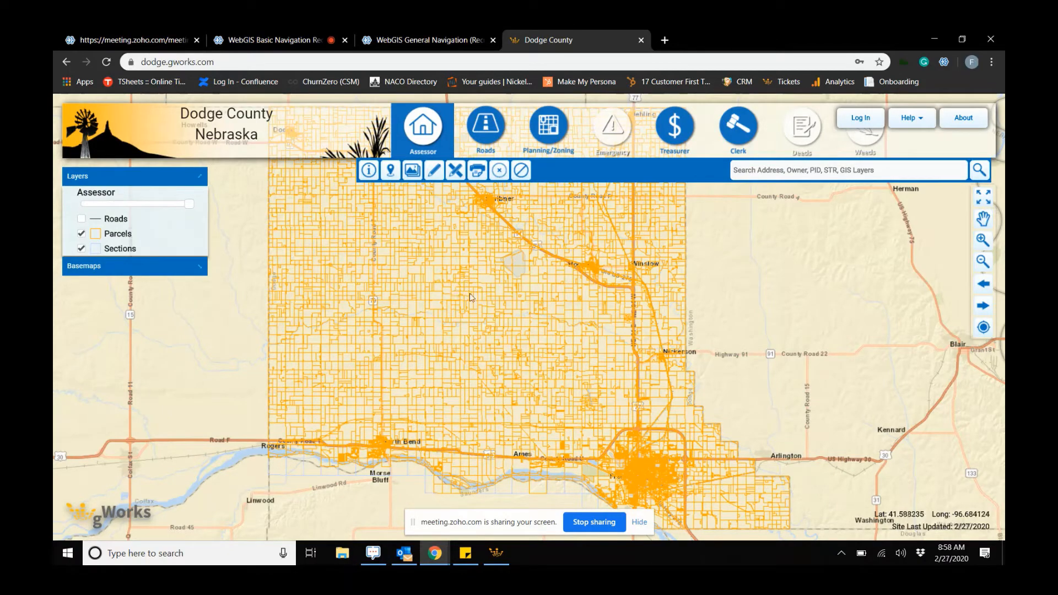
# - Pan across the county map and zoom in and out with the mouse
pyautogui.moveTo(464, 286); pyautogui.dragTo(513, 294)
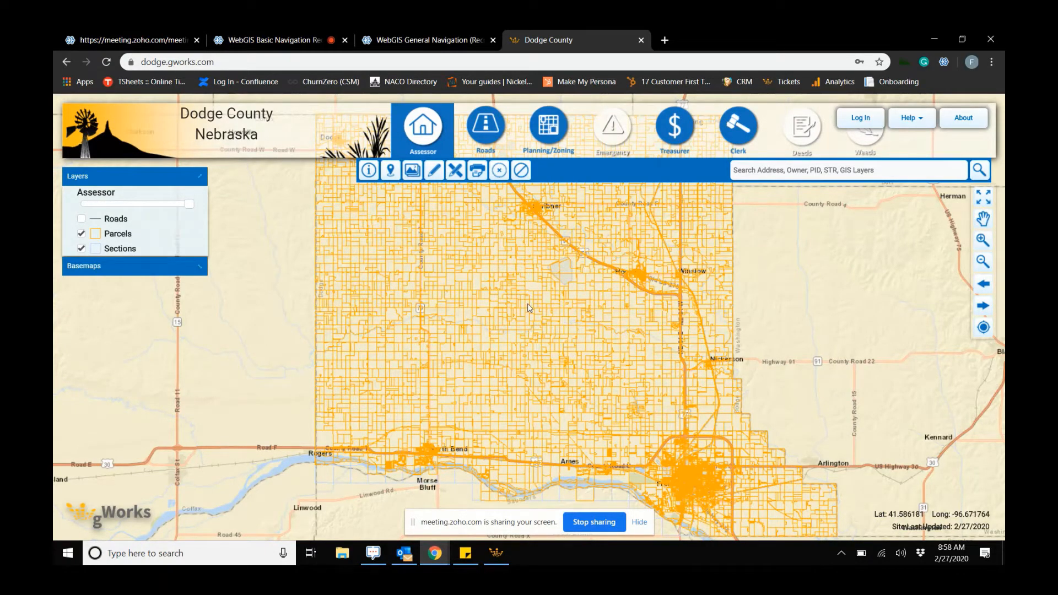
pyautogui.scroll(4, 528, 306)
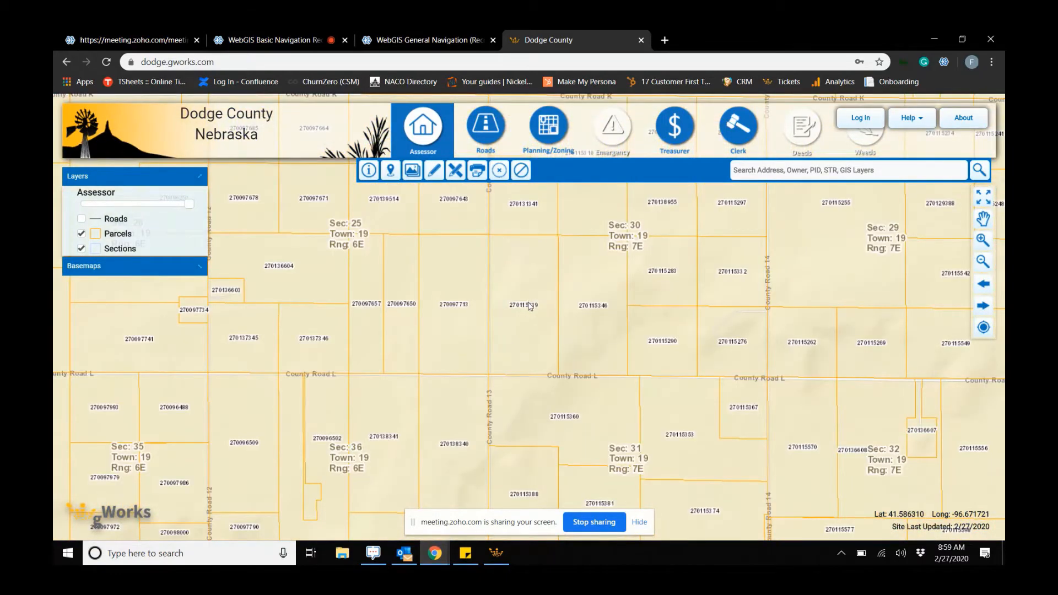
pyautogui.scroll(-3, 529, 306)
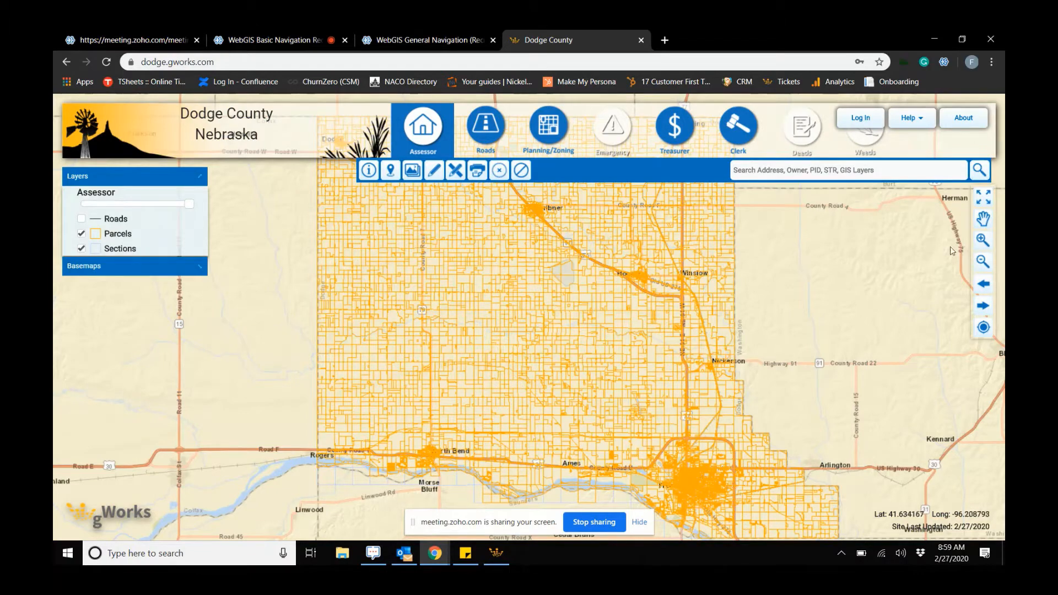
# - Try the zoom in, zoom out, previous extent and next extent map tools
pyautogui.click(982, 240)
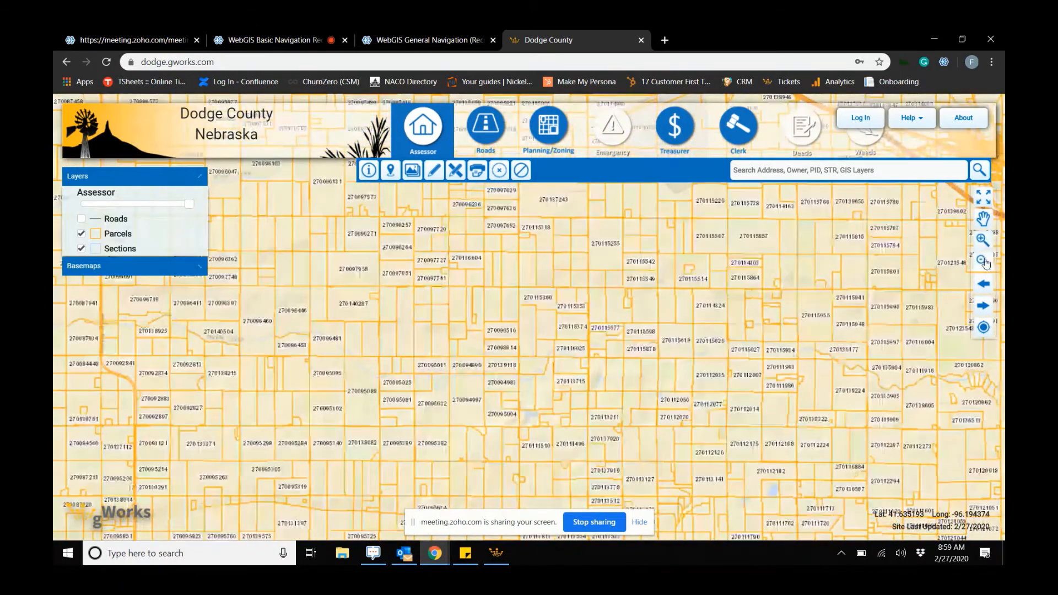
pyautogui.click(984, 261)
pyautogui.click(984, 261)
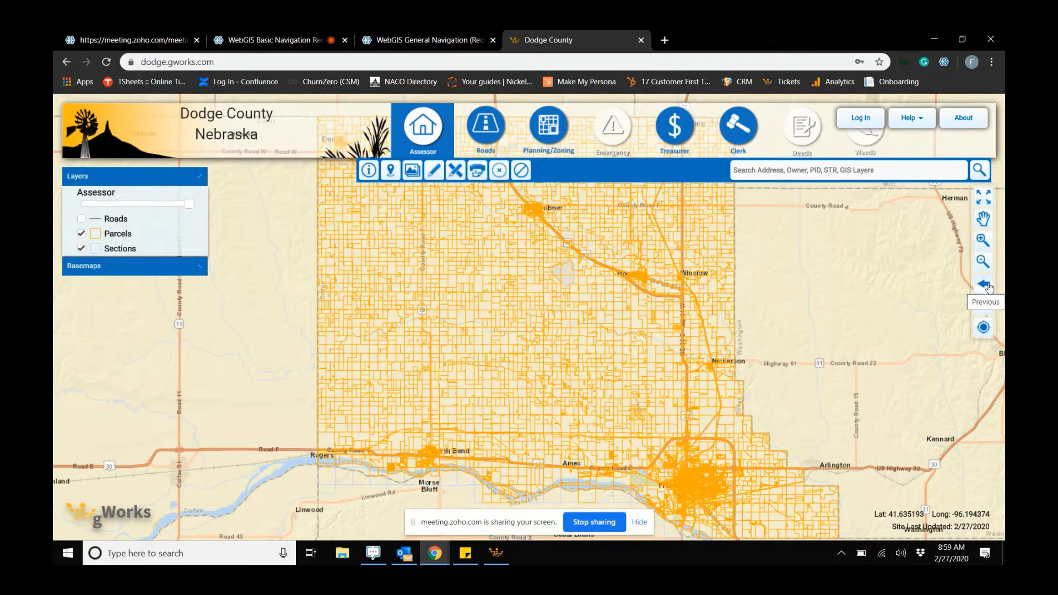
pyautogui.click(986, 285)
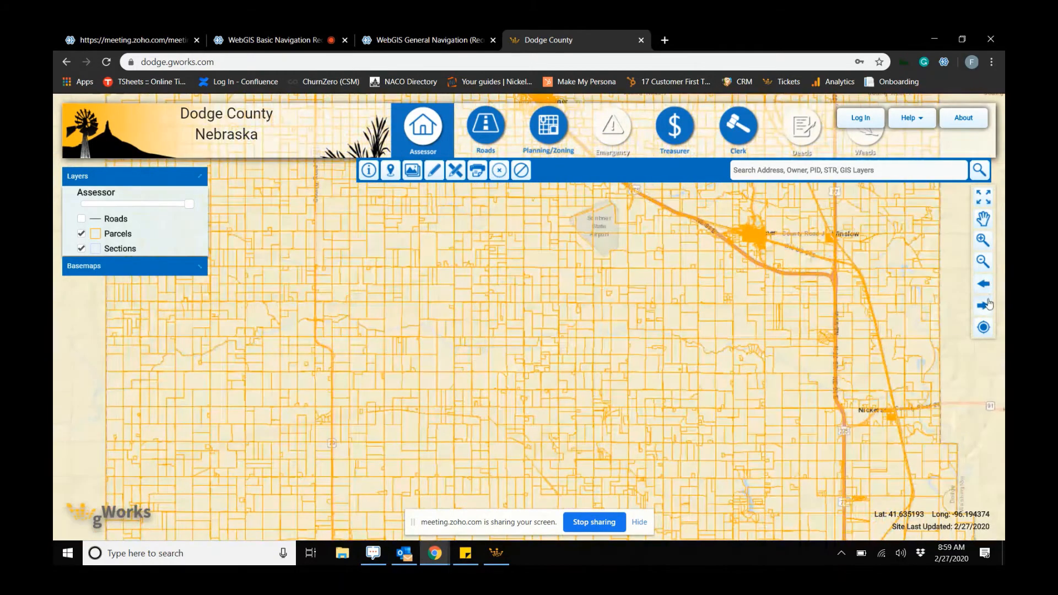
pyautogui.click(988, 305)
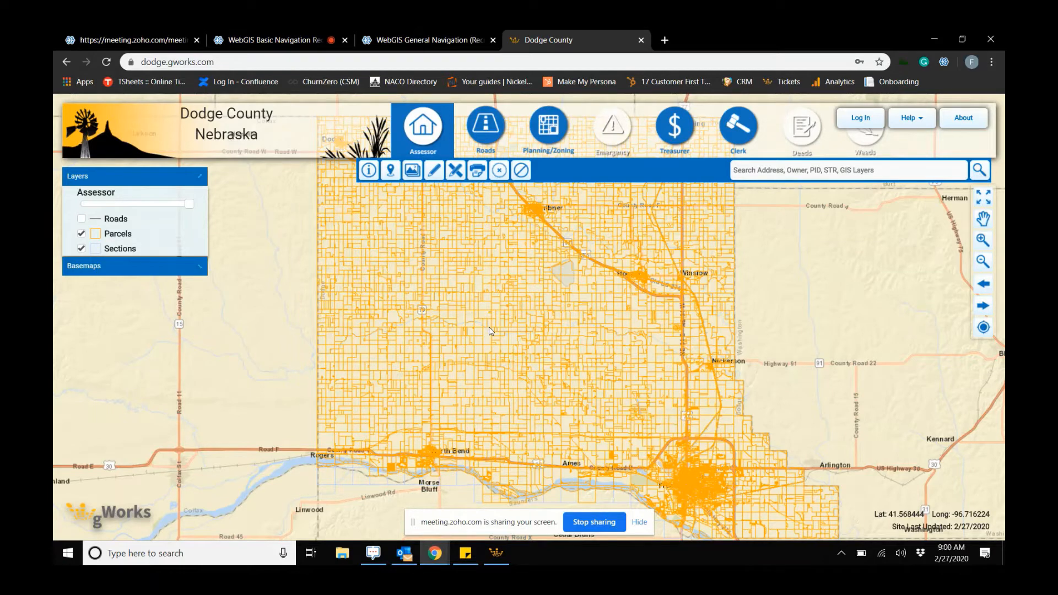
# - Switch the Parcels and Sections layers off and on again, and turn on the Roads layer
pyautogui.click(82, 234)
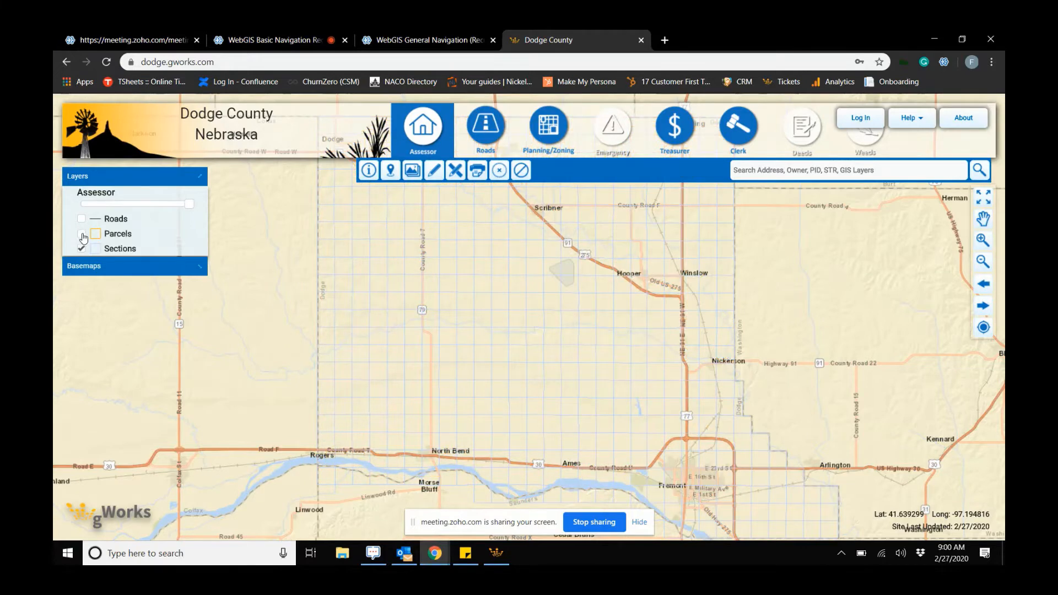
pyautogui.click(81, 249)
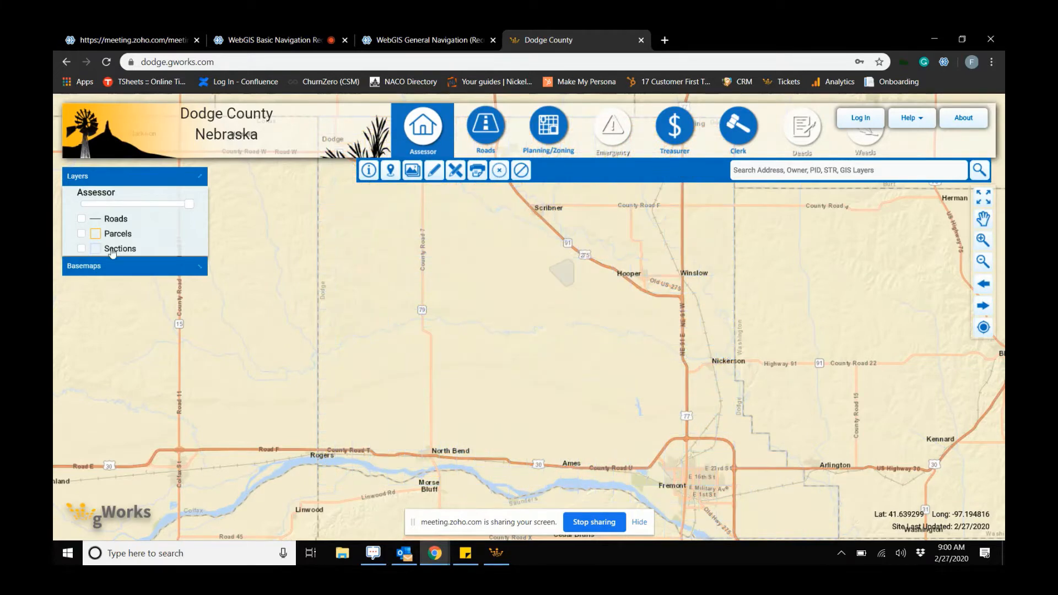
pyautogui.click(82, 237)
pyautogui.click(82, 247)
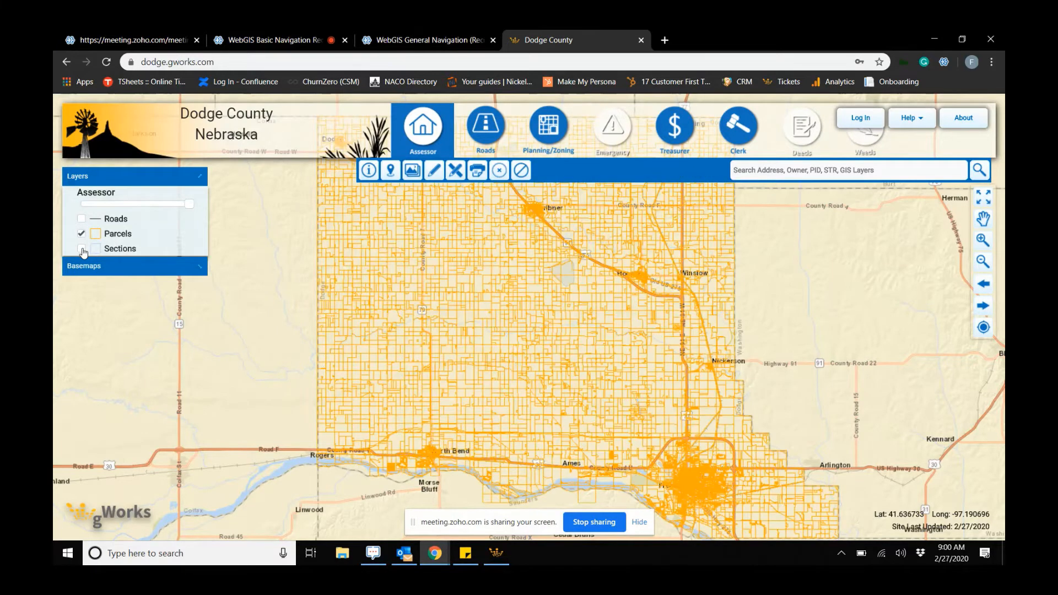
pyautogui.click(81, 219)
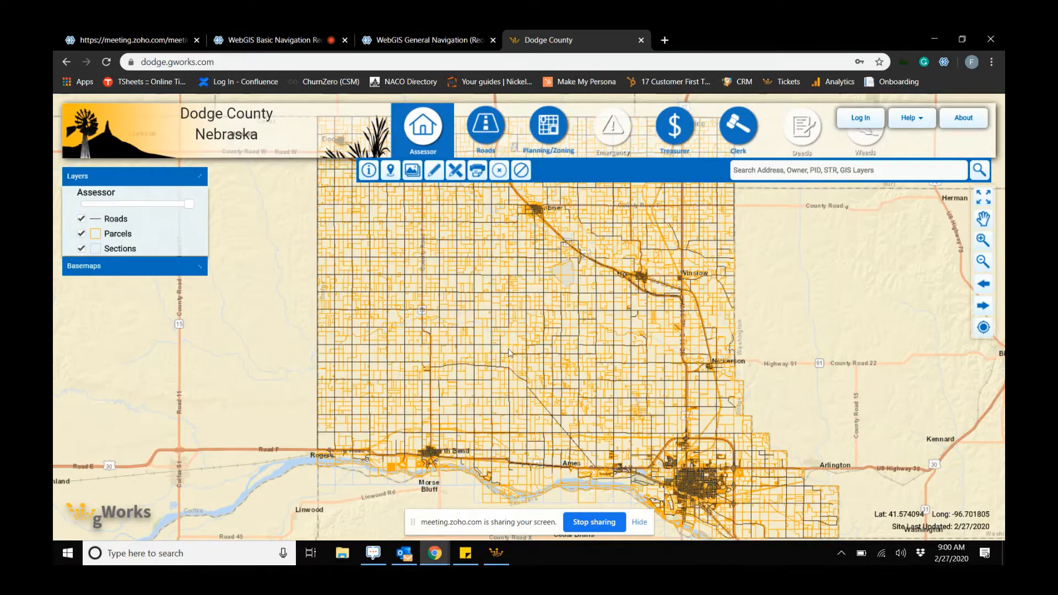
# - Zoom into the map and log in with the account username and password
pyautogui.scroll(4, 527, 347)
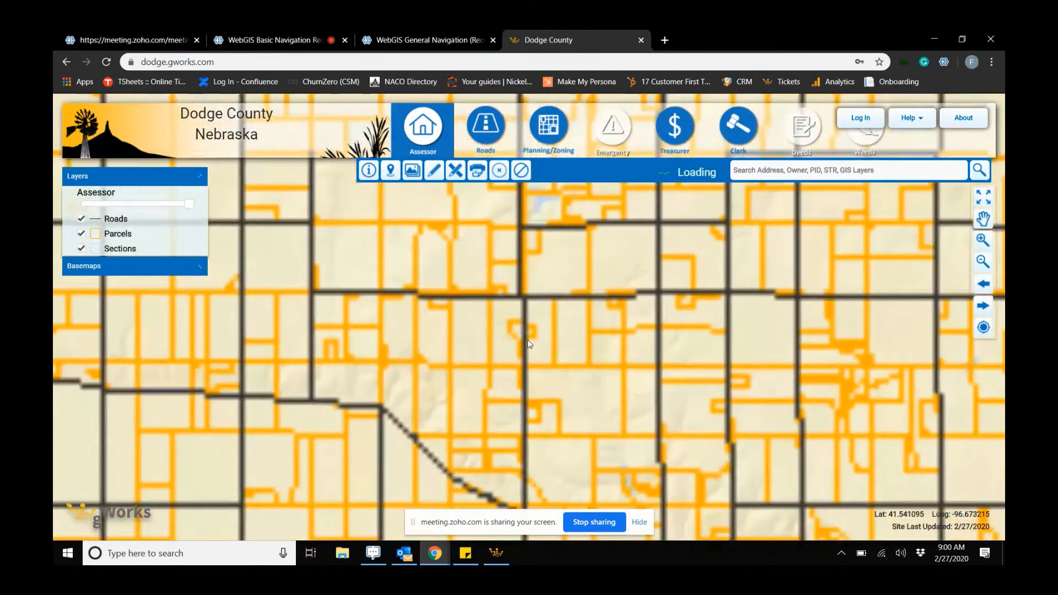
pyautogui.scroll(2, 527, 339)
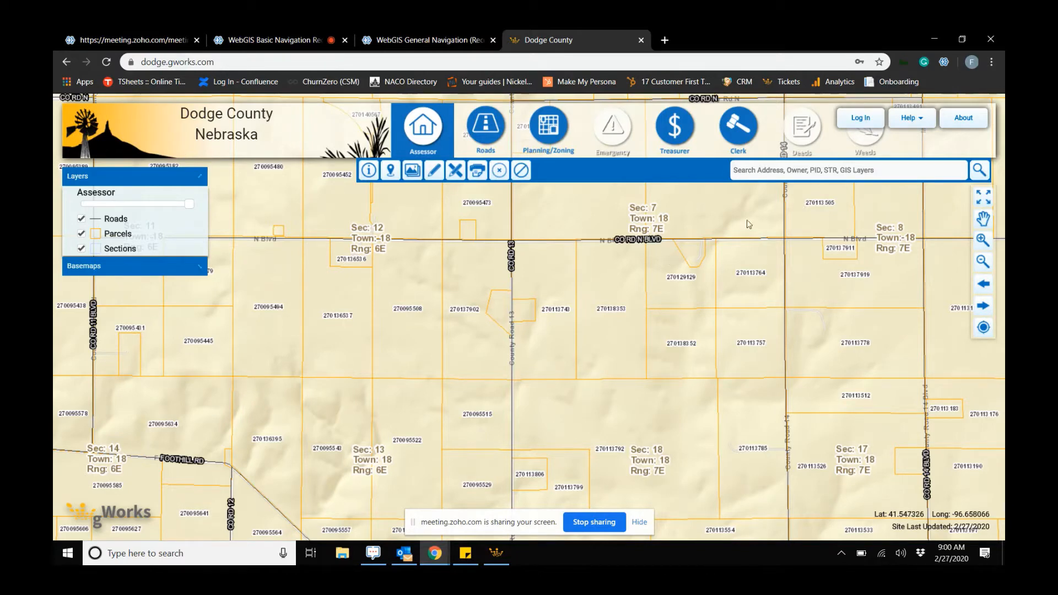
pyautogui.click(859, 119)
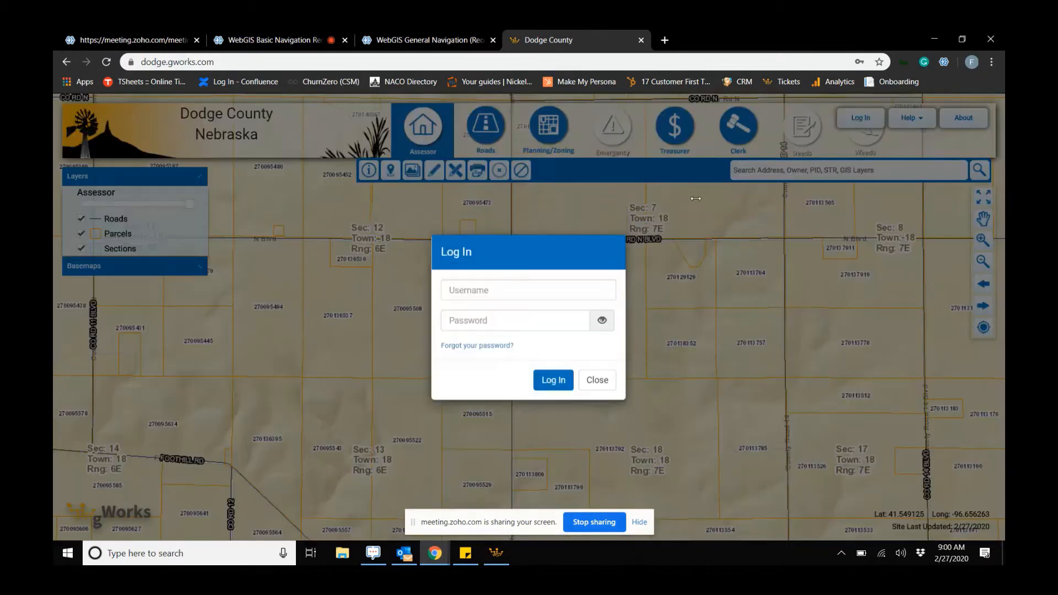
pyautogui.click(540, 290)
pyautogui.click(500, 322)
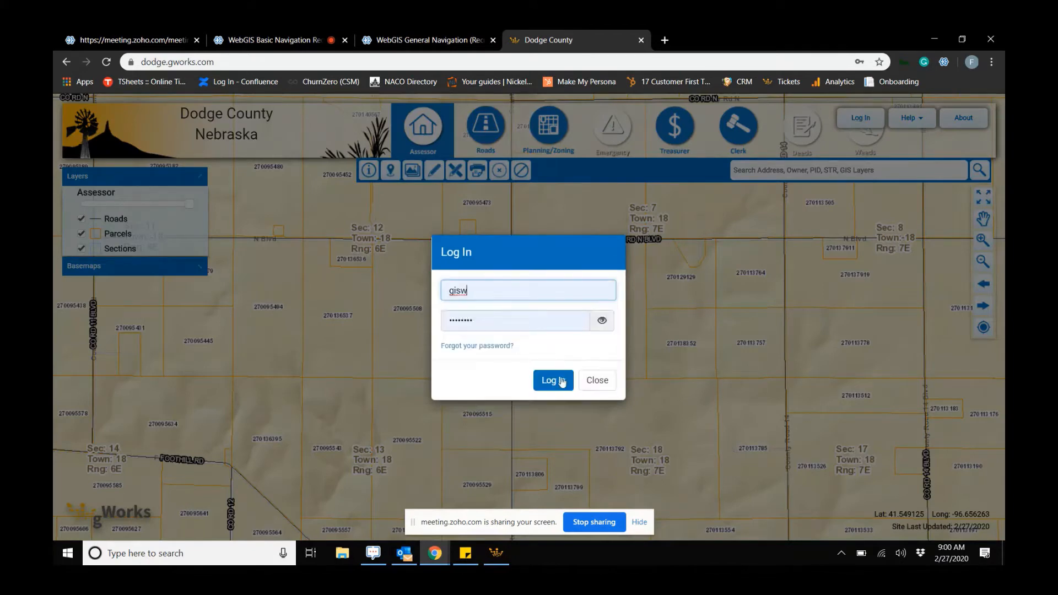
pyautogui.click(556, 379)
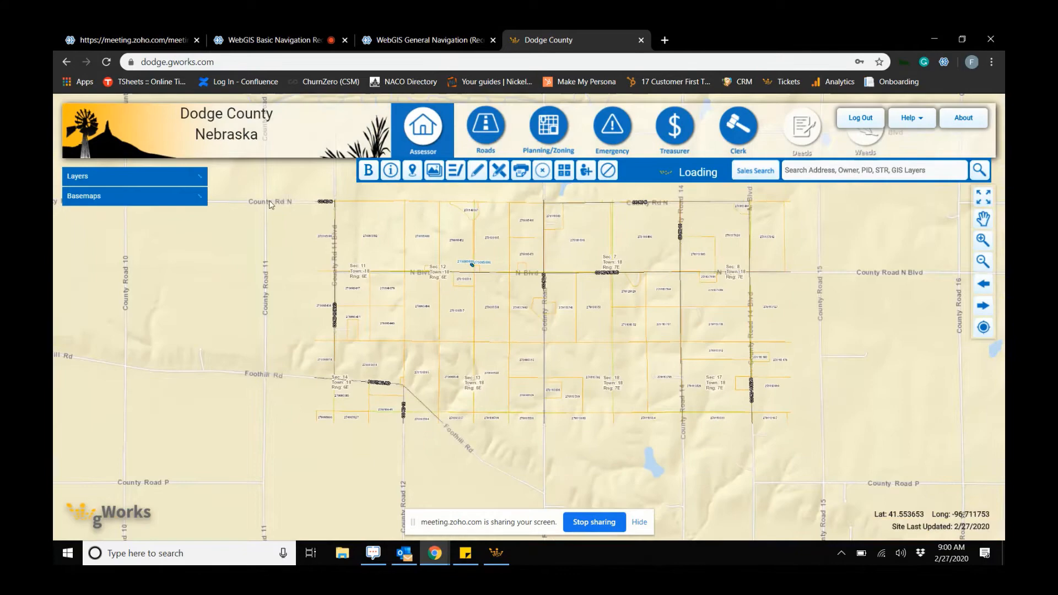
# - Expand the Layers panel and turn off the Roads and IOLL layers
pyautogui.click(170, 175)
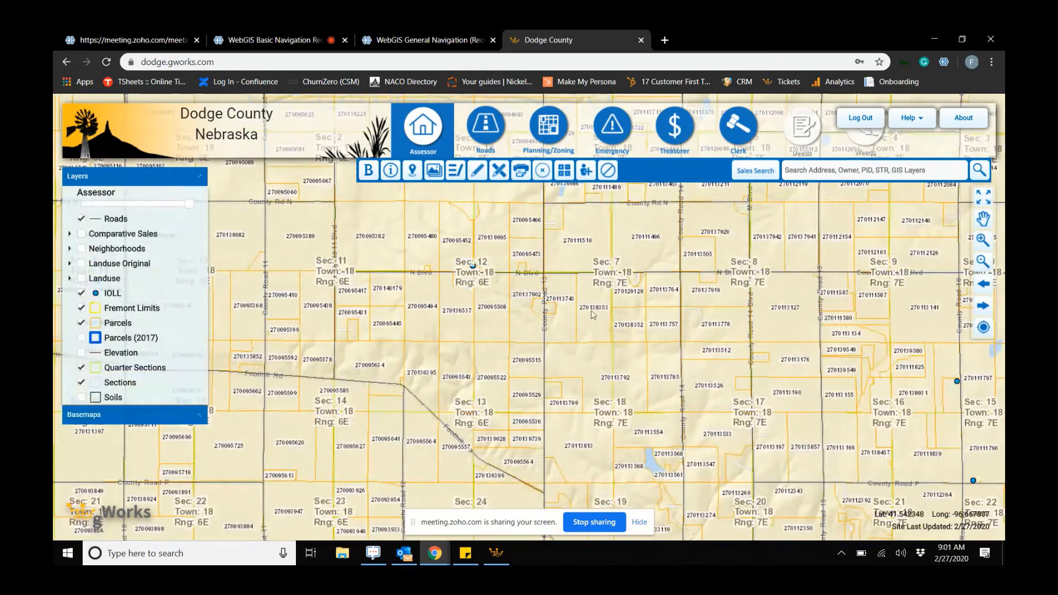
pyautogui.scroll(-2, 592, 300)
pyautogui.click(82, 219)
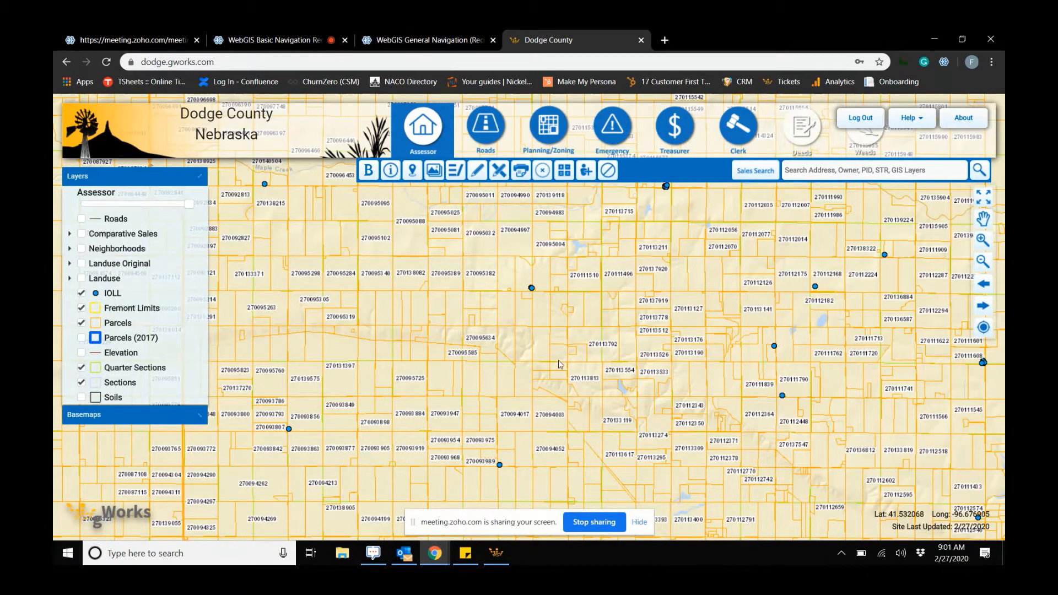
pyautogui.scroll(-2, 558, 359)
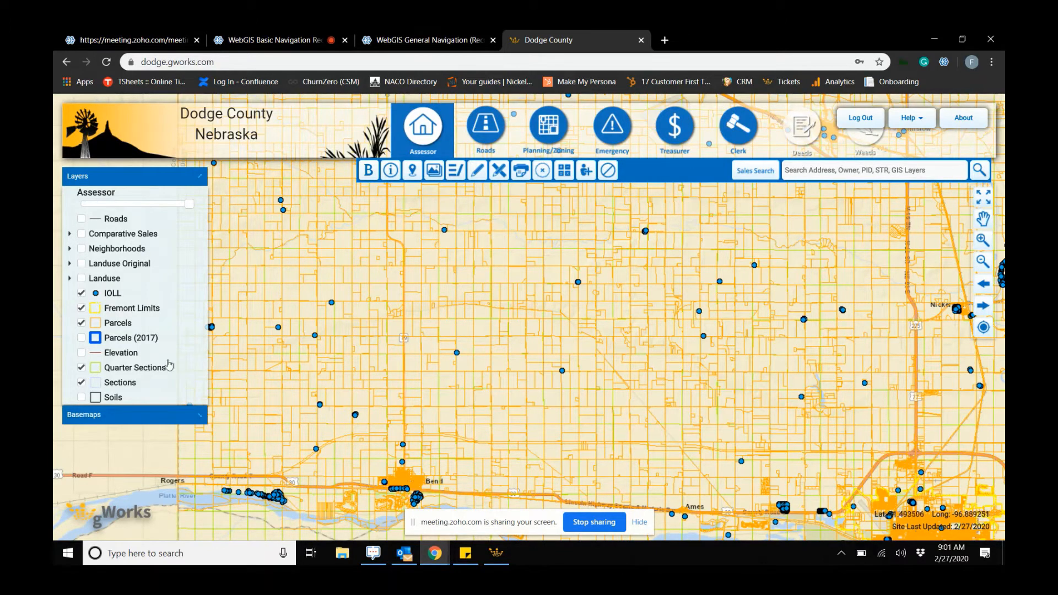
pyautogui.click(81, 293)
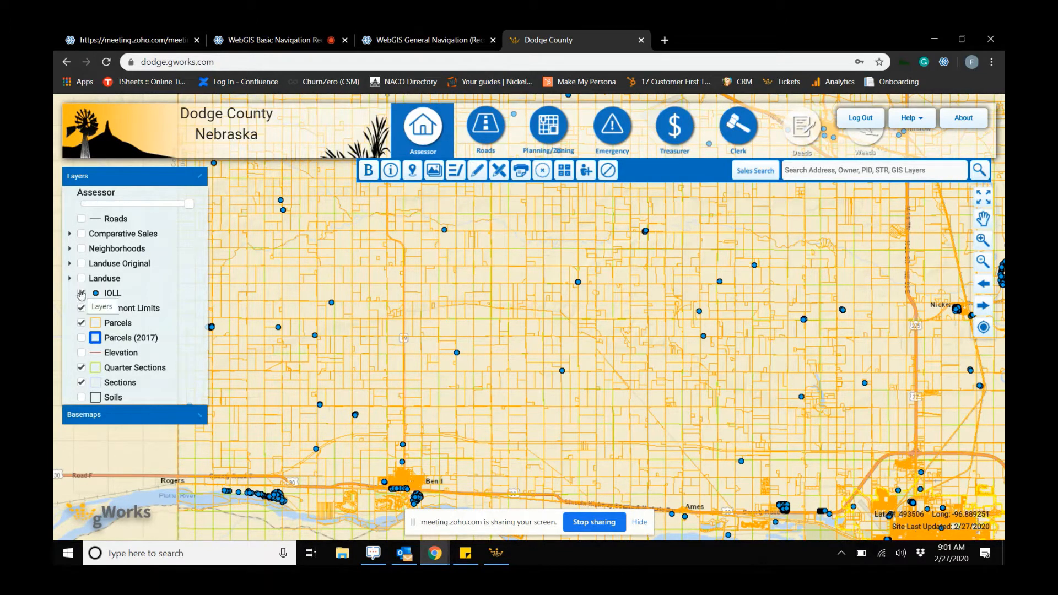
# - Open the basemap list, collapse the layers, and switch the basemap to ESRI imagery
pyautogui.click(112, 414)
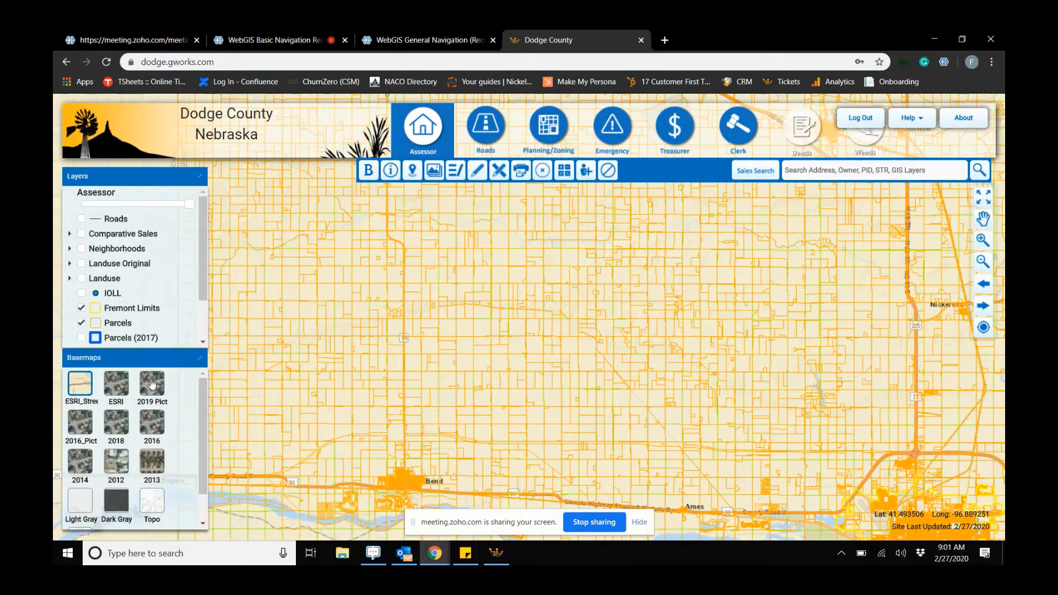
pyautogui.click(140, 178)
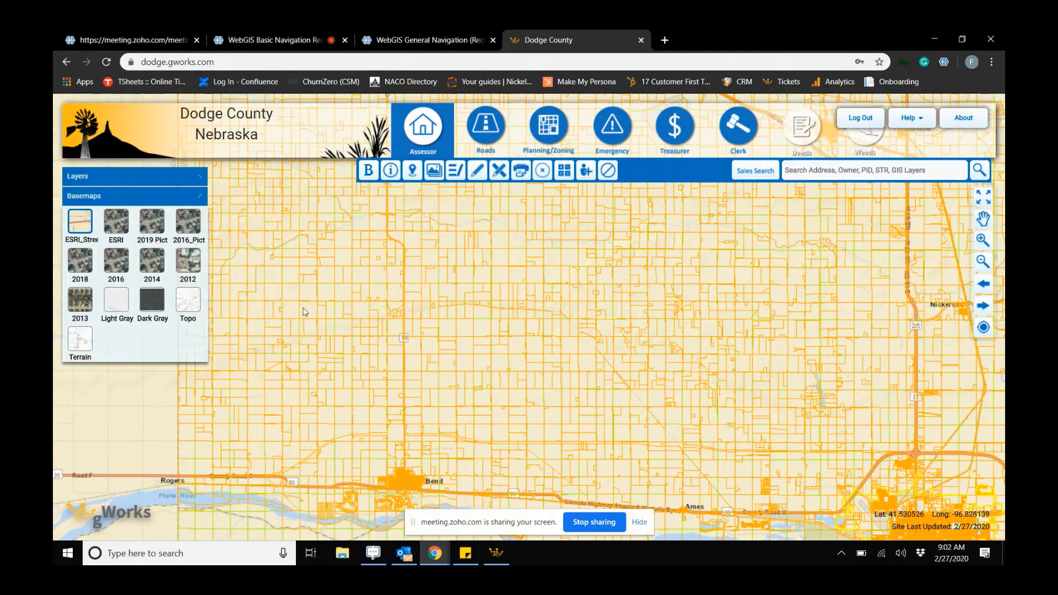
pyautogui.click(116, 223)
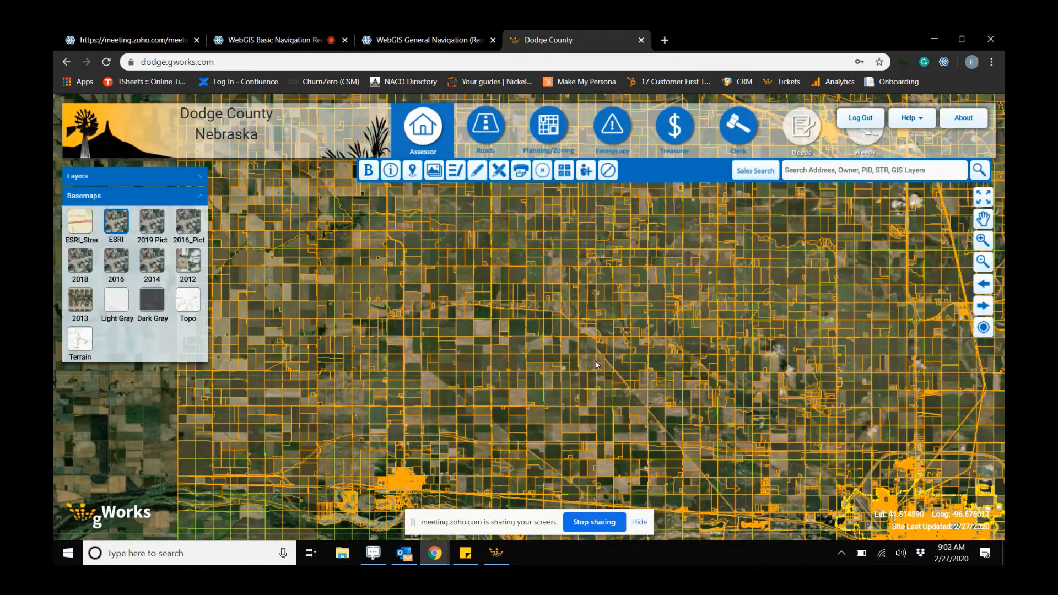
# - Zoom in on a field and switch the basemap to 2019 Pict imagery
pyautogui.scroll(3, 595, 360)
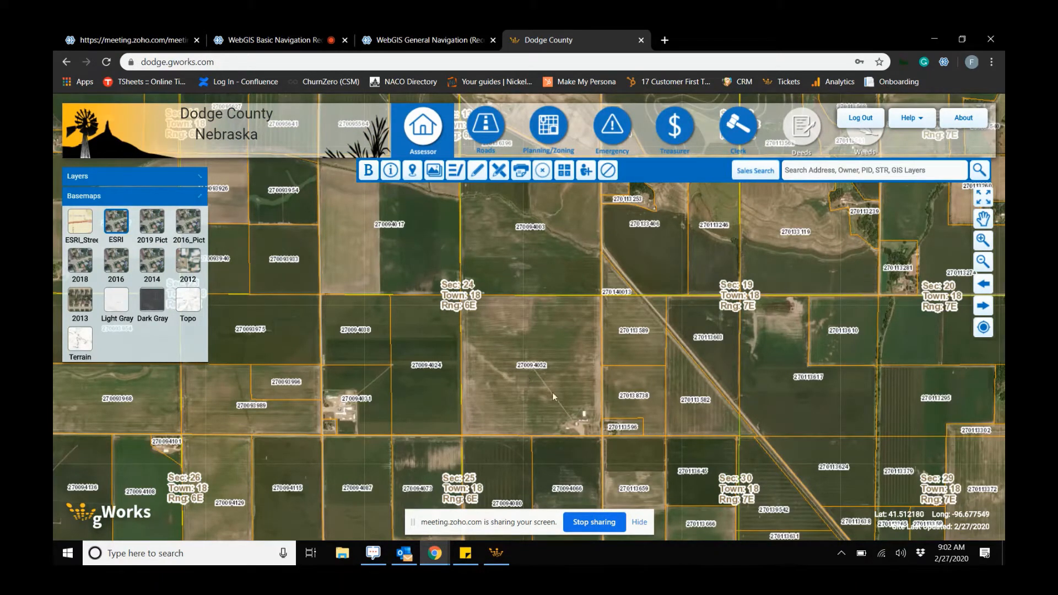
pyautogui.scroll(2, 557, 386)
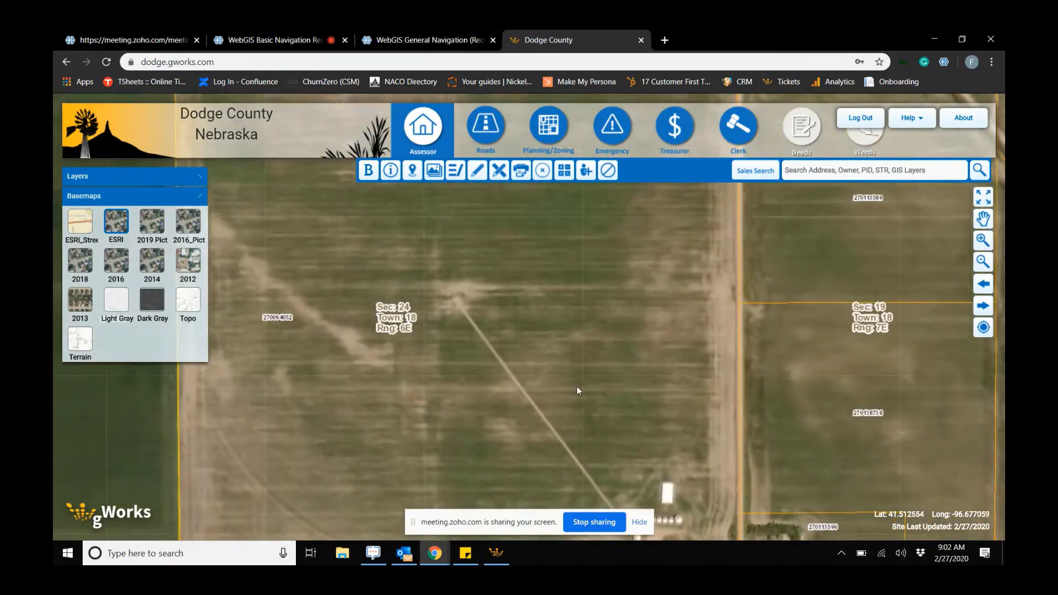
pyautogui.scroll(1, 577, 390)
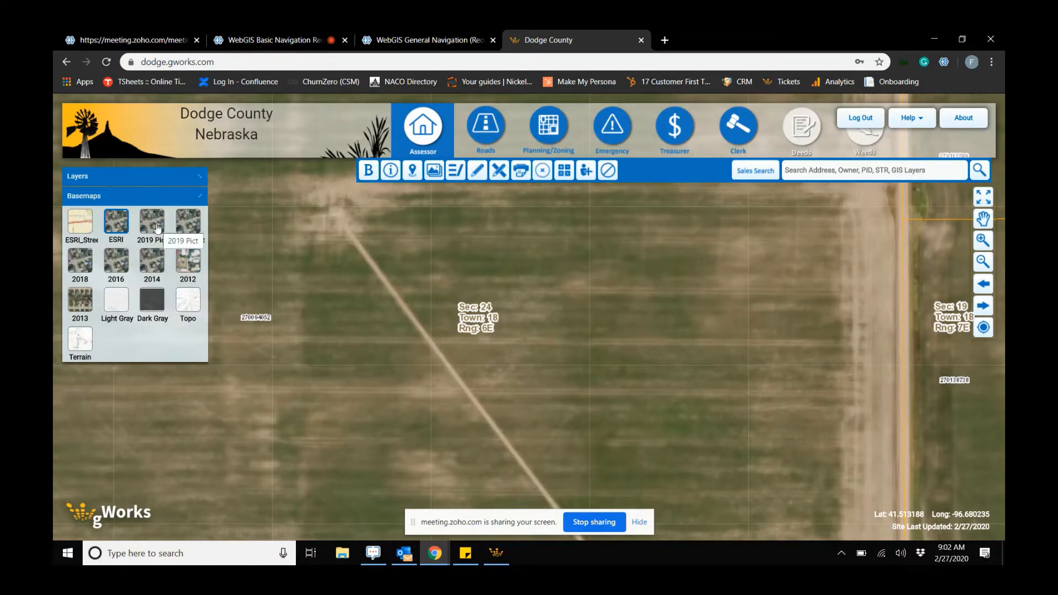
pyautogui.click(156, 224)
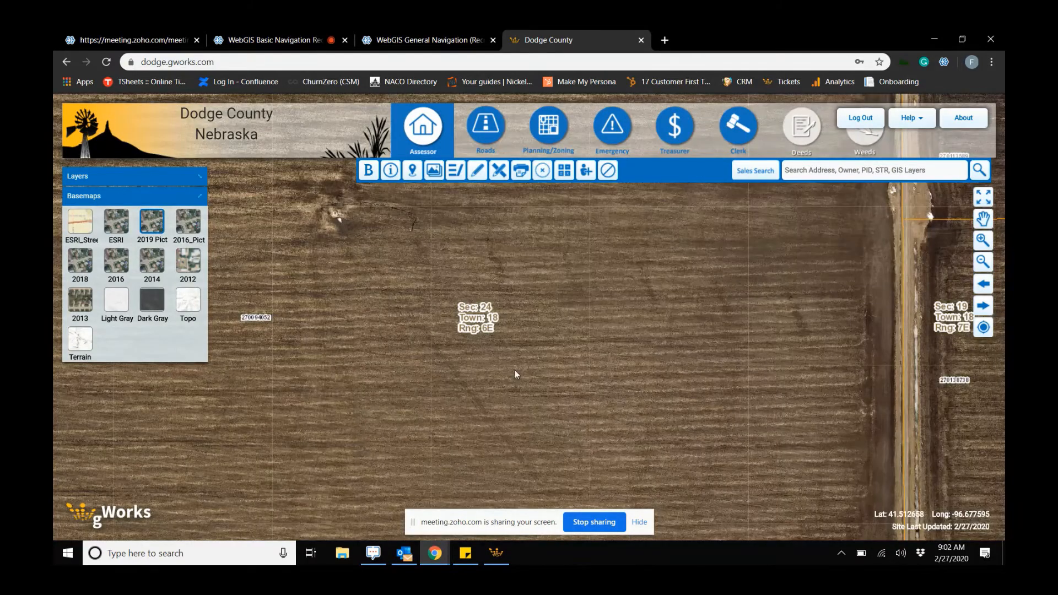
# - Move to the farmstead buildings and switch the basemap to 2018 imagery
pyautogui.scroll(-1, 517, 372)
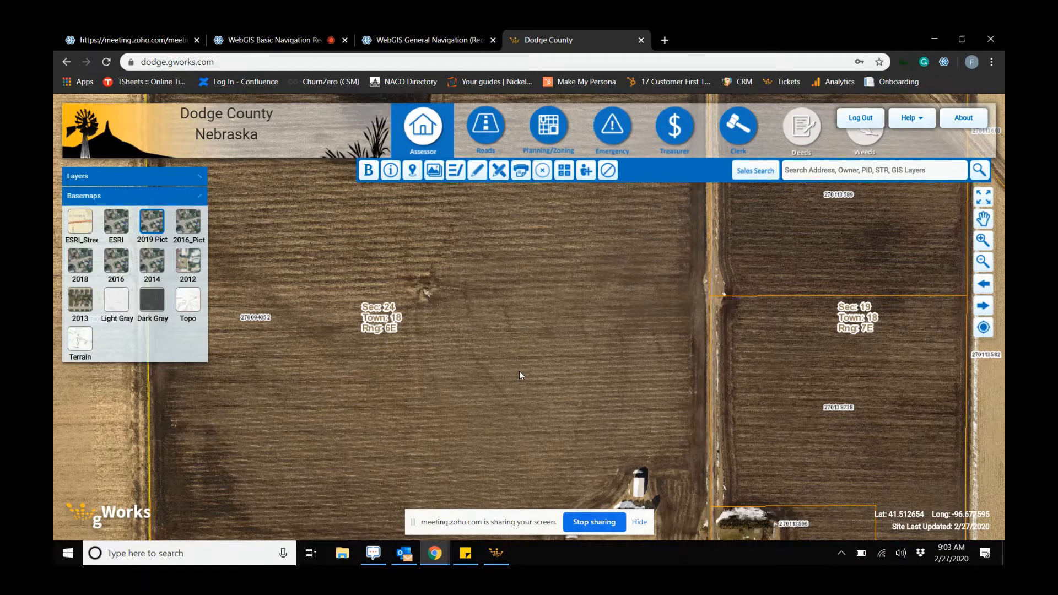
pyautogui.moveTo(651, 502); pyautogui.dragTo(580, 408)
pyautogui.scroll(1, 581, 409)
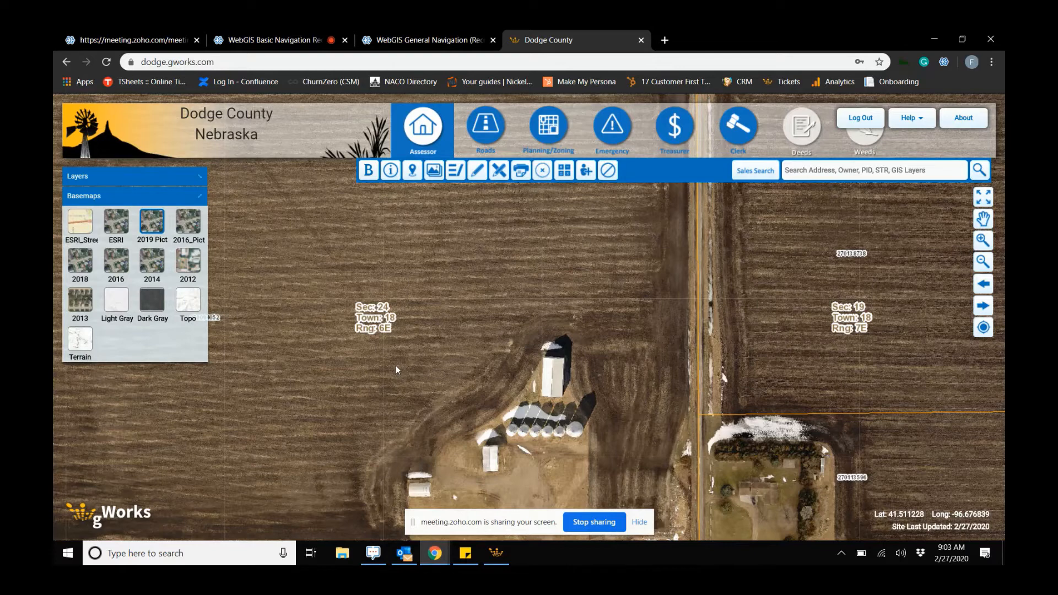
pyautogui.click(85, 267)
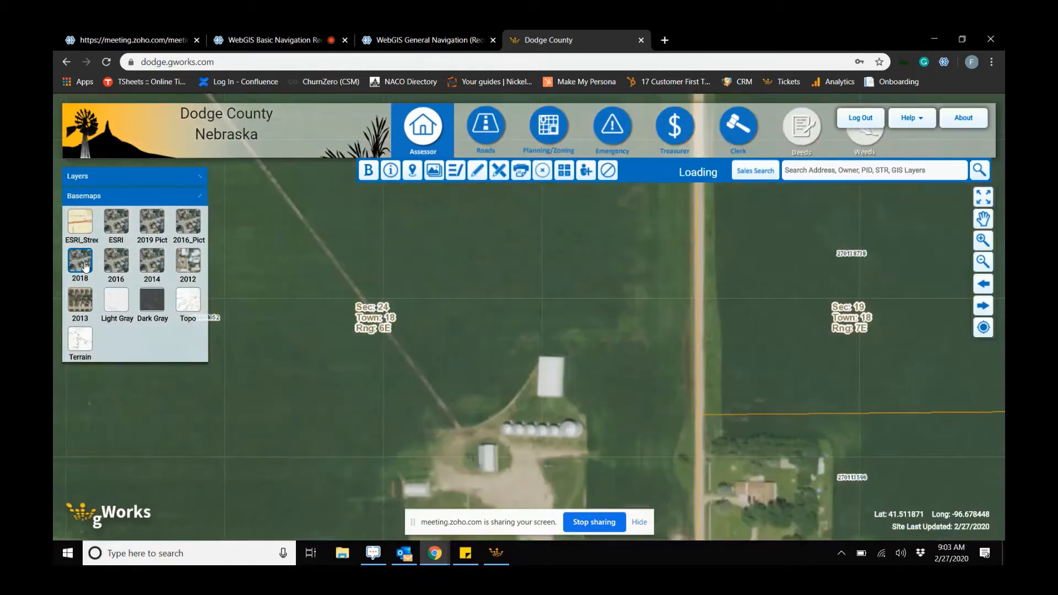
# - Switch the basemap to 2016 imagery and back to 2018
pyautogui.moveTo(588, 477); pyautogui.dragTo(554, 408)
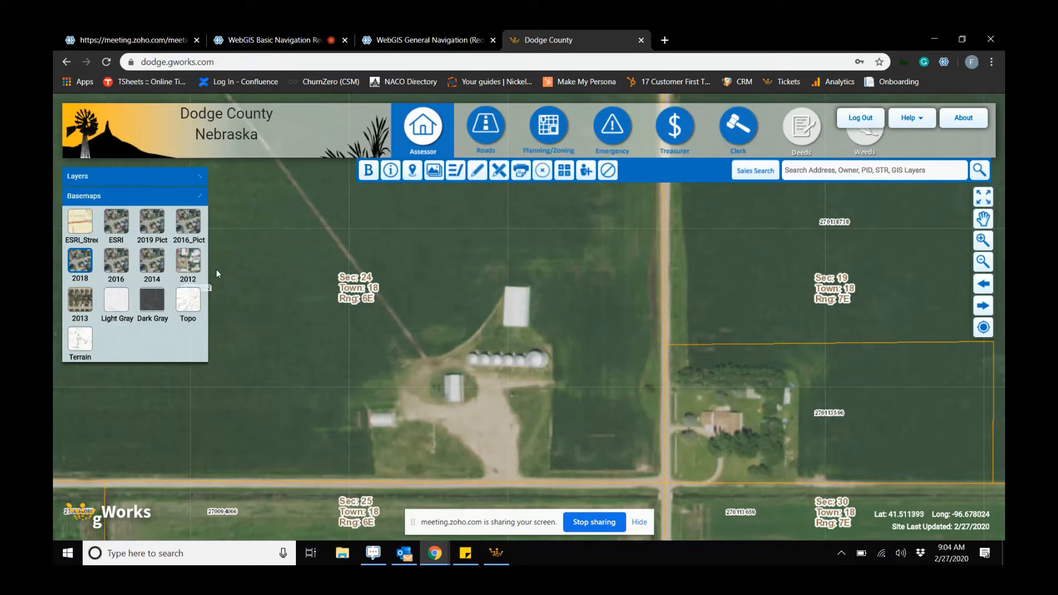
pyautogui.click(126, 267)
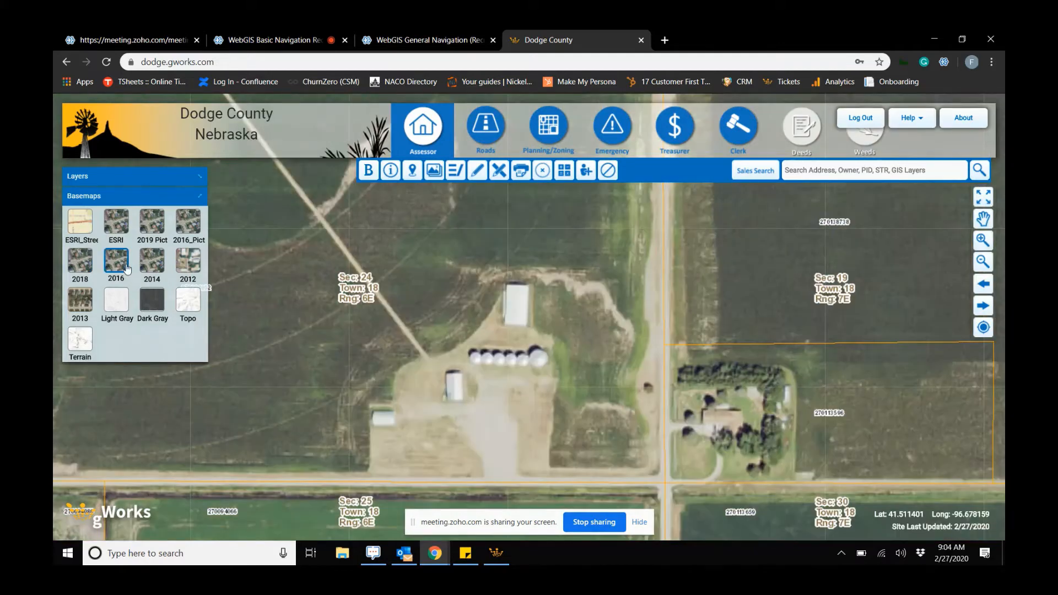
pyautogui.click(88, 266)
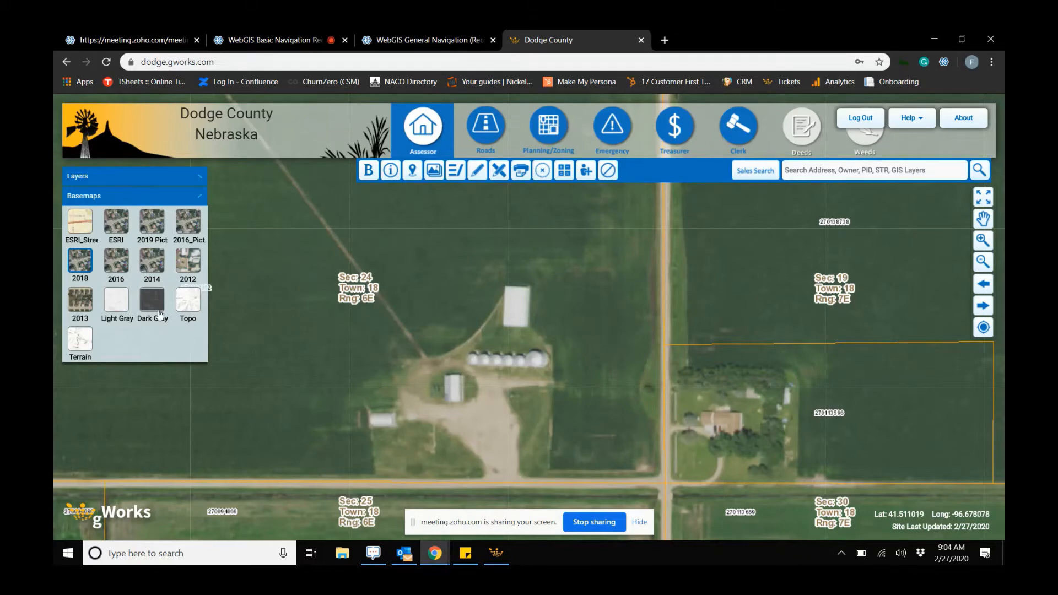
# - Switch the basemap to Topo and zoom out
pyautogui.click(193, 309)
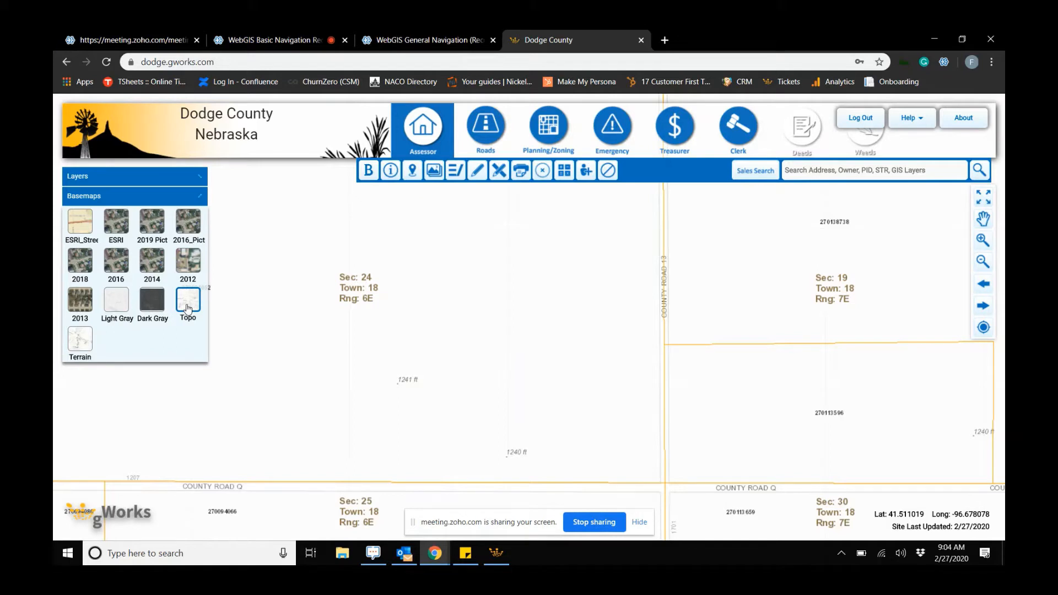
pyautogui.scroll(-1, 481, 418)
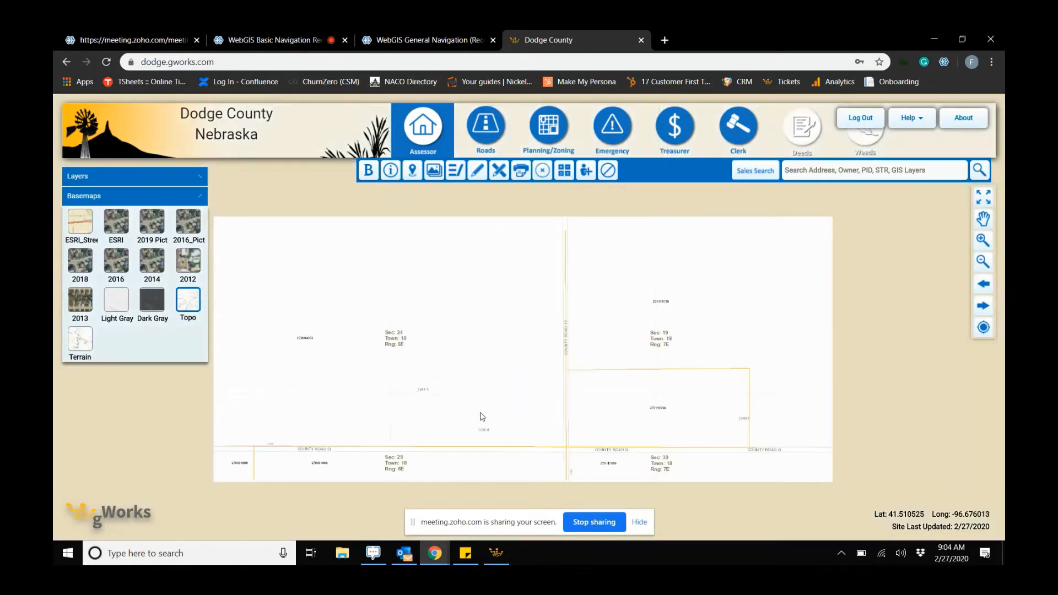
# - Switch the basemap to Terrain and then to ESRI Streets, and reopen the Layers list
pyautogui.scroll(-1, 538, 394)
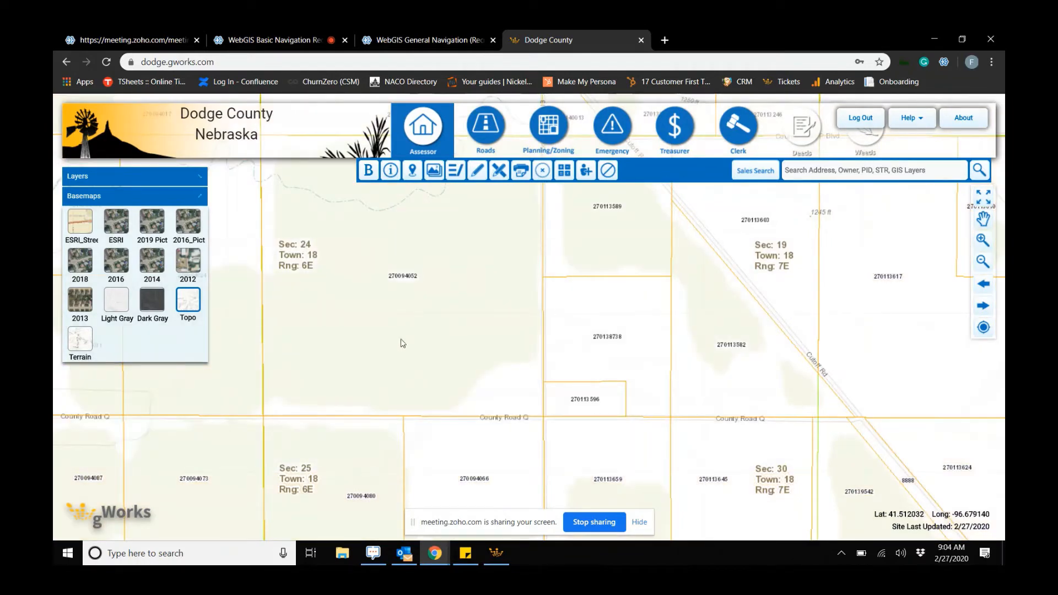
pyautogui.click(80, 340)
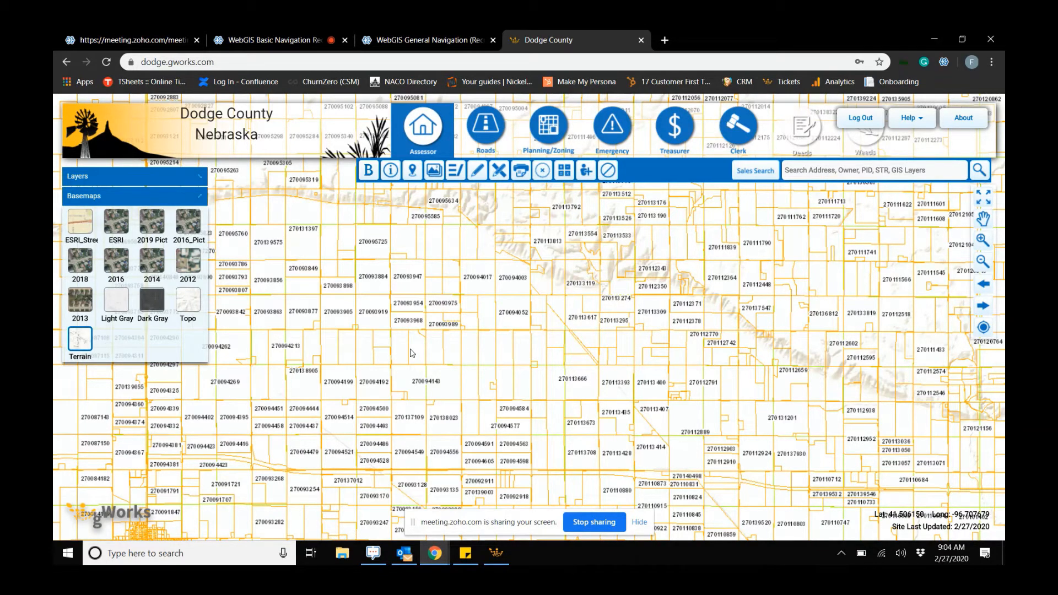
pyautogui.click(92, 235)
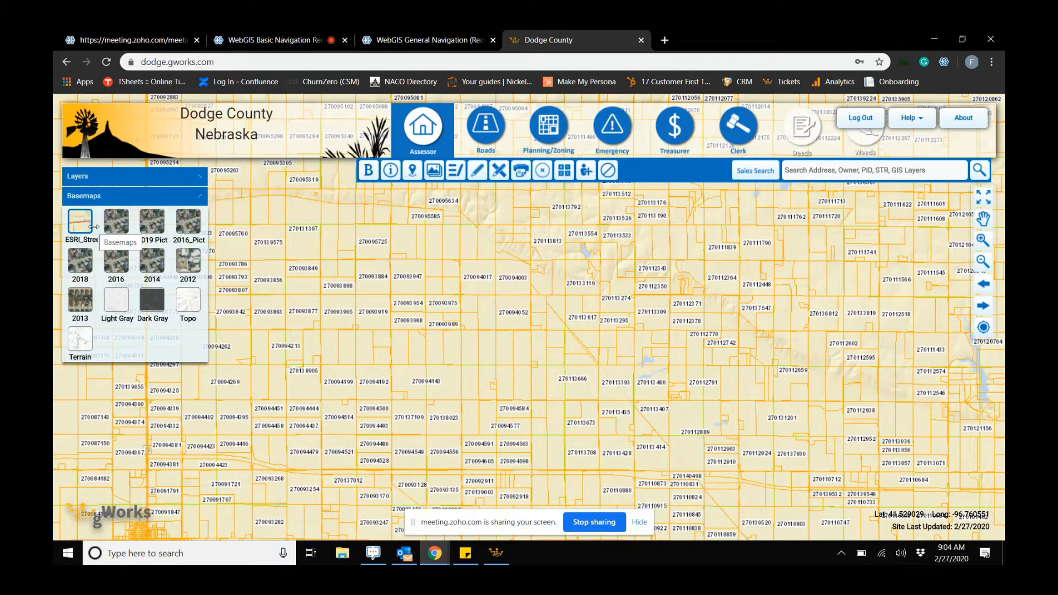
pyautogui.click(113, 181)
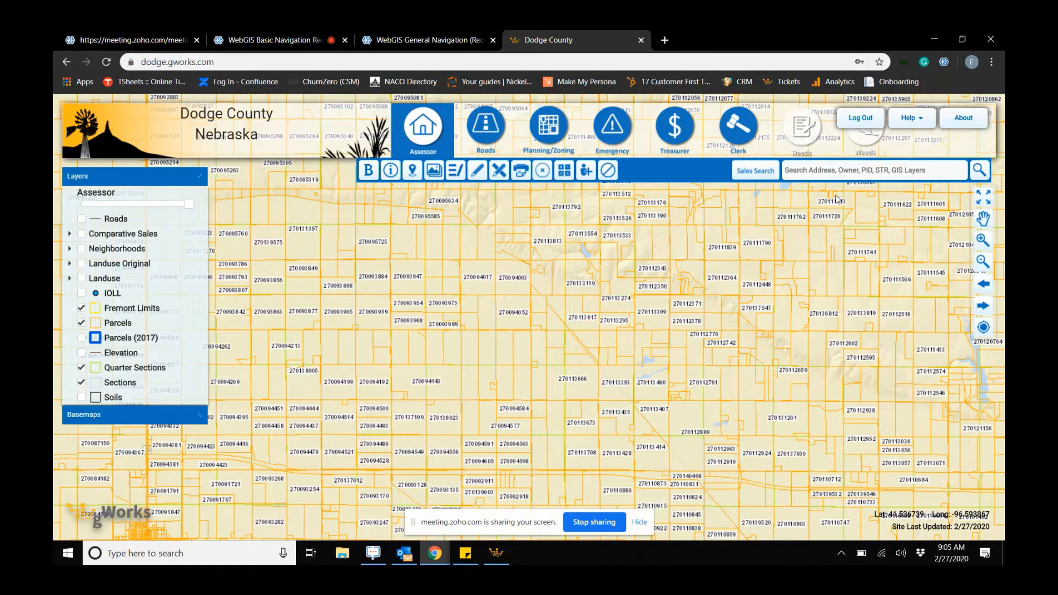
# - Search the map for parcel ID 270111839, fixing the mistyped number and searching again
pyautogui.click(843, 173)
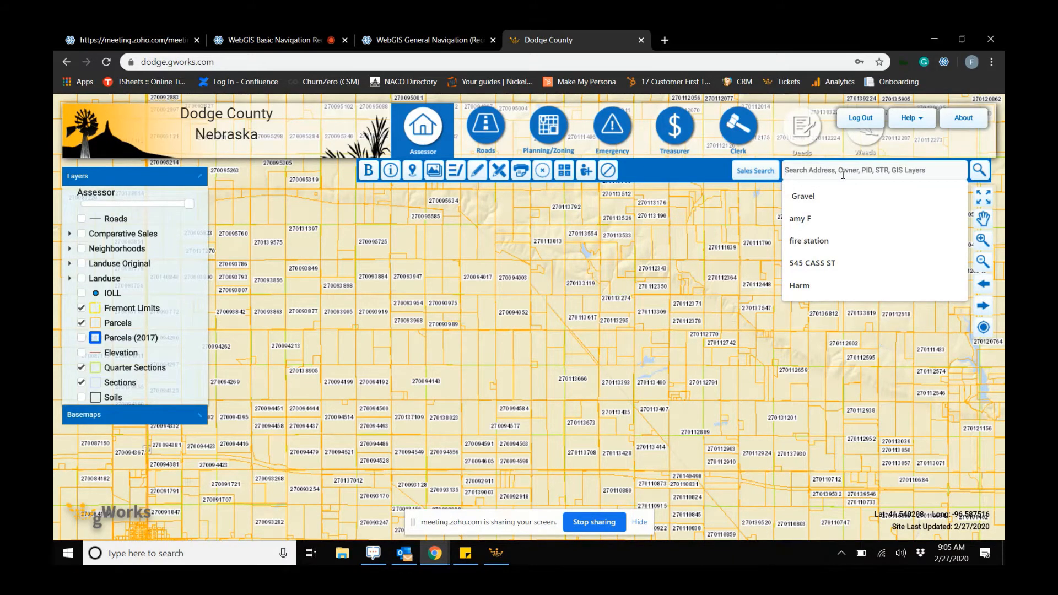
pyautogui.write('270')
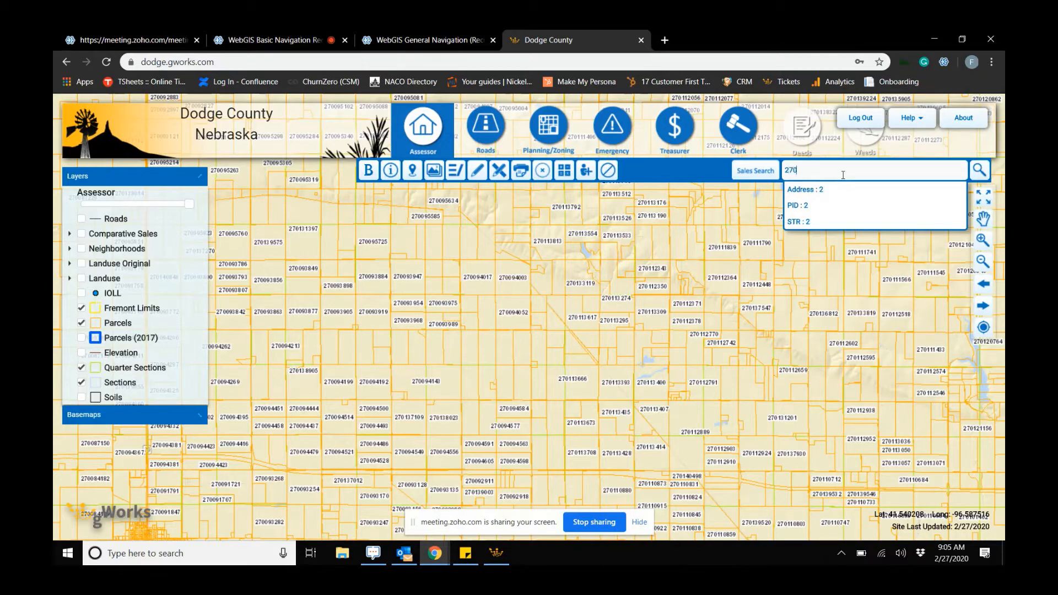
pyautogui.write('01118')
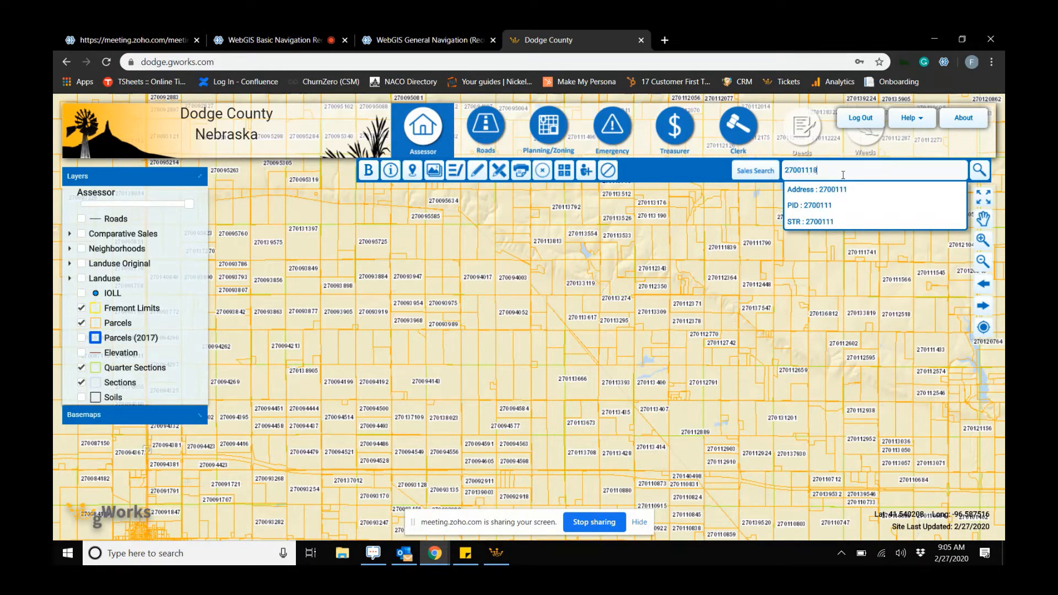
pyautogui.write('39')
pyautogui.press('Return')
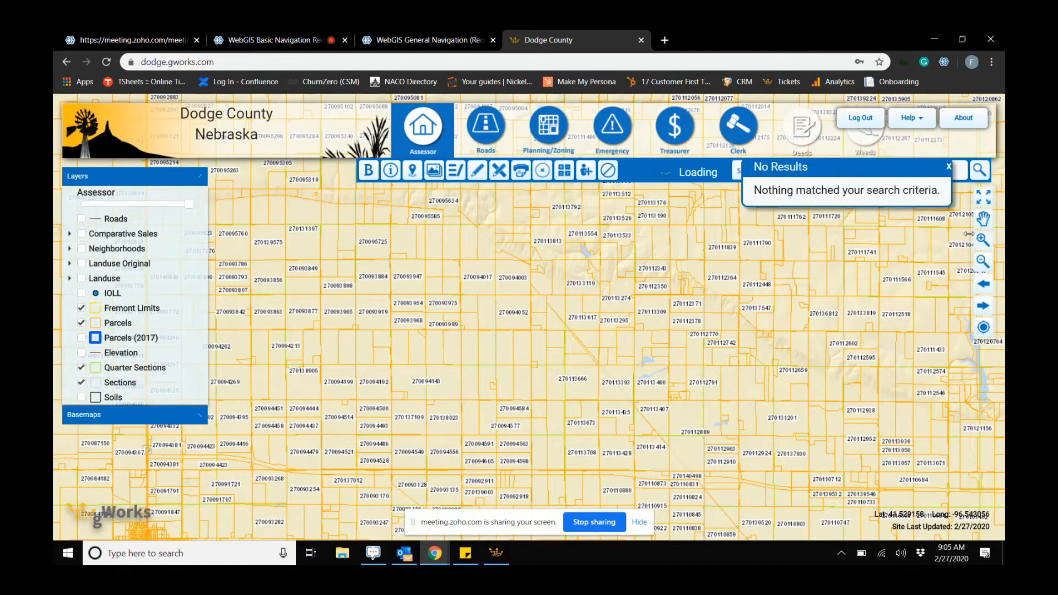
pyautogui.click(948, 166)
pyautogui.click(860, 168)
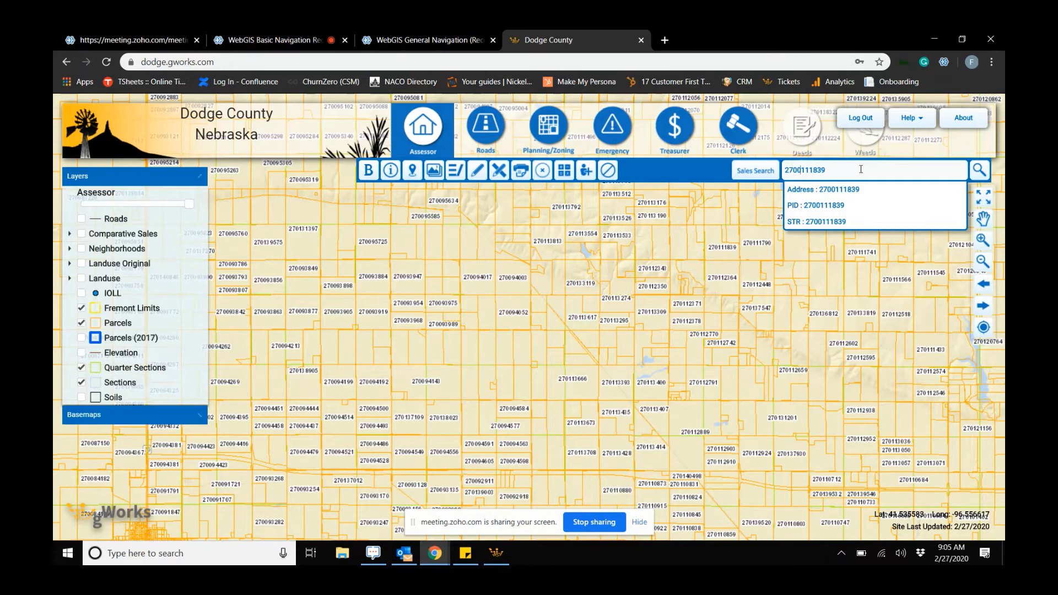
pyautogui.press('BackSpace')
pyautogui.press('Return')
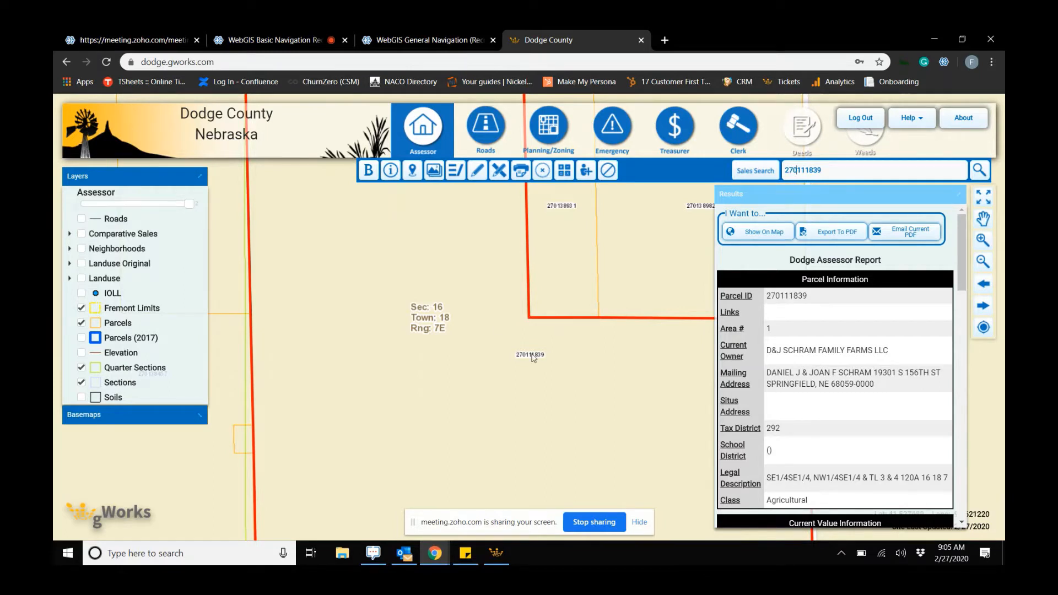
# - Search by section-township-range 11 19 6e and browse the matching parcels on the map and in the results list
pyautogui.scroll(-1, 533, 358)
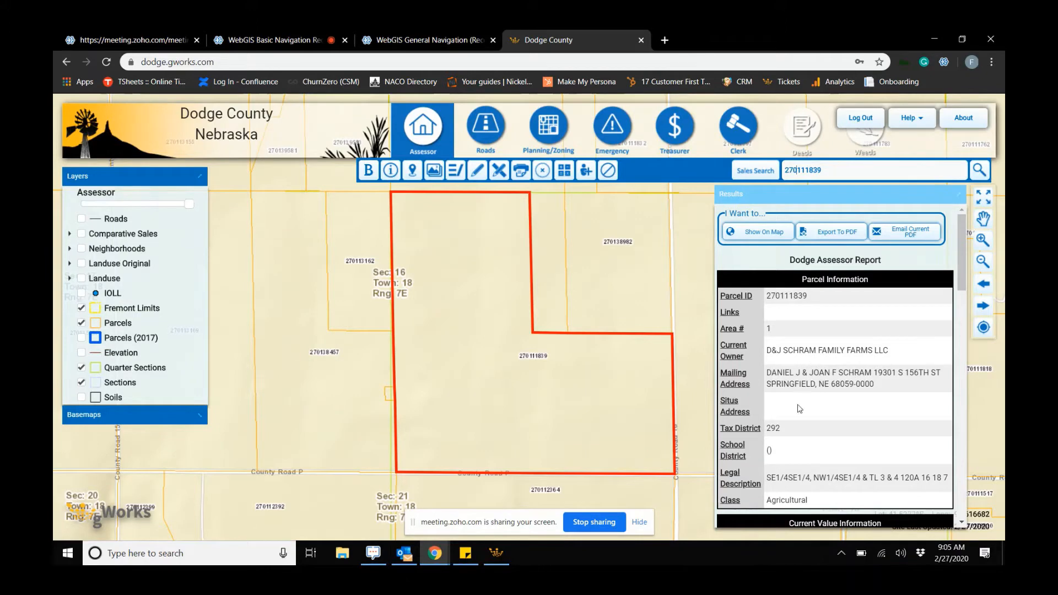
pyautogui.scroll(-5, 825, 404)
pyautogui.scroll(4, 825, 403)
pyautogui.scroll(1, 825, 404)
pyautogui.moveTo(822, 169); pyautogui.dragTo(786, 165)
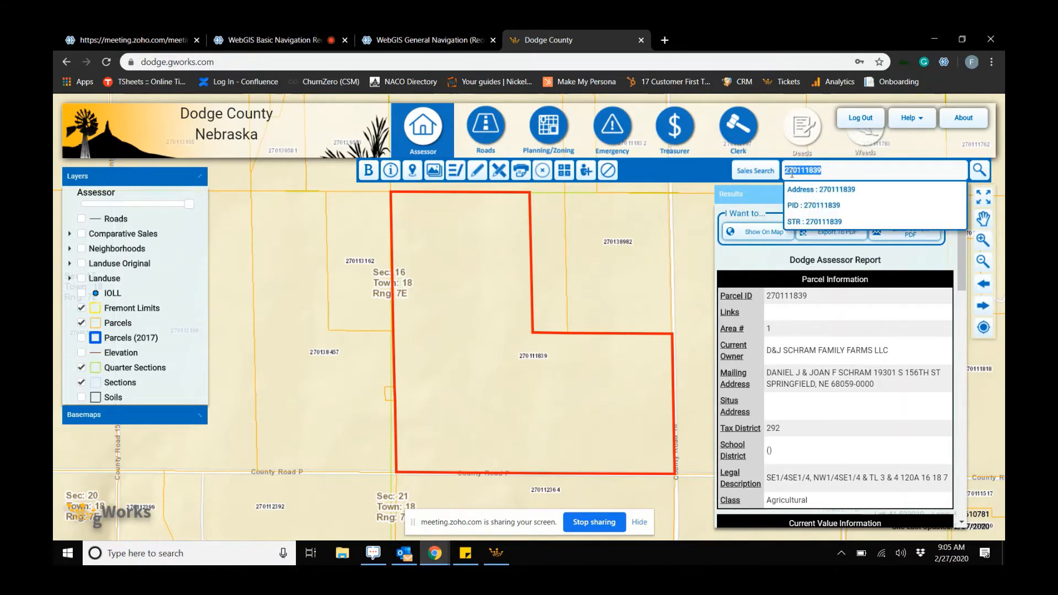
pyautogui.write('11')
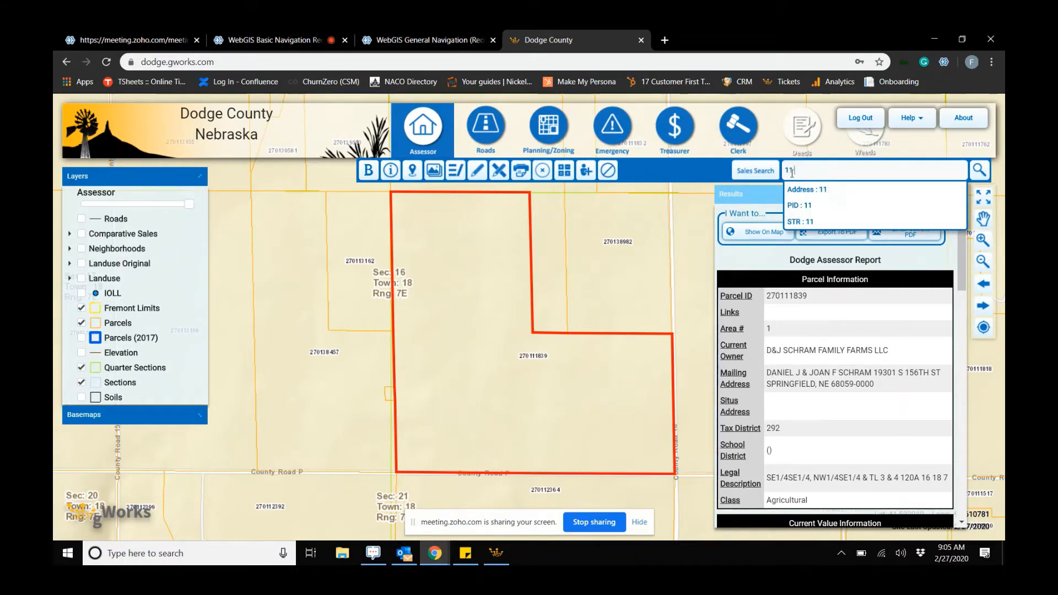
pyautogui.write(' 19 6e')
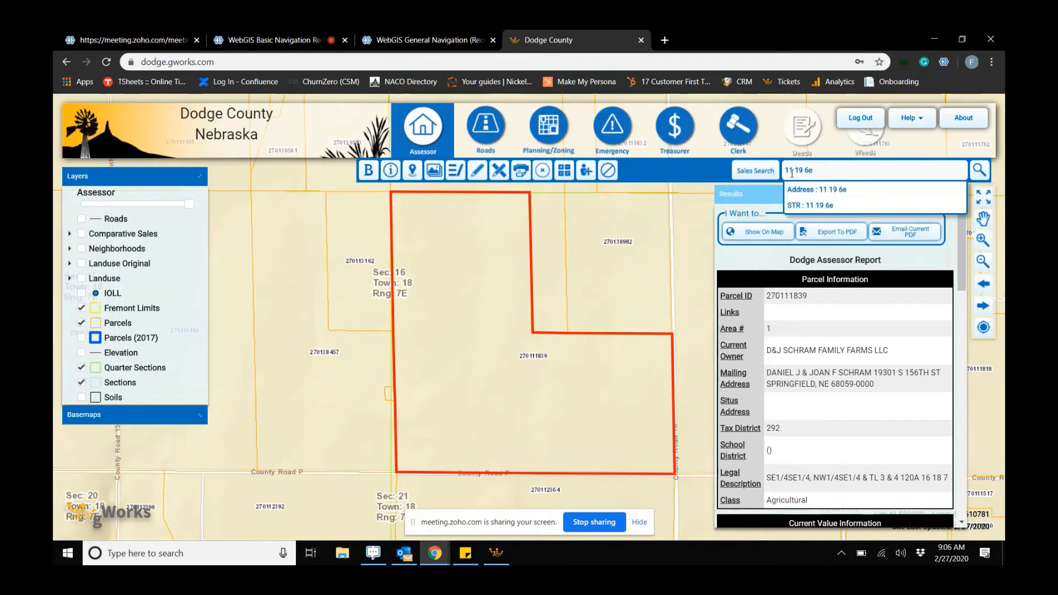
pyautogui.press('Return')
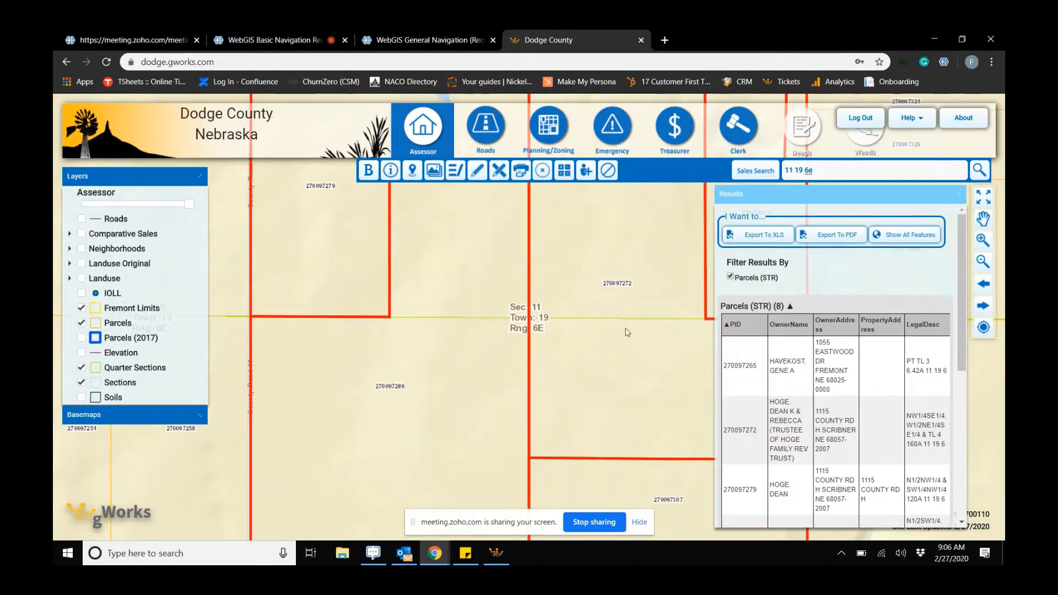
pyautogui.scroll(-1, 628, 346)
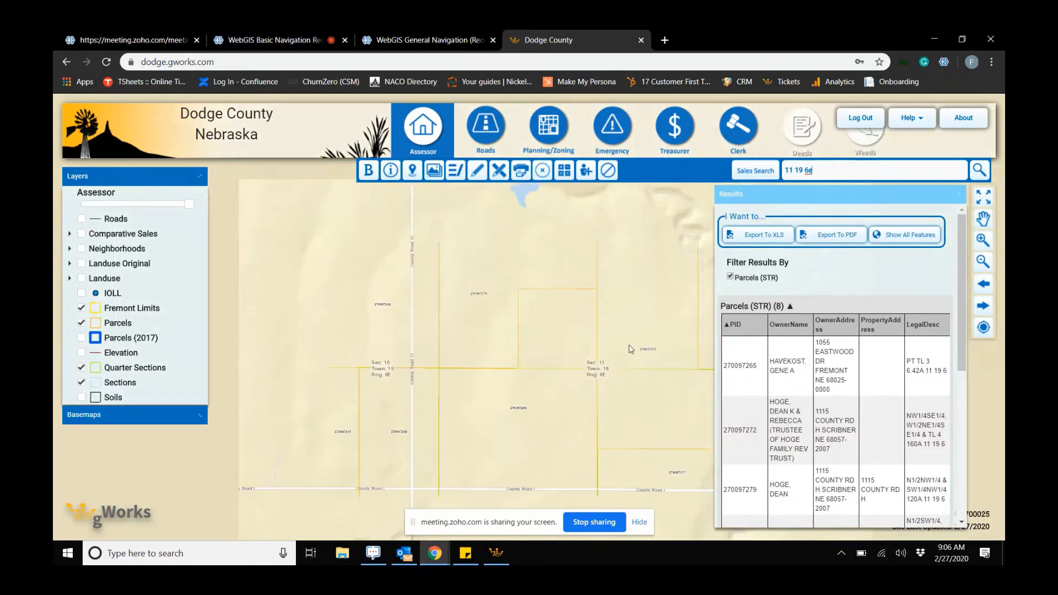
pyautogui.moveTo(584, 332); pyautogui.dragTo(531, 324)
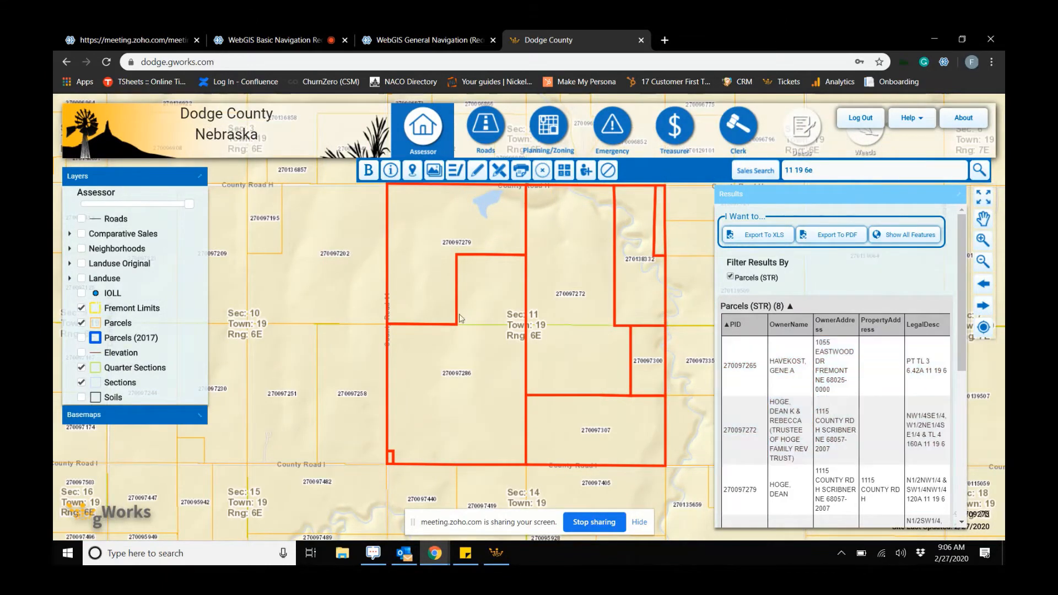
pyautogui.scroll(-5, 842, 465)
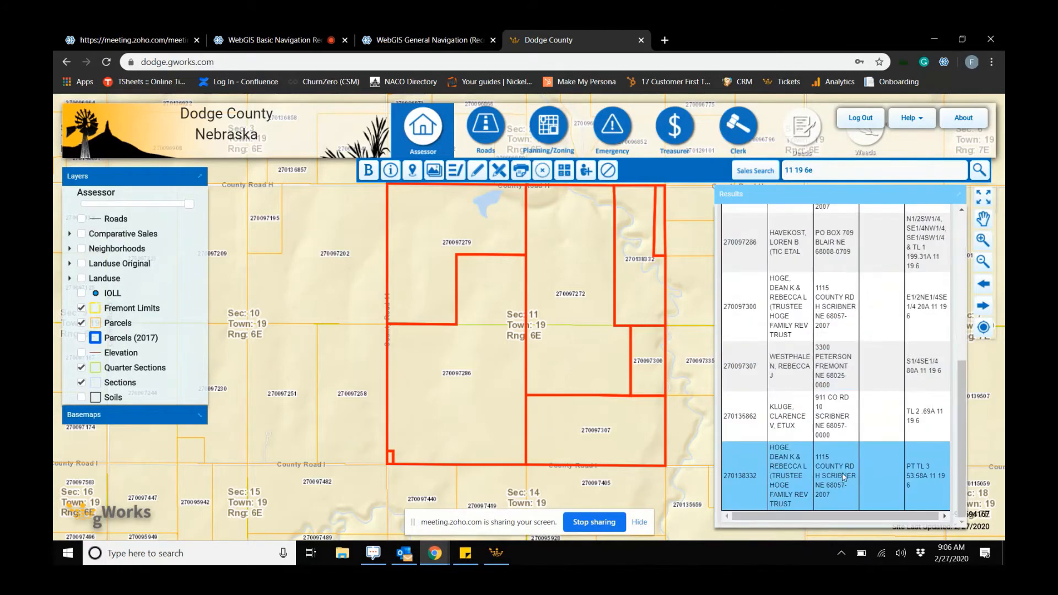
pyautogui.scroll(5, 825, 401)
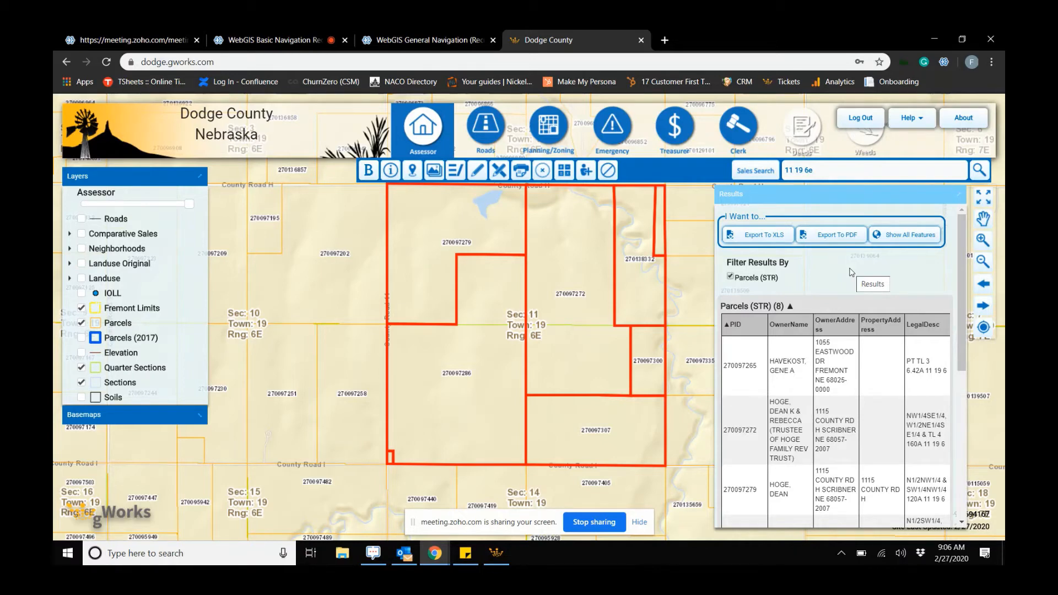
# - Replace the search with an owner's last name and zoom into the highlighted matching parcels
pyautogui.moveTo(815, 170); pyautogui.dragTo(784, 168)
pyautogui.press('BackSpace')
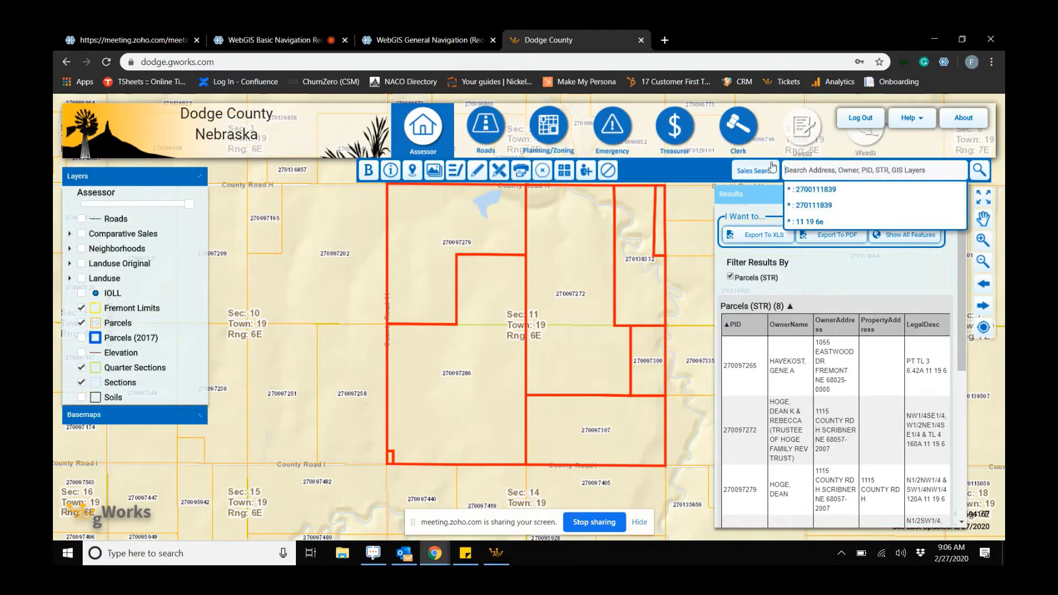
pyautogui.write('Smitch')
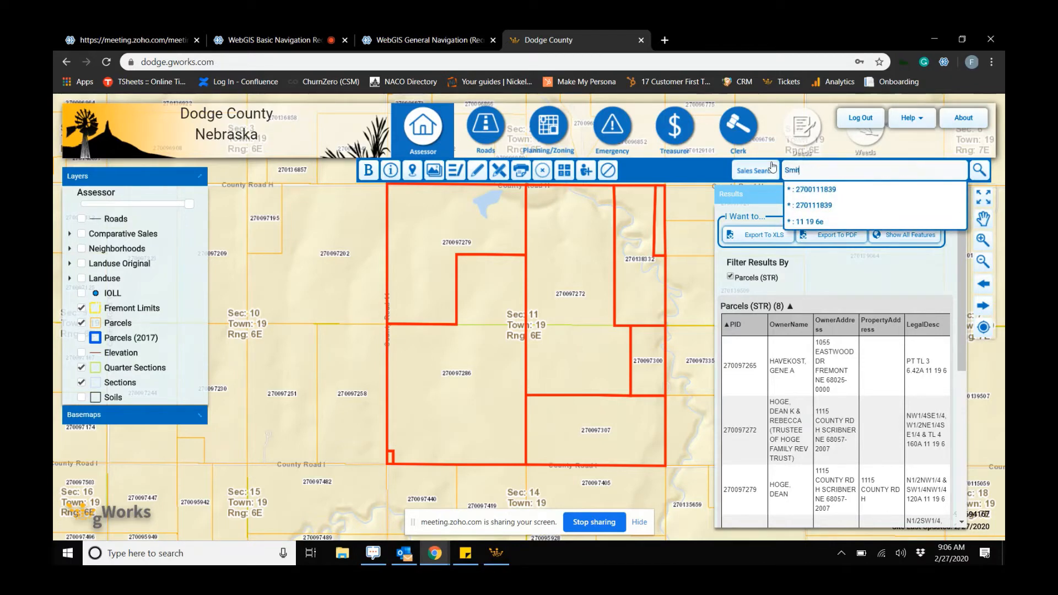
pyautogui.press('BackSpace')
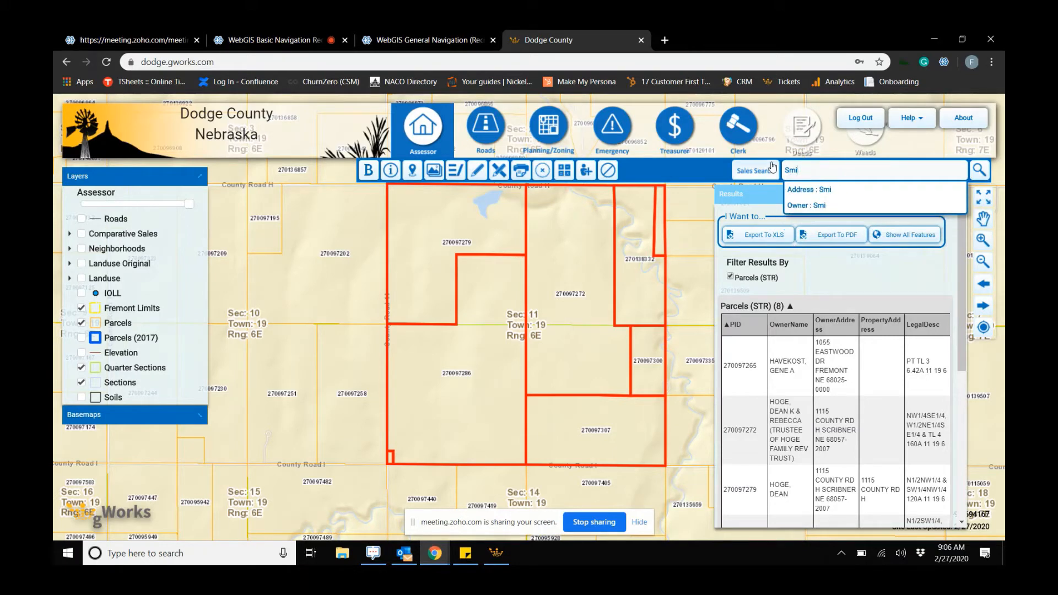
pyautogui.write('th')
pyautogui.press('Return')
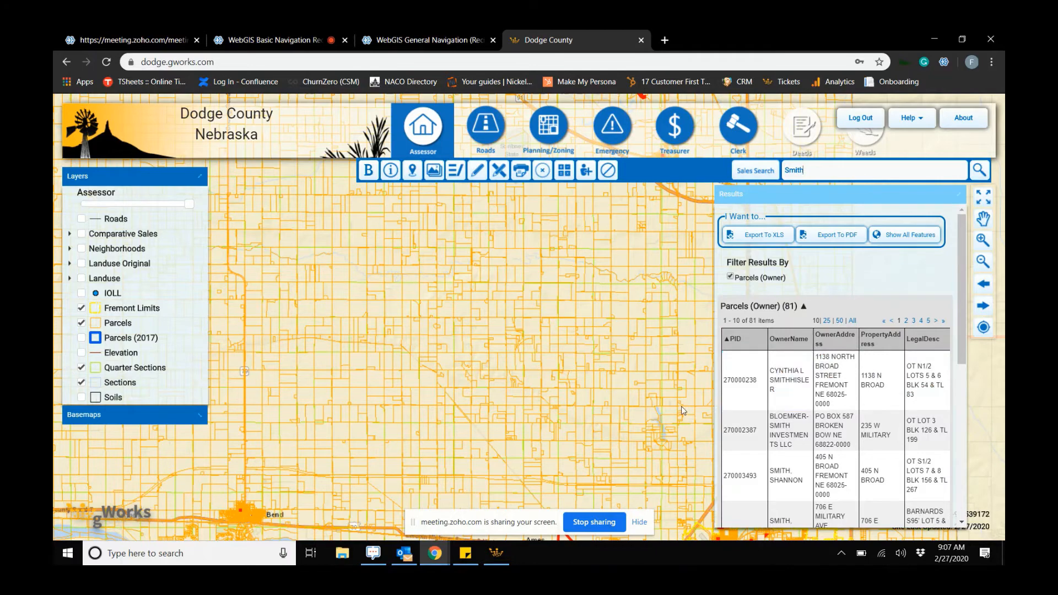
pyautogui.scroll(-2, 681, 411)
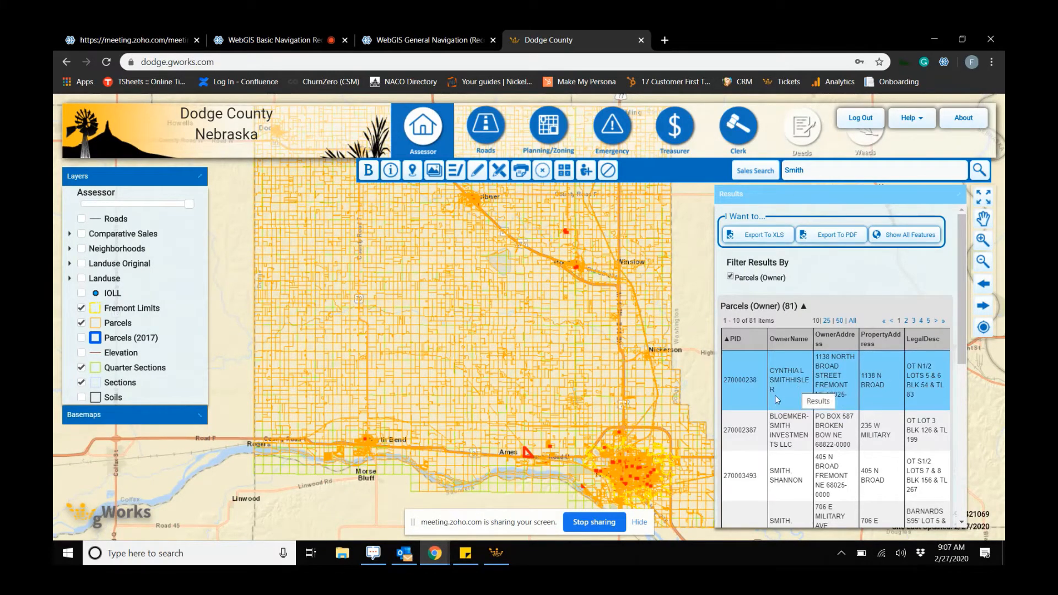
pyautogui.scroll(3, 647, 475)
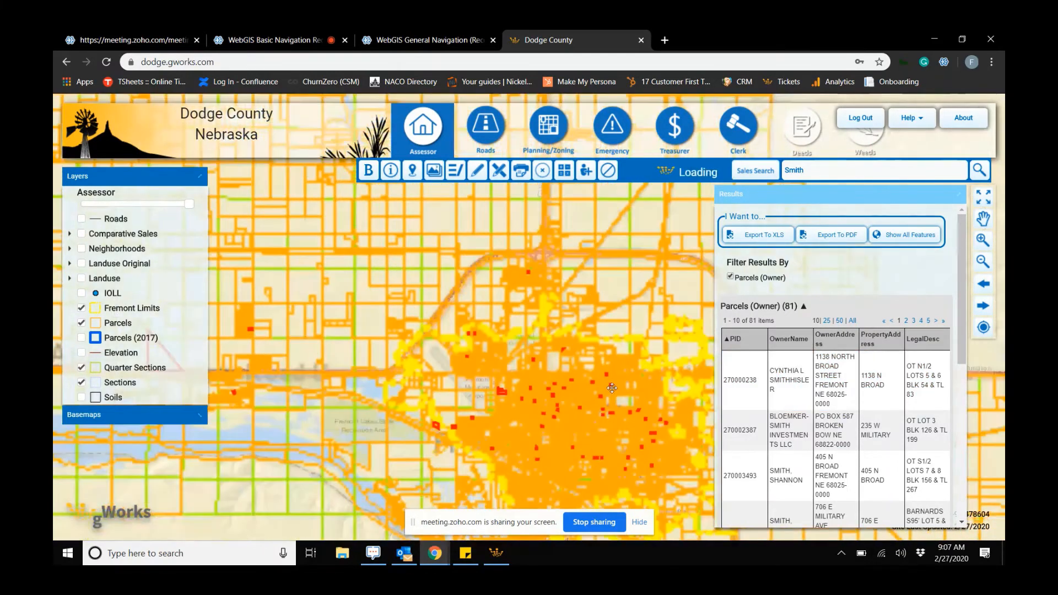
pyautogui.scroll(1, 605, 435)
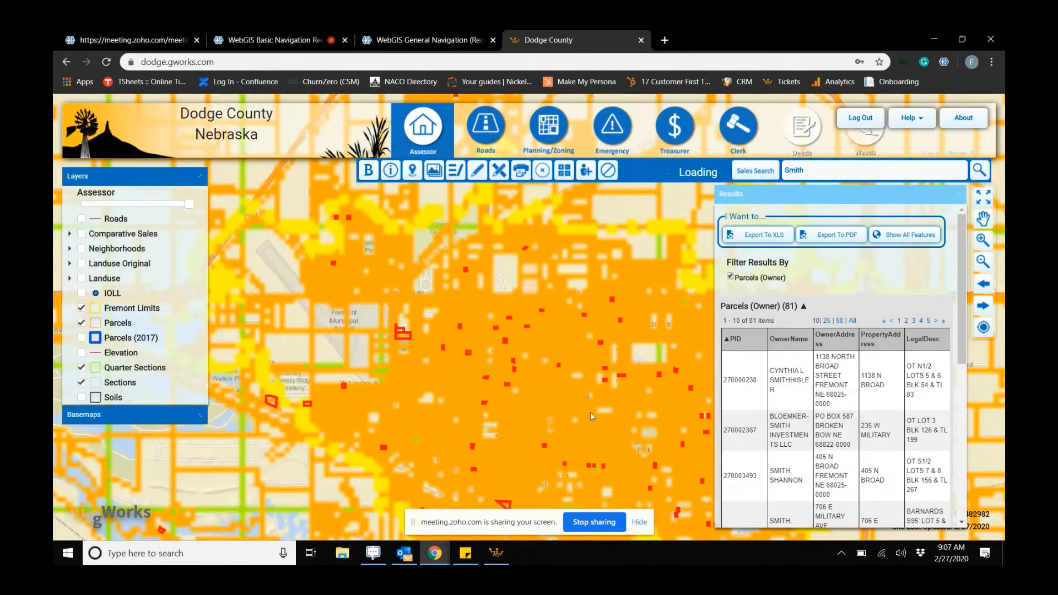
# - Clear the search box and turn on the Roads layer
pyautogui.doubleClick(806, 175)
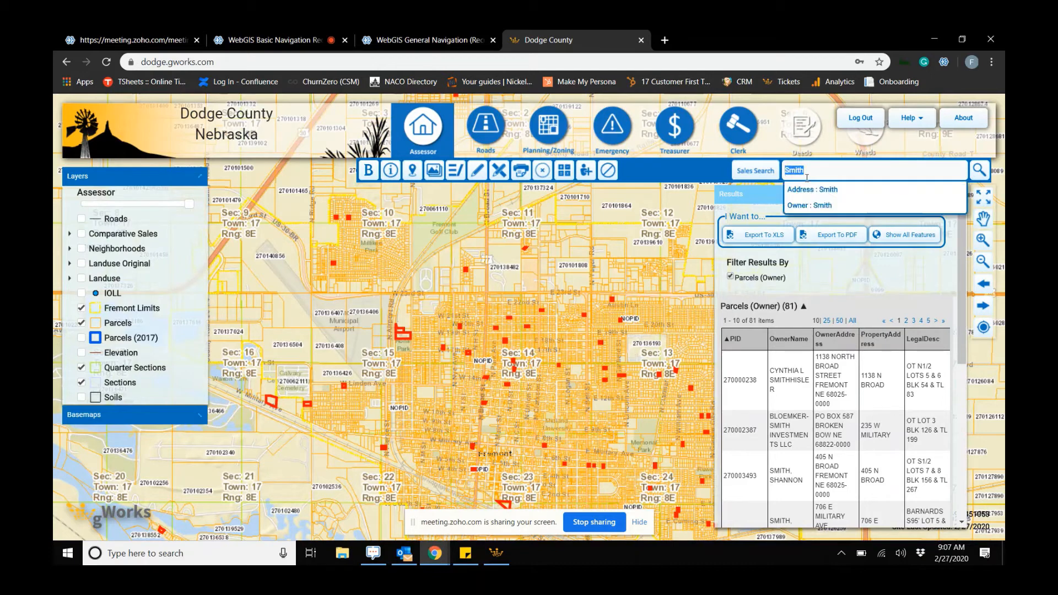
pyautogui.press('BackSpace')
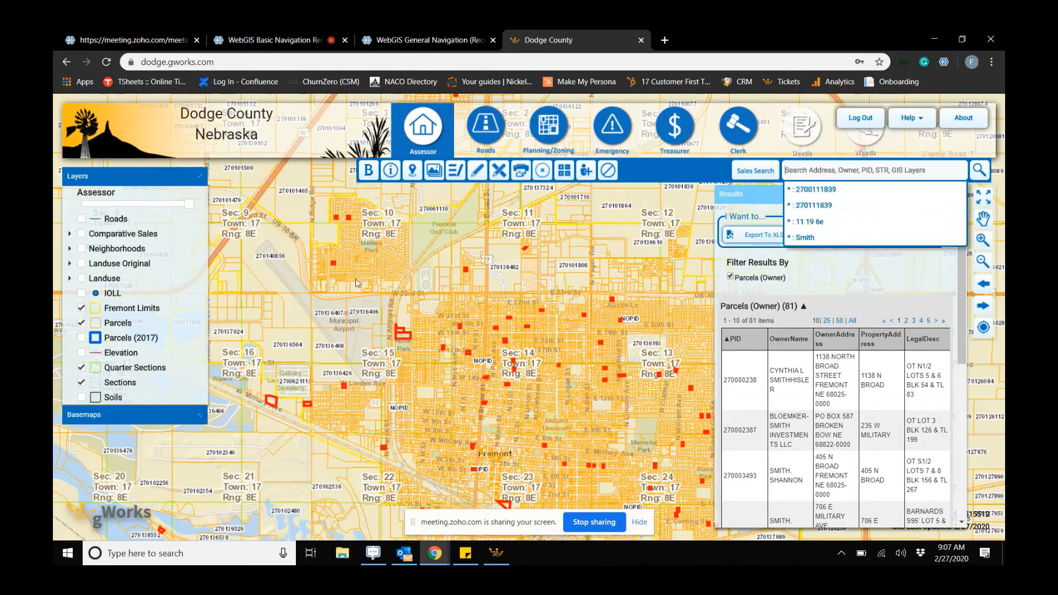
pyautogui.click(81, 219)
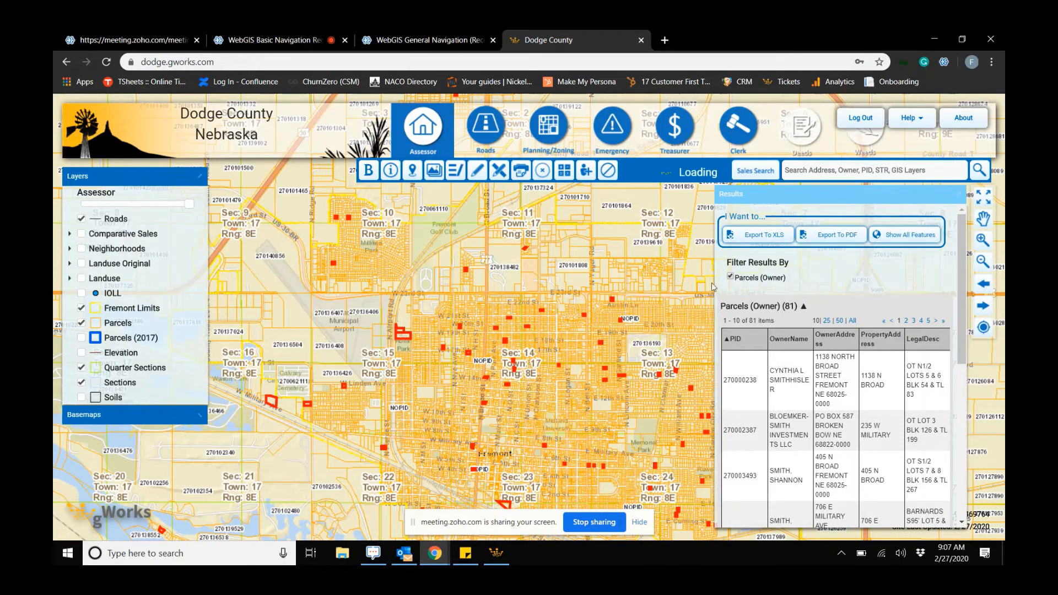
# - Search for Co Rd 14 and scroll through the returned roads and parcels results
pyautogui.click(861, 171)
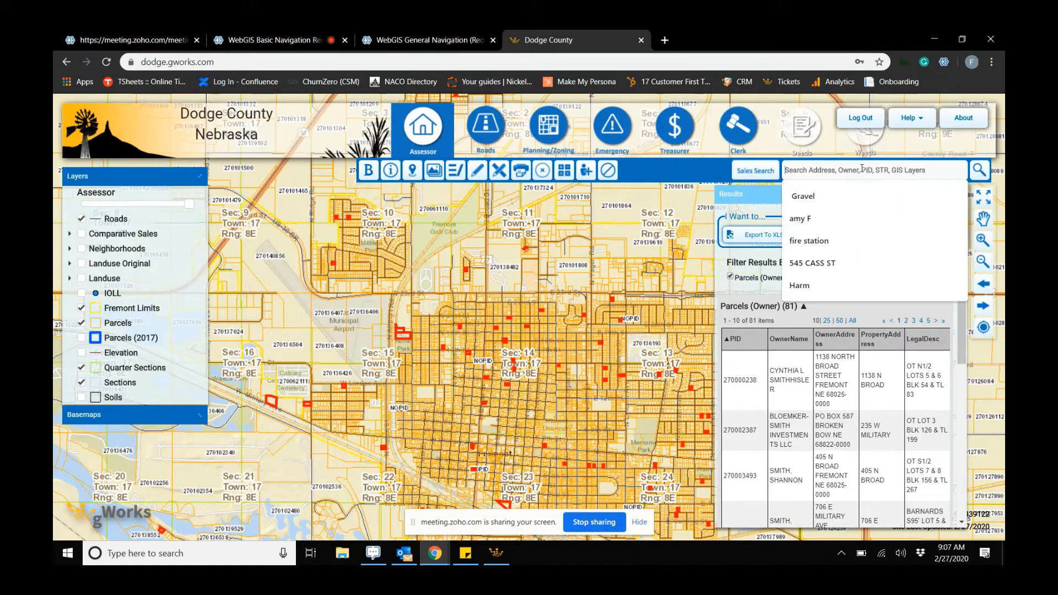
pyautogui.write('Co')
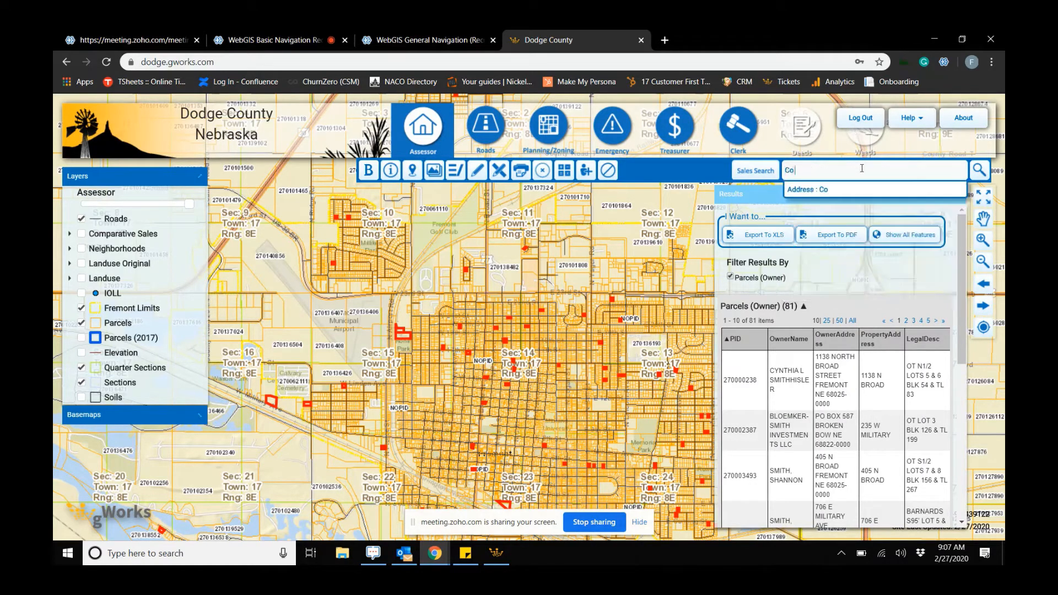
pyautogui.write(' Rd')
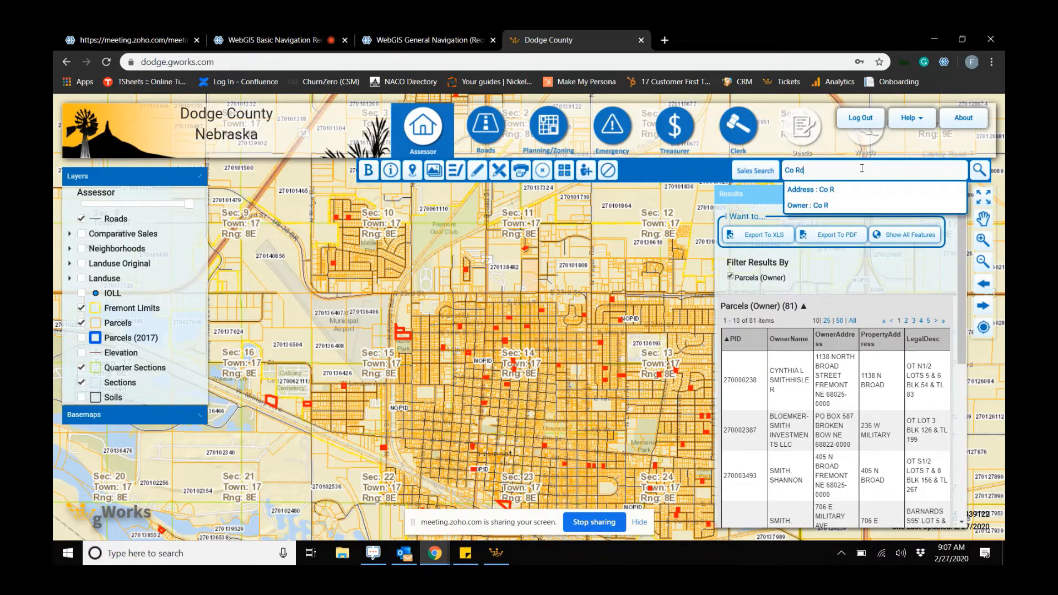
pyautogui.write(' 14')
pyautogui.press('Return')
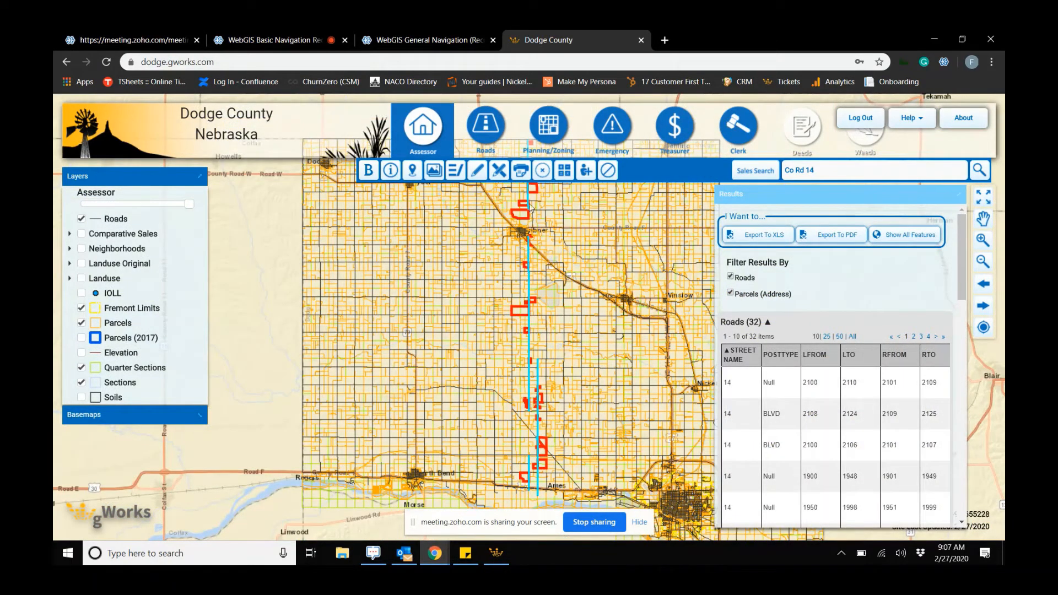
pyautogui.scroll(-5, 851, 407)
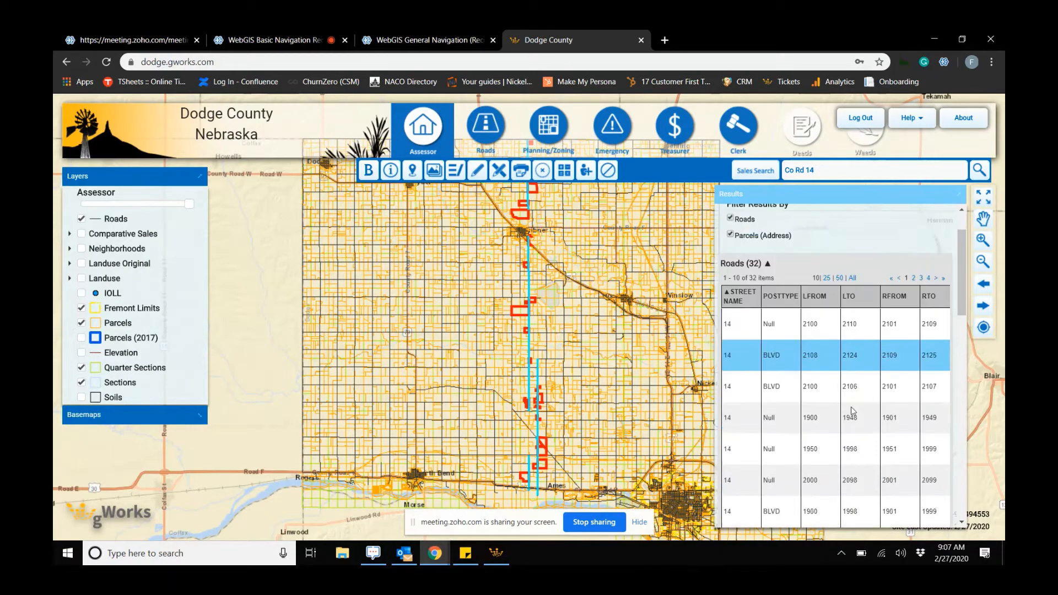
pyautogui.scroll(-10, 862, 417)
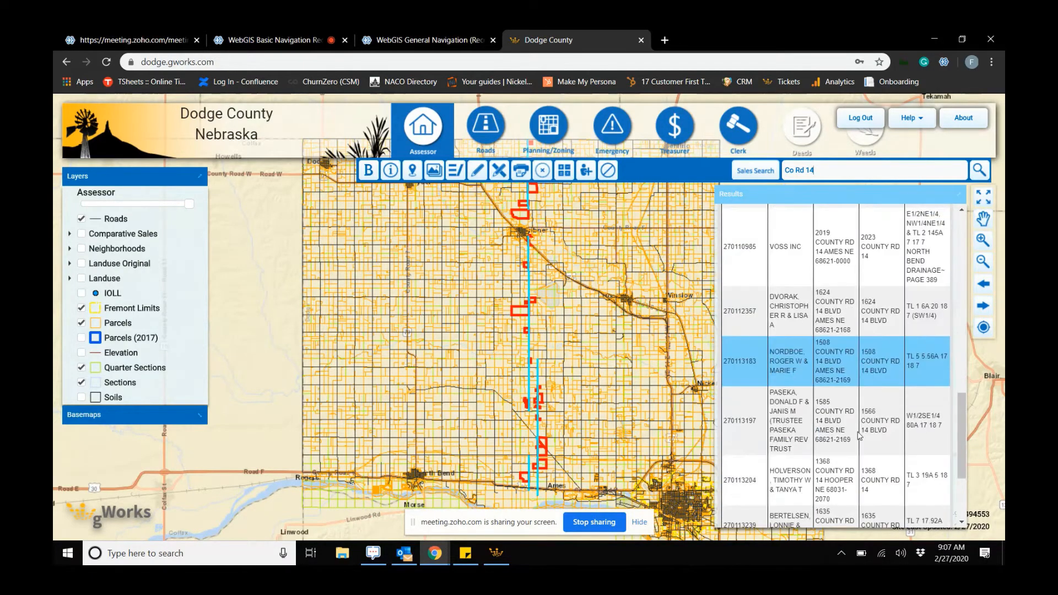
# - Filter the Co Rd 14 search results to show only the Parcels (Address) matches
pyautogui.scroll(15, 858, 441)
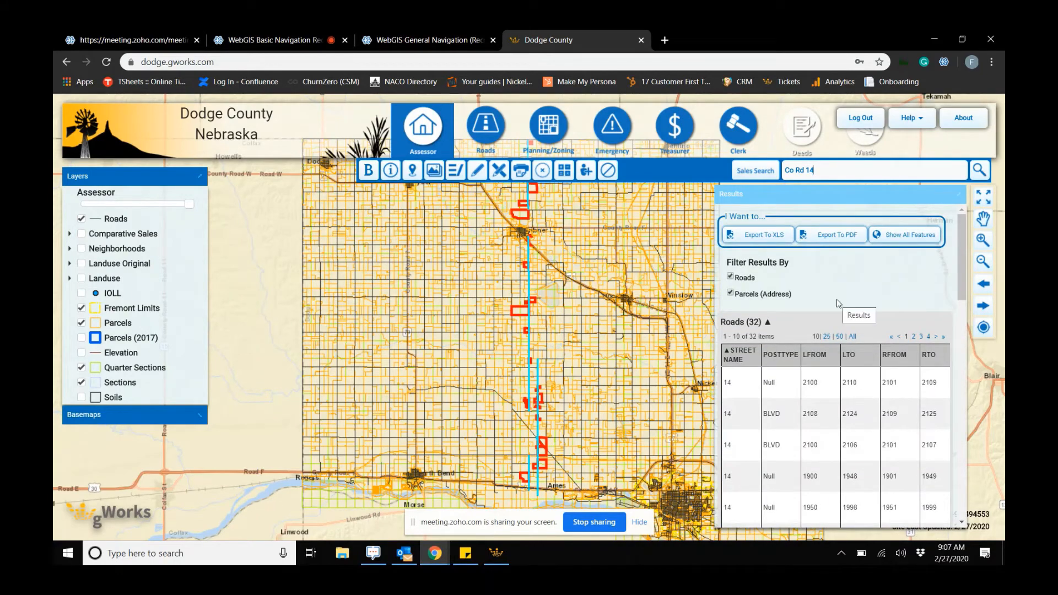
pyautogui.click(730, 278)
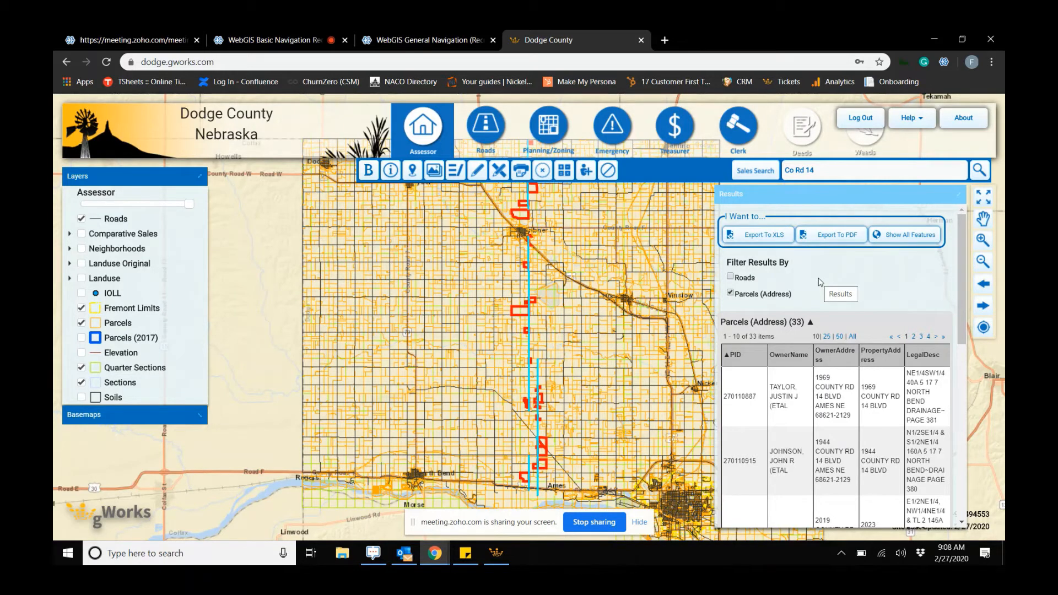
# - Turn off the Roads layer, turn on the IOLL layer and pan across the county map
pyautogui.click(82, 220)
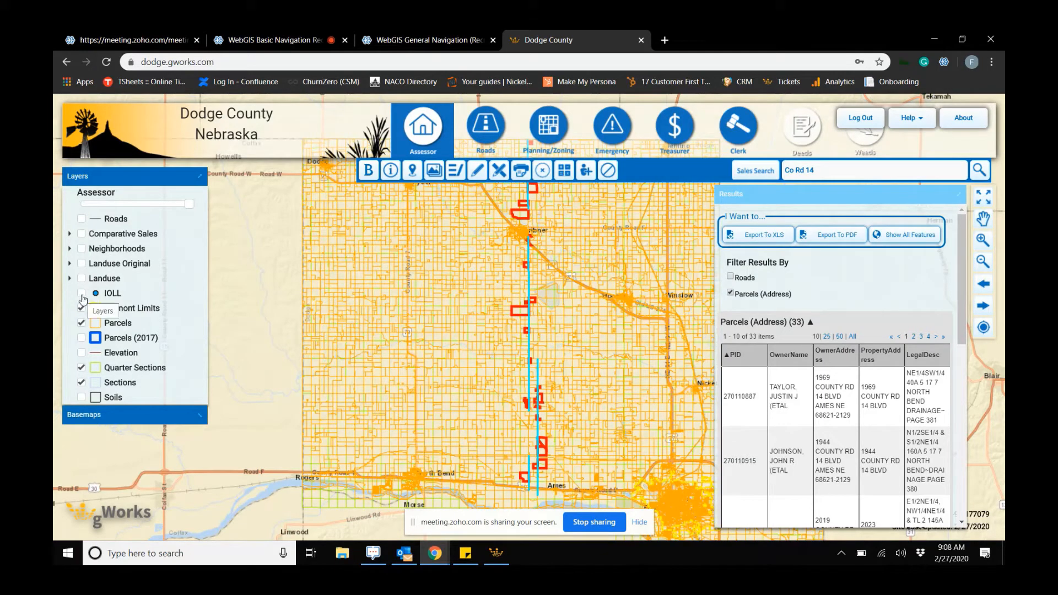
pyautogui.click(82, 293)
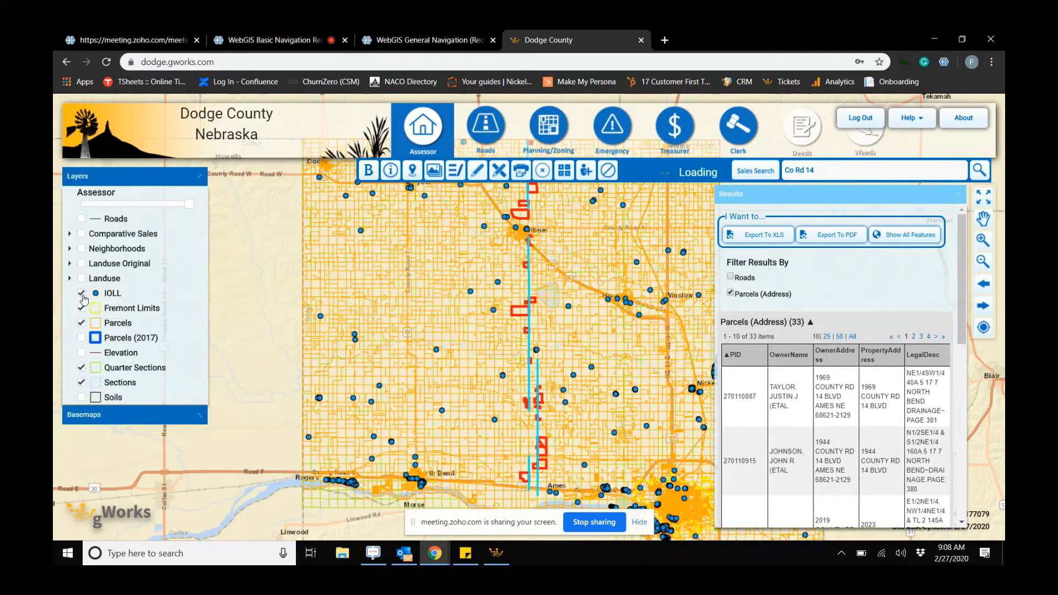
pyautogui.moveTo(501, 357); pyautogui.dragTo(427, 346)
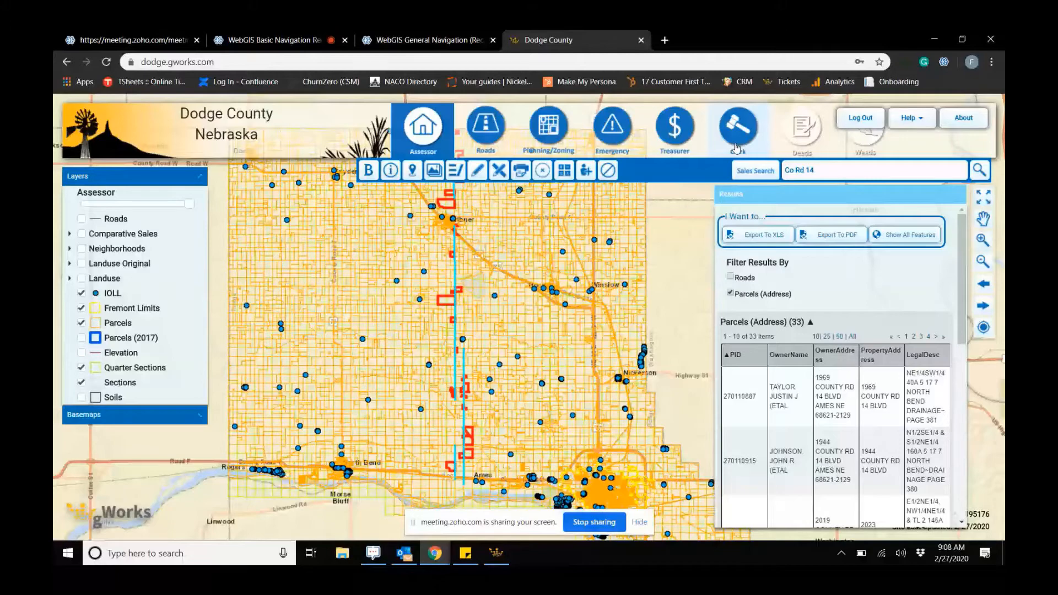
# - Search for parcel ID 27008630
pyautogui.click(841, 166)
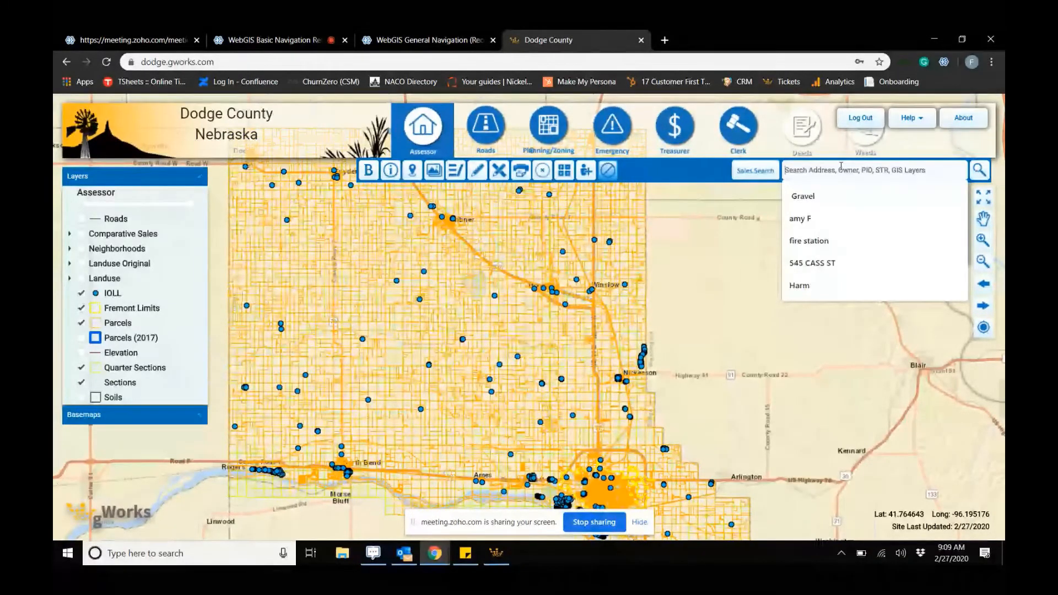
pyautogui.write('2700')
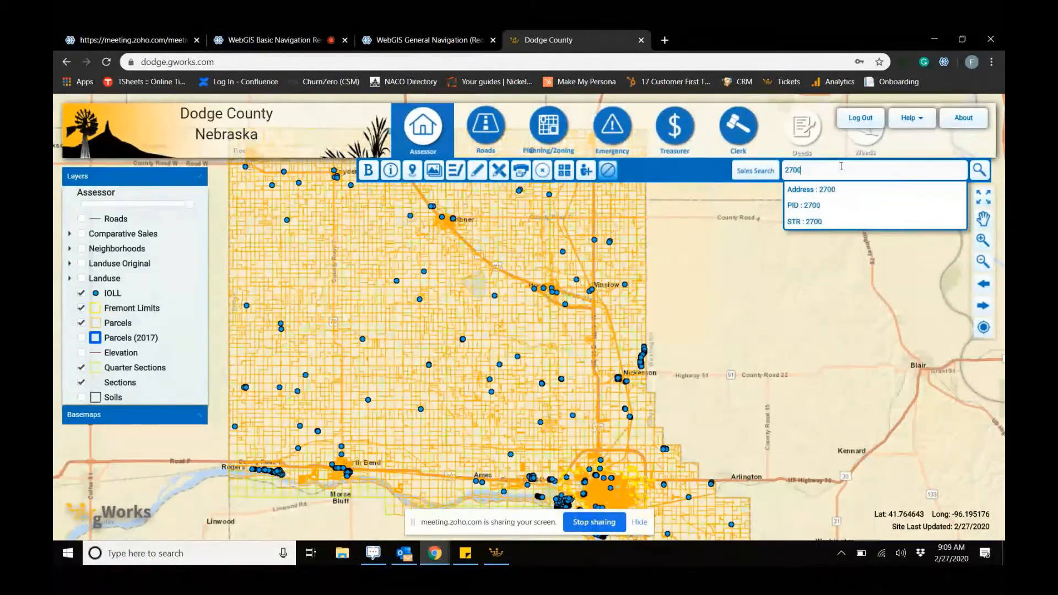
pyautogui.write('86')
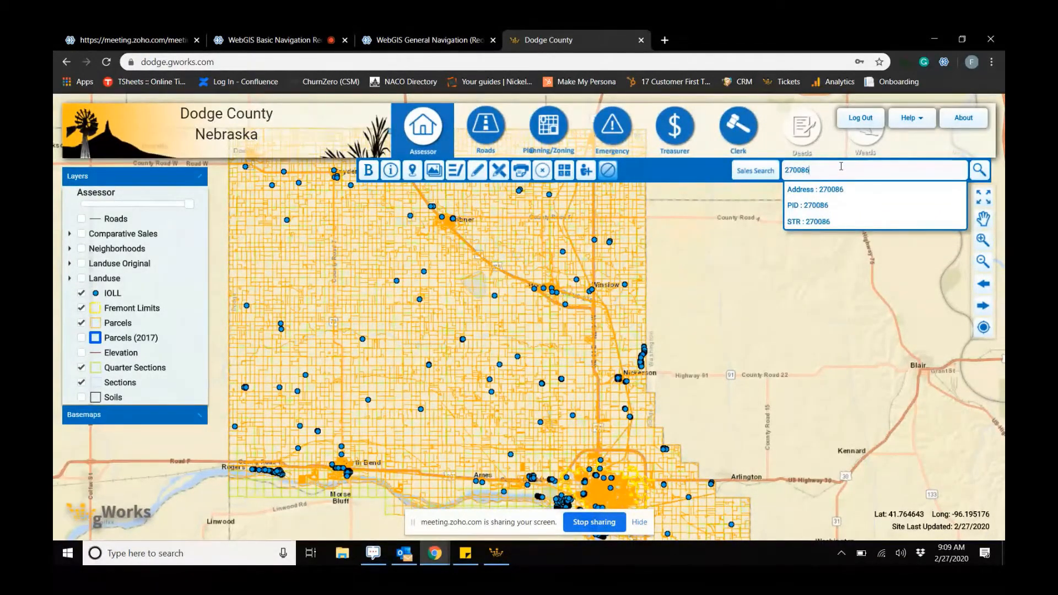
pyautogui.write('30')
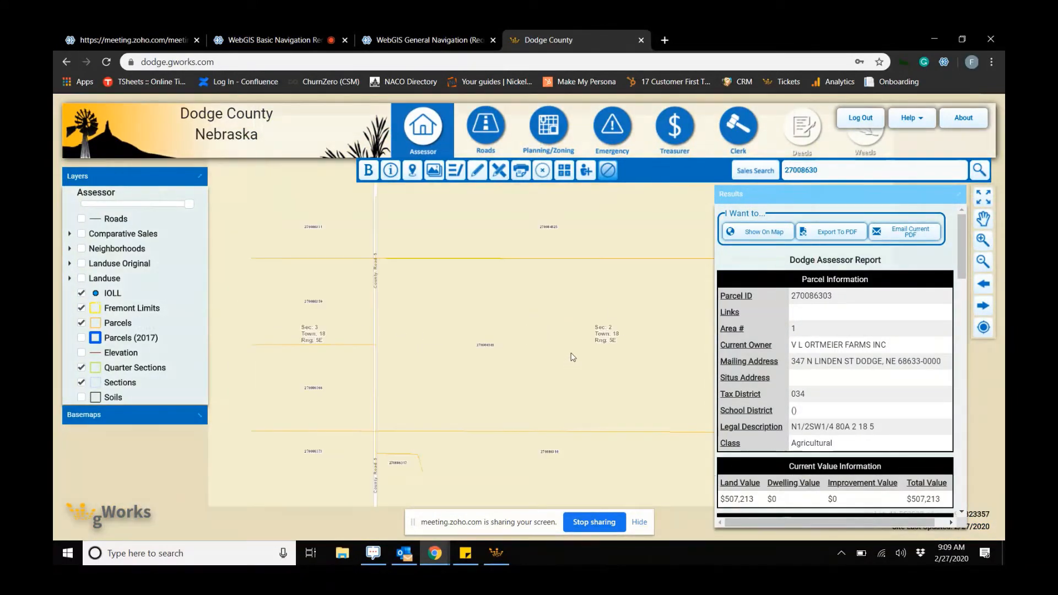
# - Replace the search with parcel ID 270086030 and show that parcel on the map
pyautogui.doubleClick(790, 165)
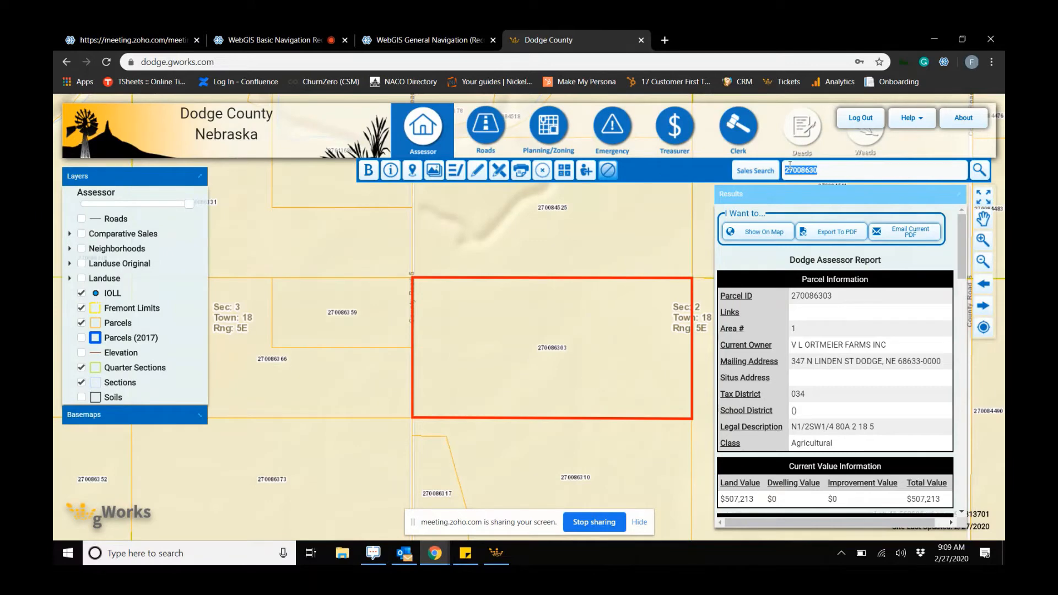
pyautogui.write('27')
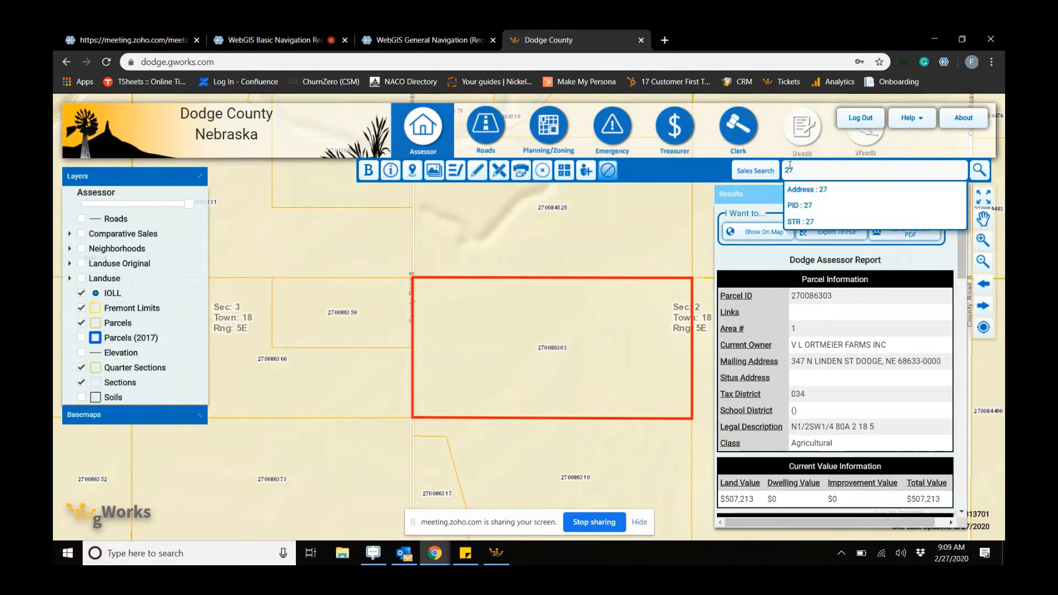
pyautogui.write('0086030')
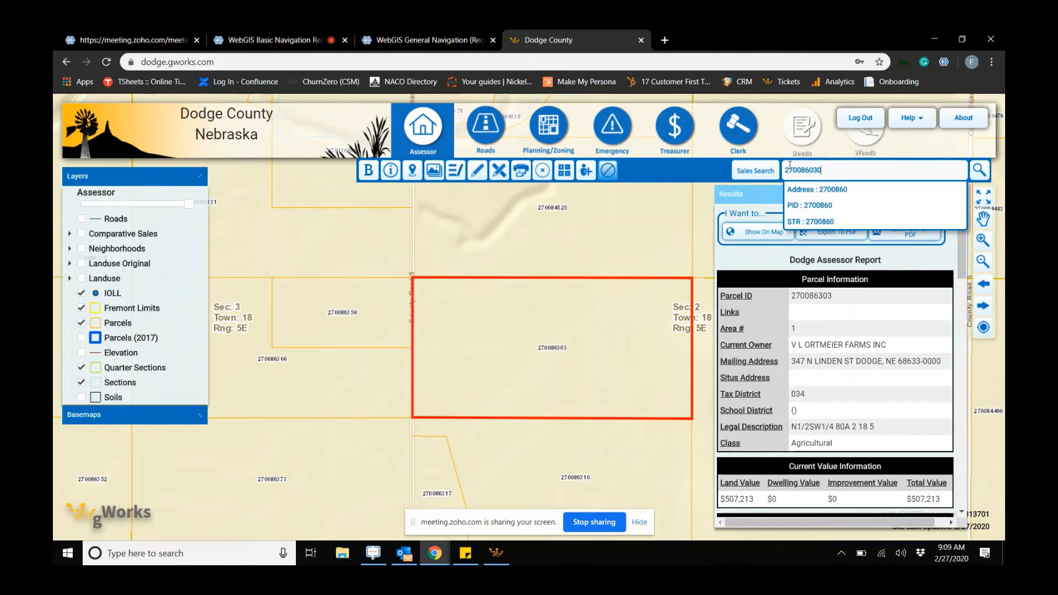
pyautogui.press('Return')
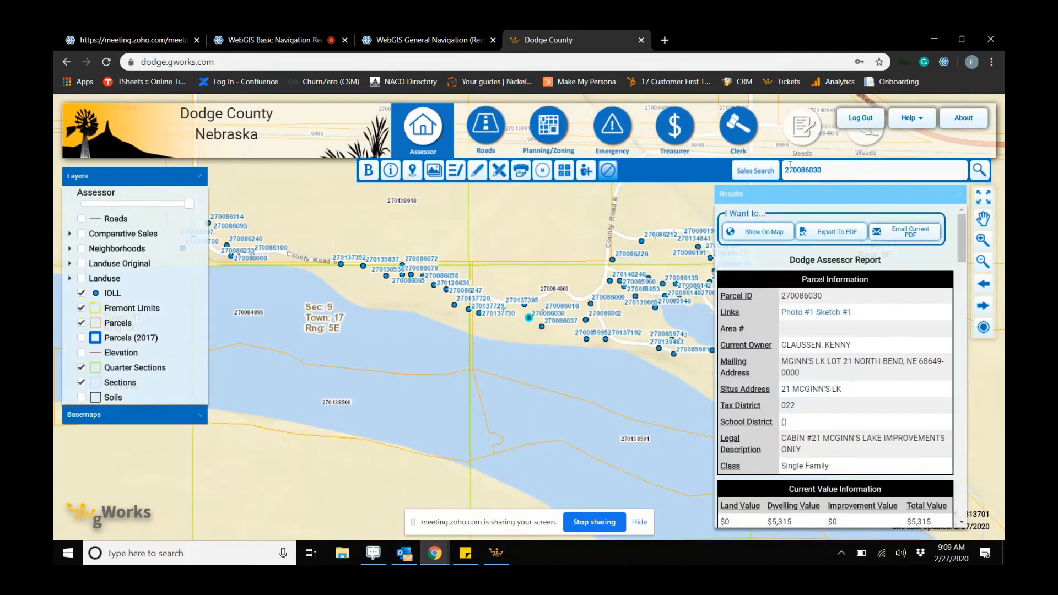
pyautogui.click(764, 233)
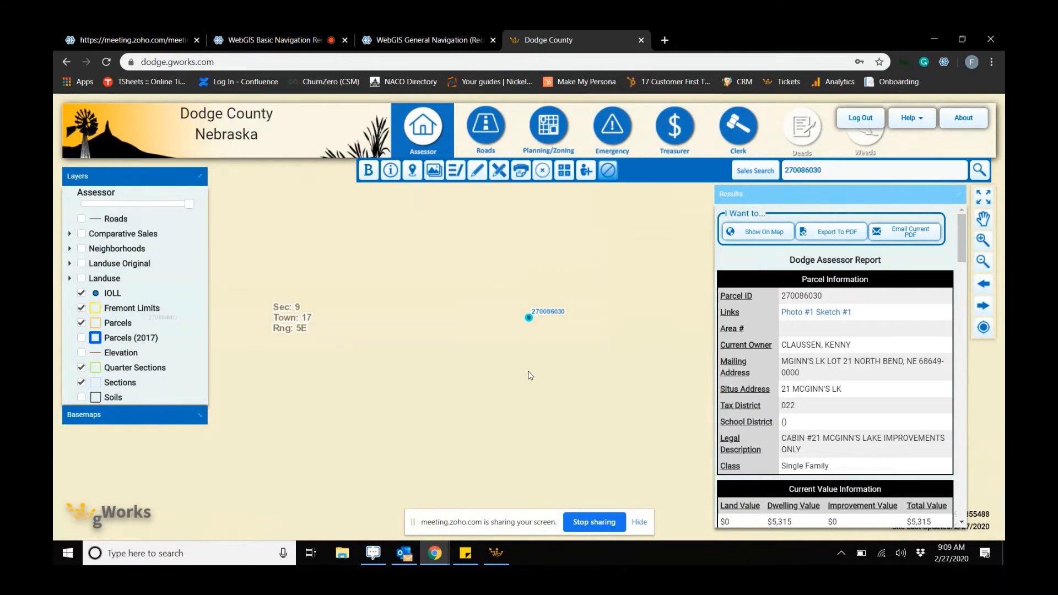
# - Scroll through the parcel's assessor report and zoom out around the parcel point
pyautogui.scroll(-1, 791, 398)
pyautogui.scroll(-7, 809, 370)
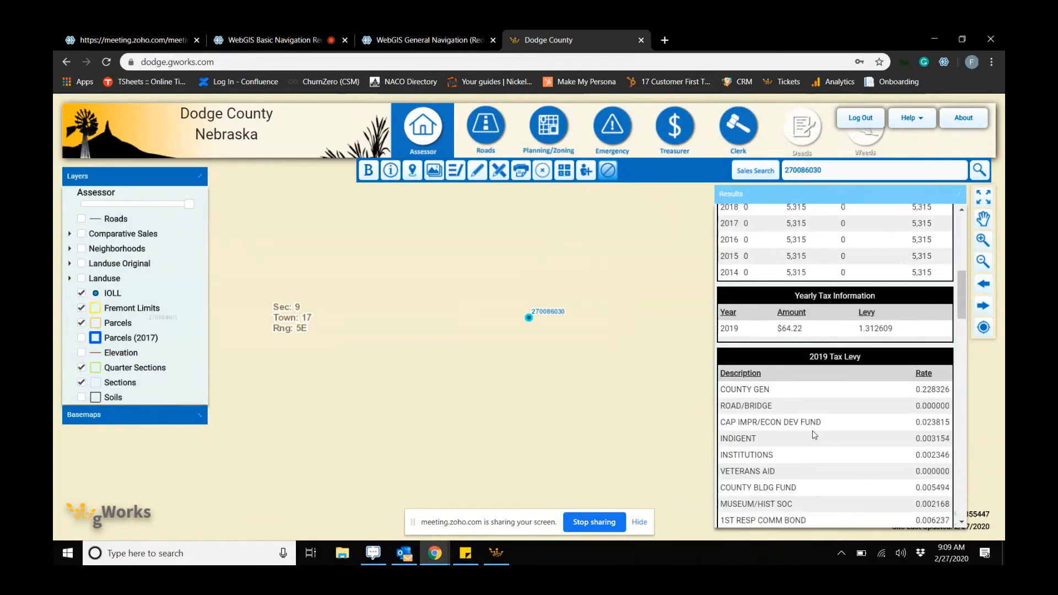
pyautogui.scroll(3, 821, 435)
pyautogui.scroll(10, 822, 430)
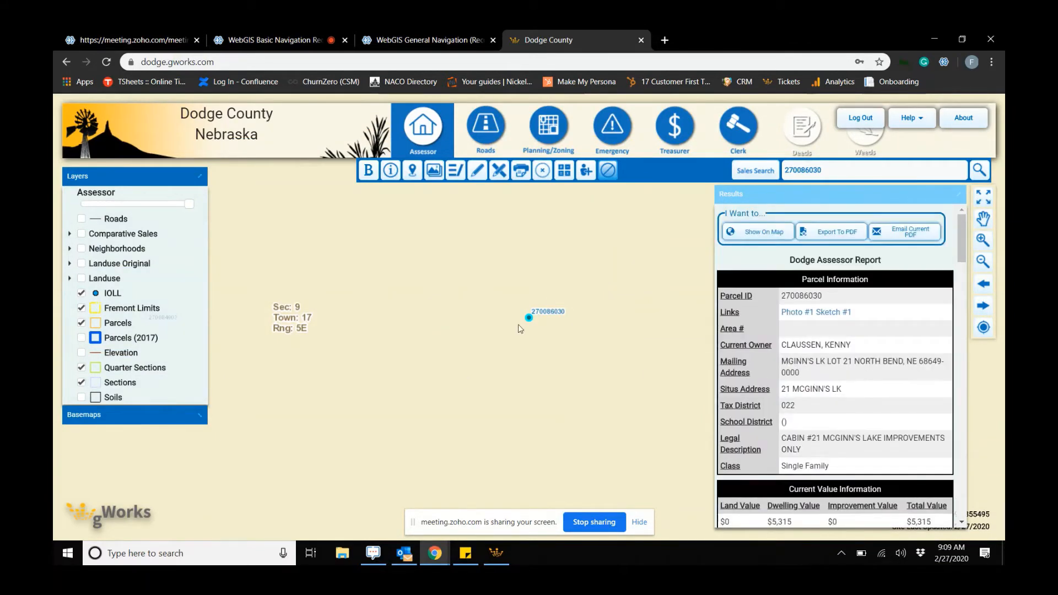
pyautogui.scroll(-3, 613, 302)
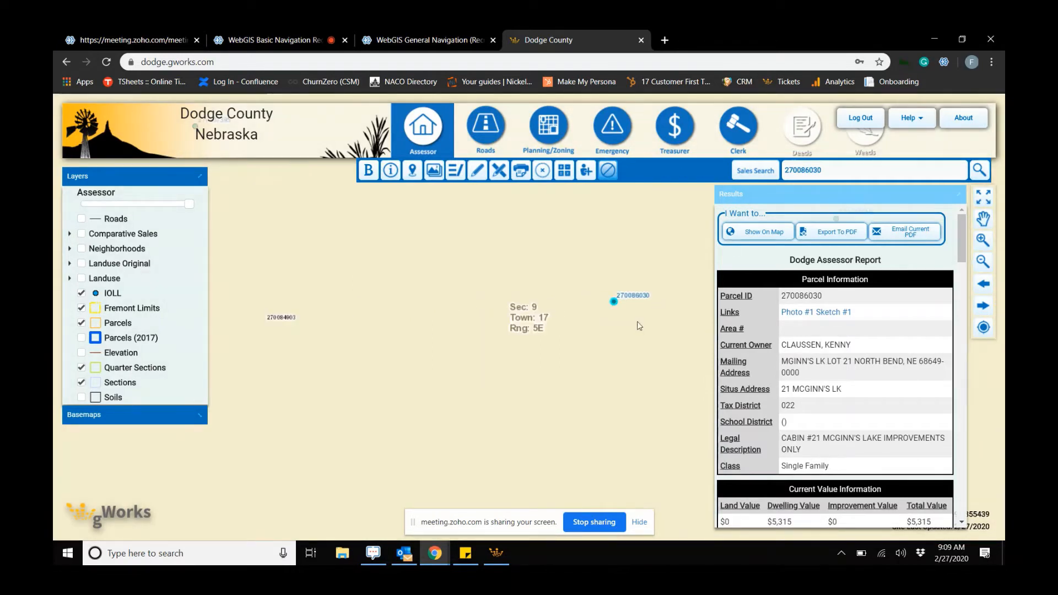
pyautogui.scroll(-1, 641, 325)
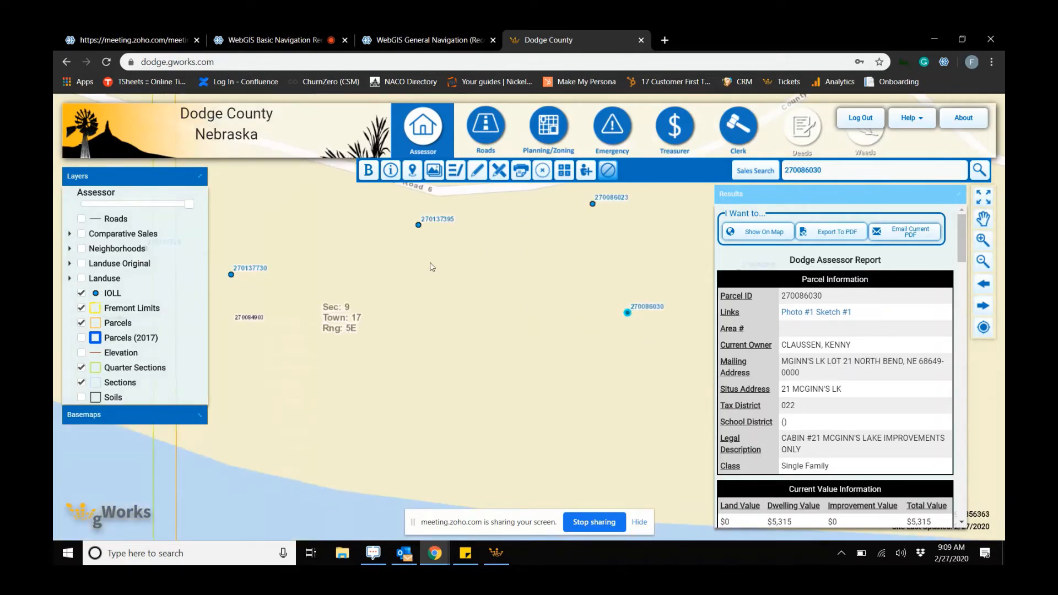
# - Try the Identify tool on the map near the parcel, then clear the current search results
pyautogui.click(392, 175)
pyautogui.click(253, 270)
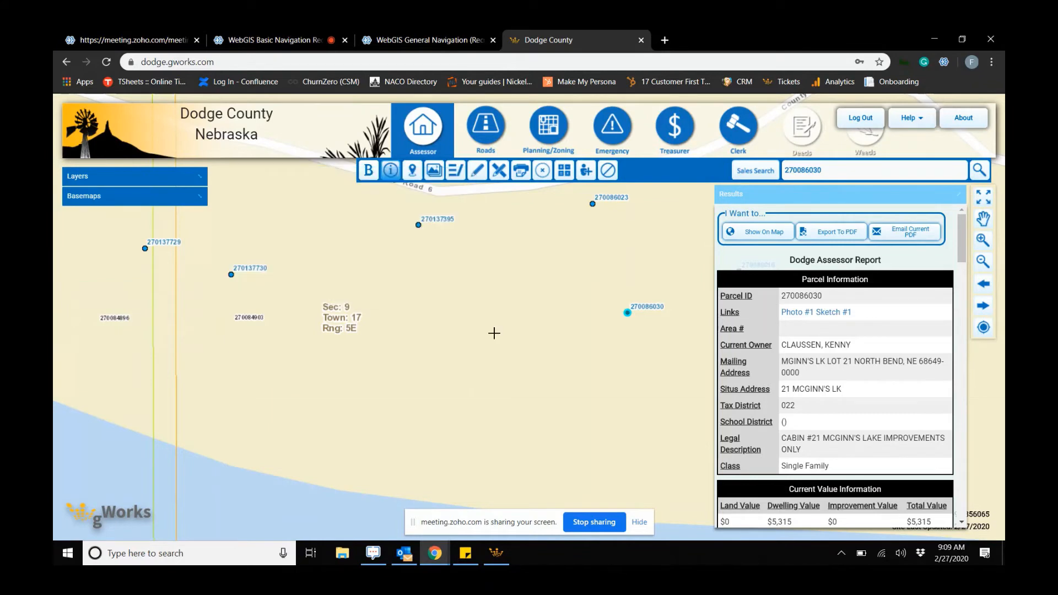
pyautogui.click(567, 331)
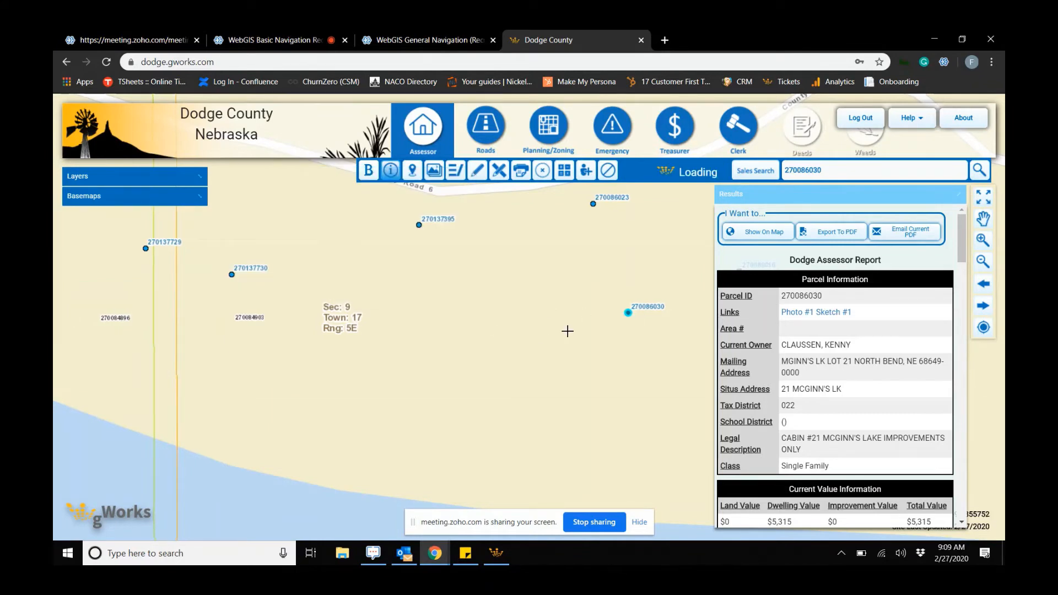
pyautogui.click(595, 321)
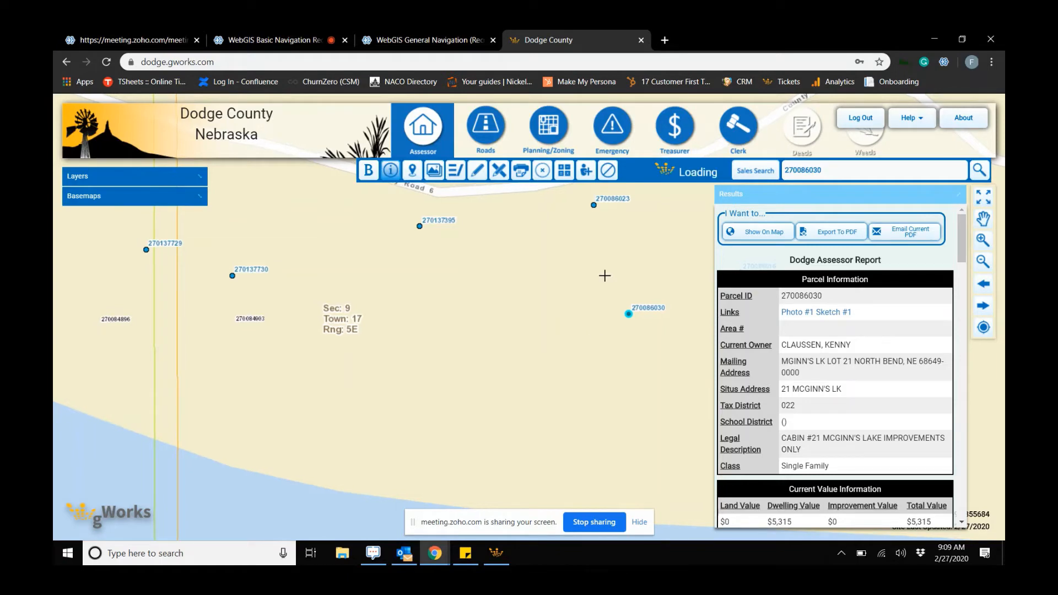
pyautogui.click(609, 173)
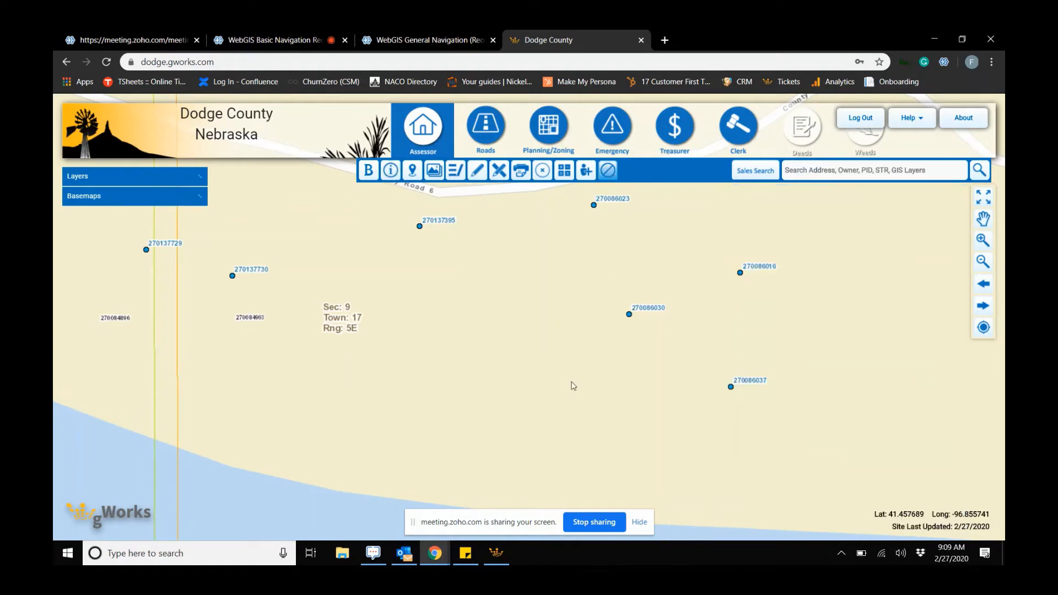
# - Identify the features at the IOLL point for parcel 270086030 with the Identify tool
pyautogui.click(392, 172)
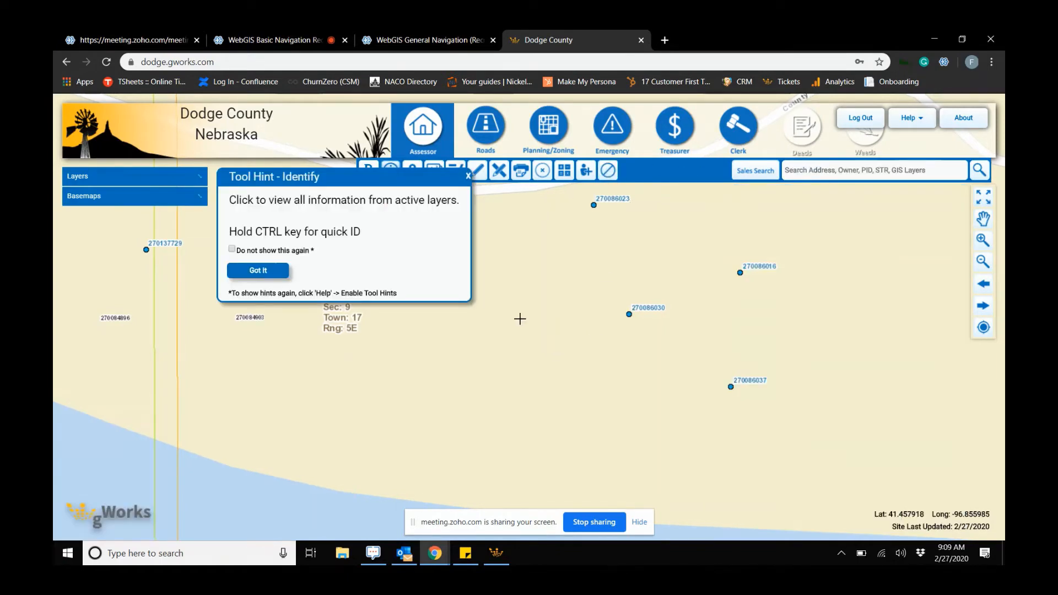
pyautogui.click(261, 273)
pyautogui.click(608, 353)
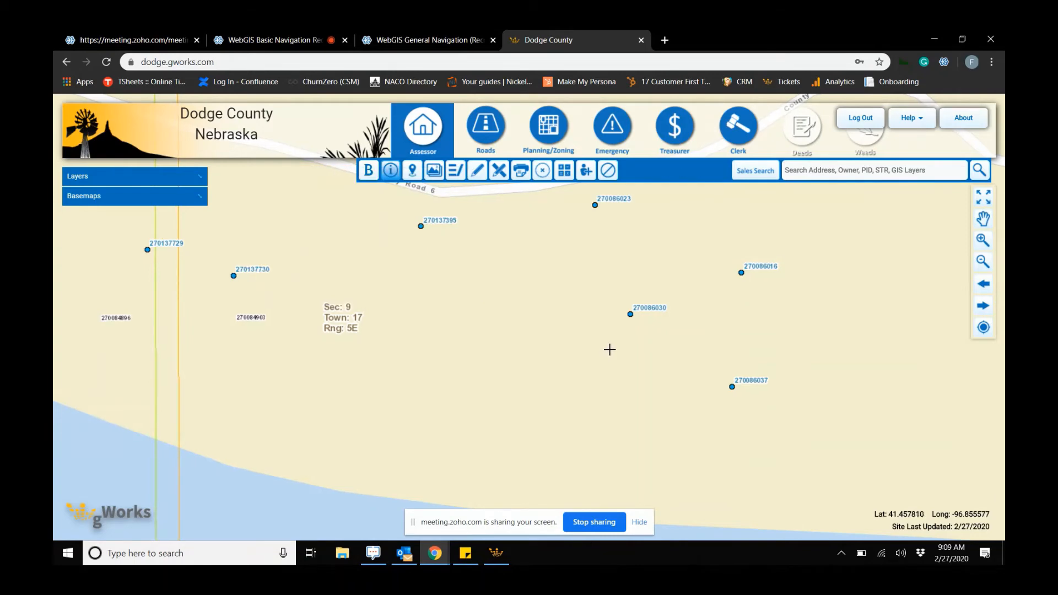
pyautogui.scroll(-1, 609, 350)
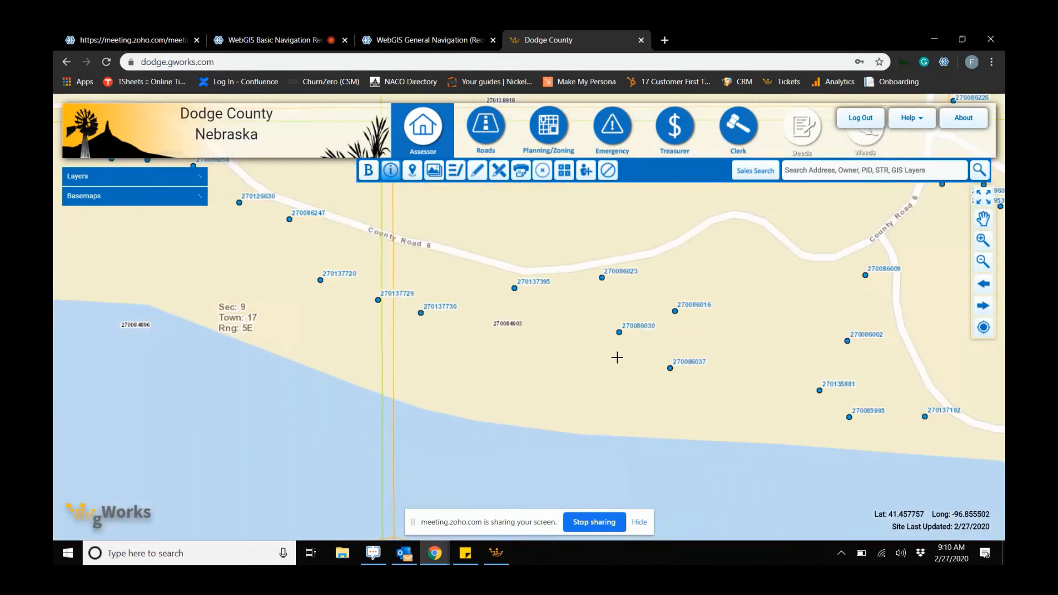
pyautogui.click(618, 357)
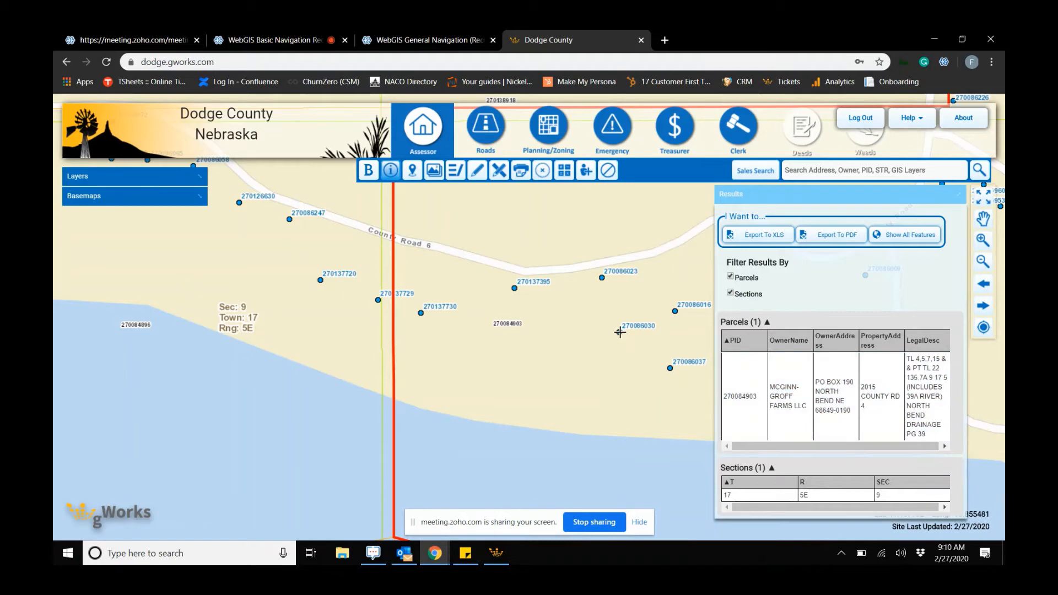
pyautogui.click(619, 332)
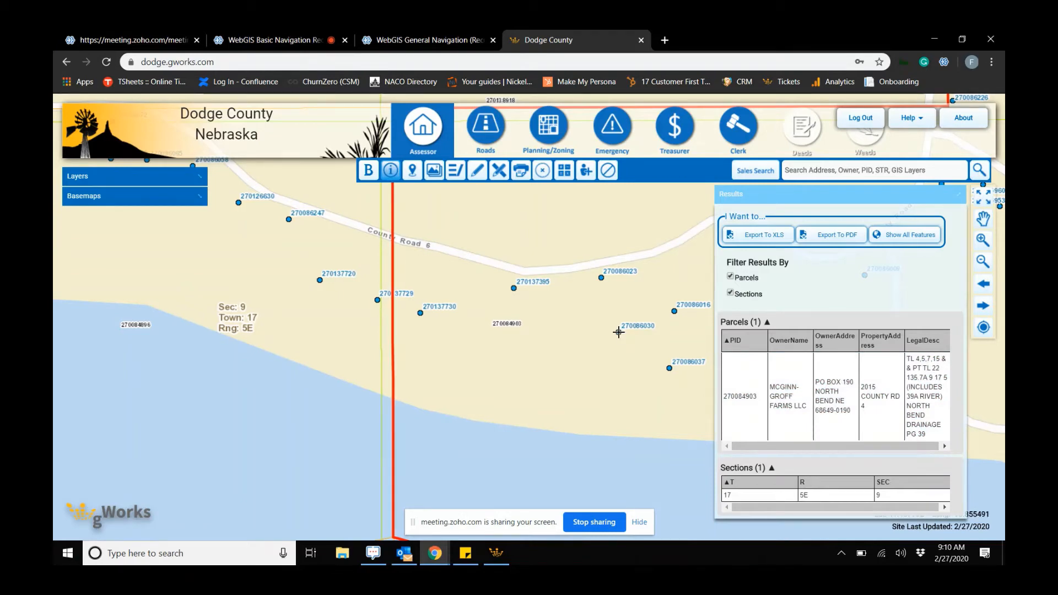
pyautogui.click(618, 332)
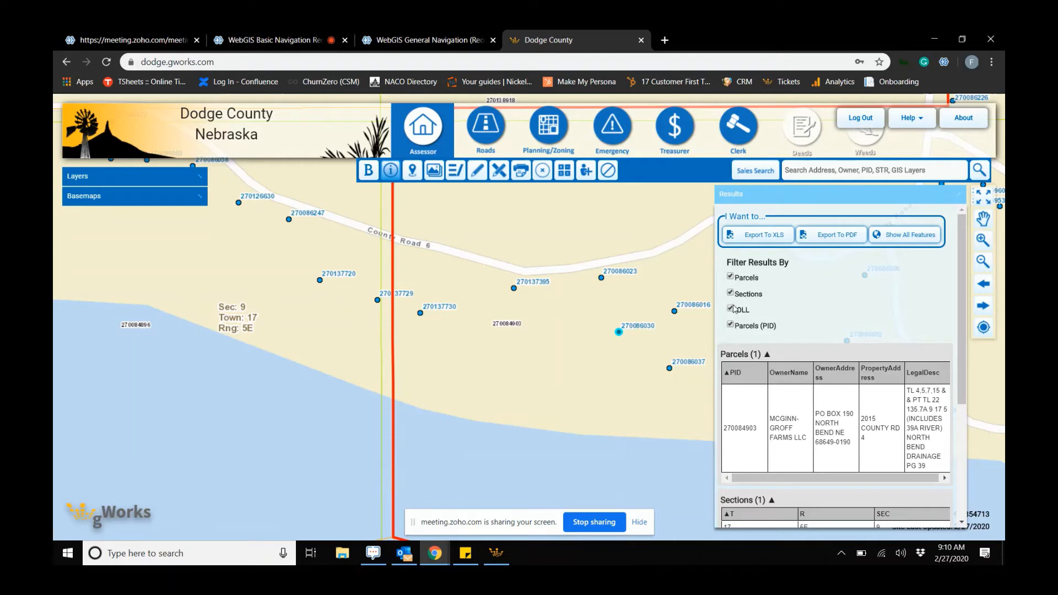
# - Toggle the result filters to show only IOLL results, then re-enable all result types
pyautogui.click(730, 325)
pyautogui.click(730, 293)
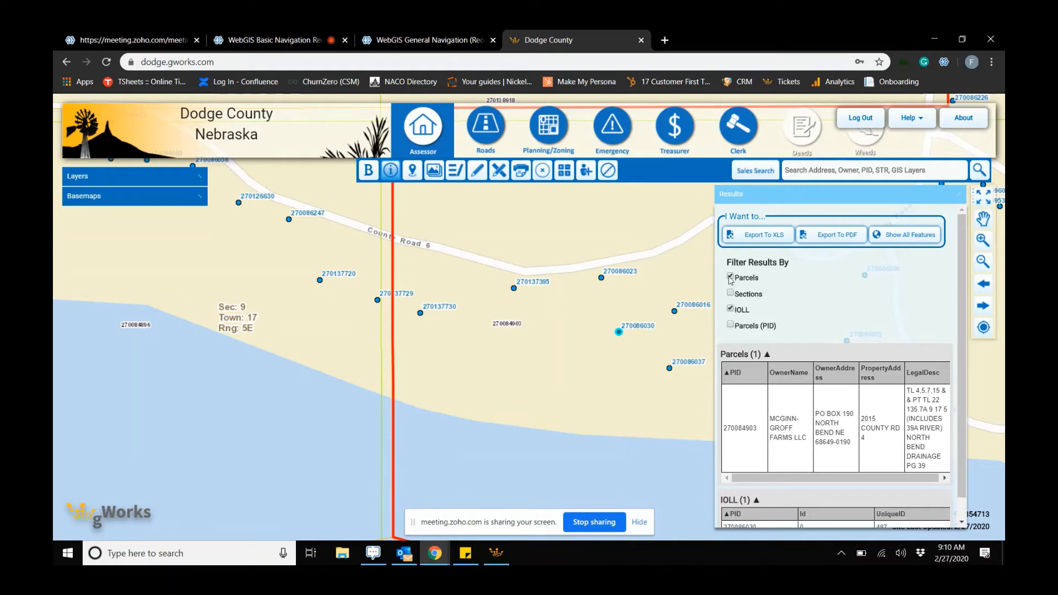
pyautogui.click(730, 276)
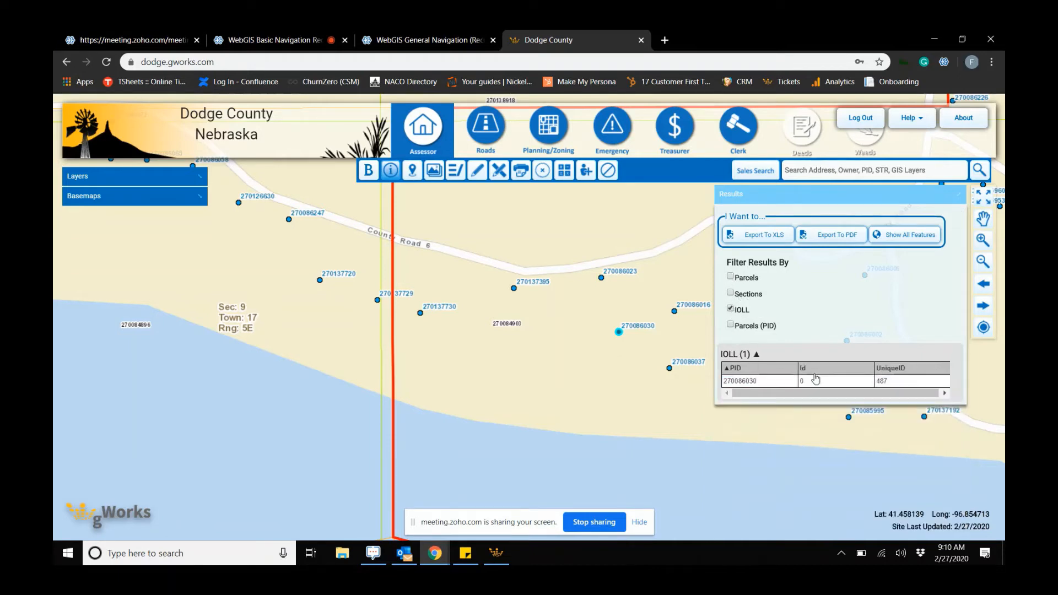
pyautogui.click(730, 325)
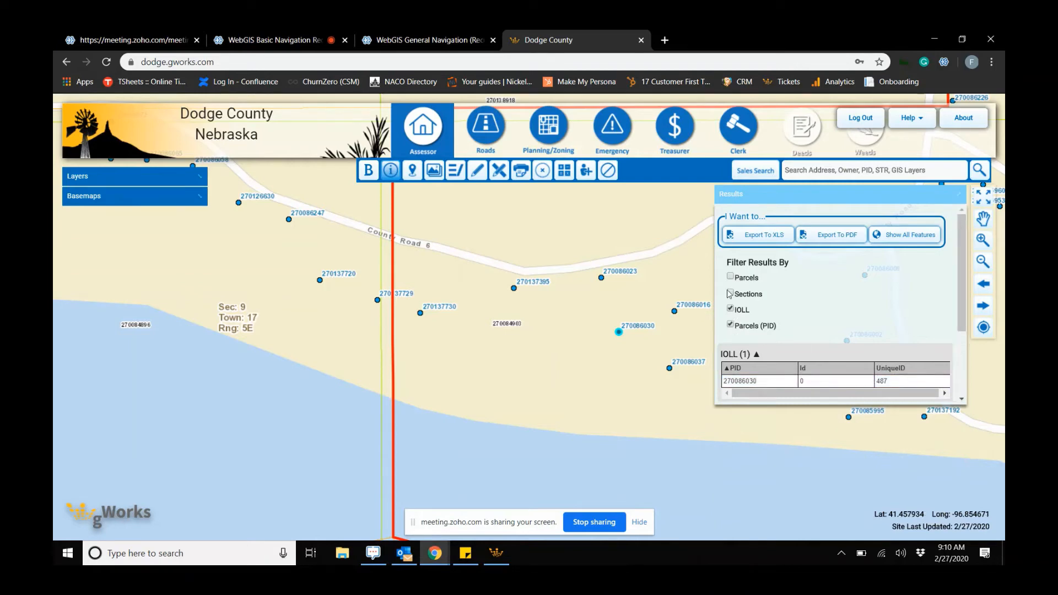
pyautogui.click(730, 293)
pyautogui.click(730, 277)
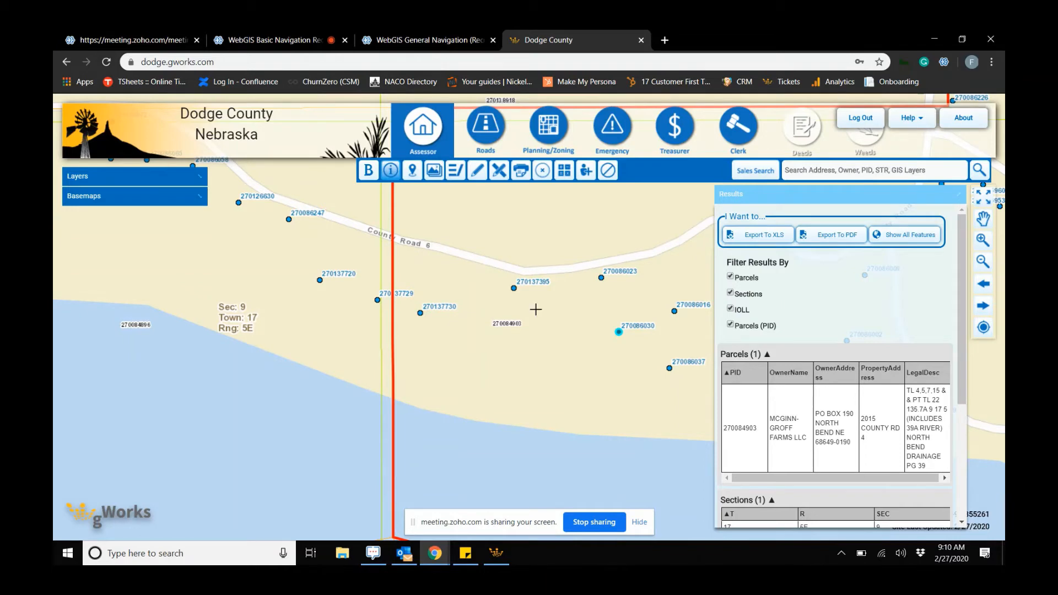
# - Clear the identify results and zoom out over the surrounding sections
pyautogui.scroll(-2, 573, 254)
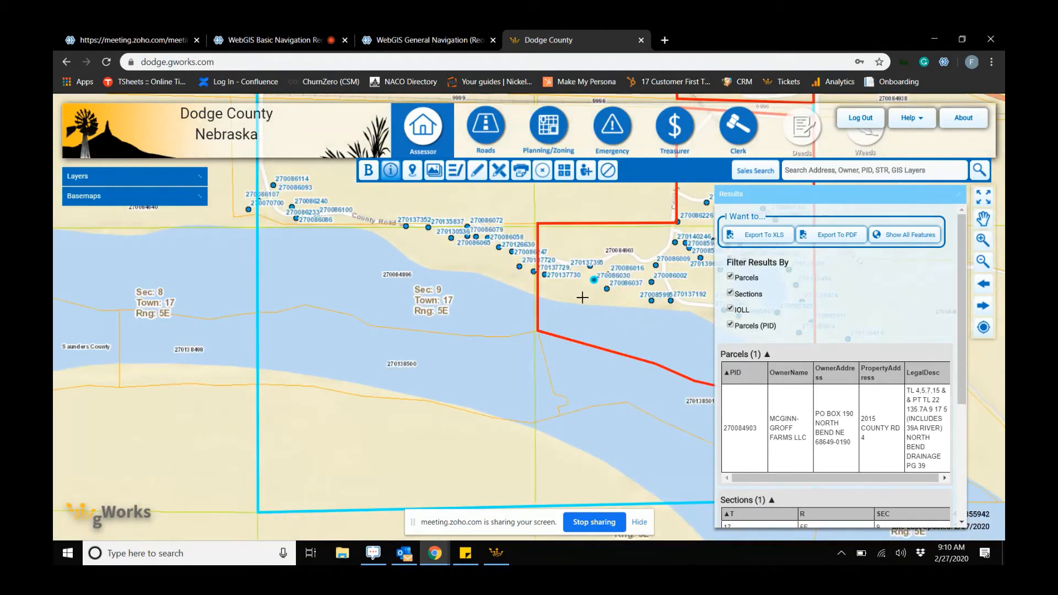
pyautogui.click(608, 170)
pyautogui.scroll(-2, 570, 230)
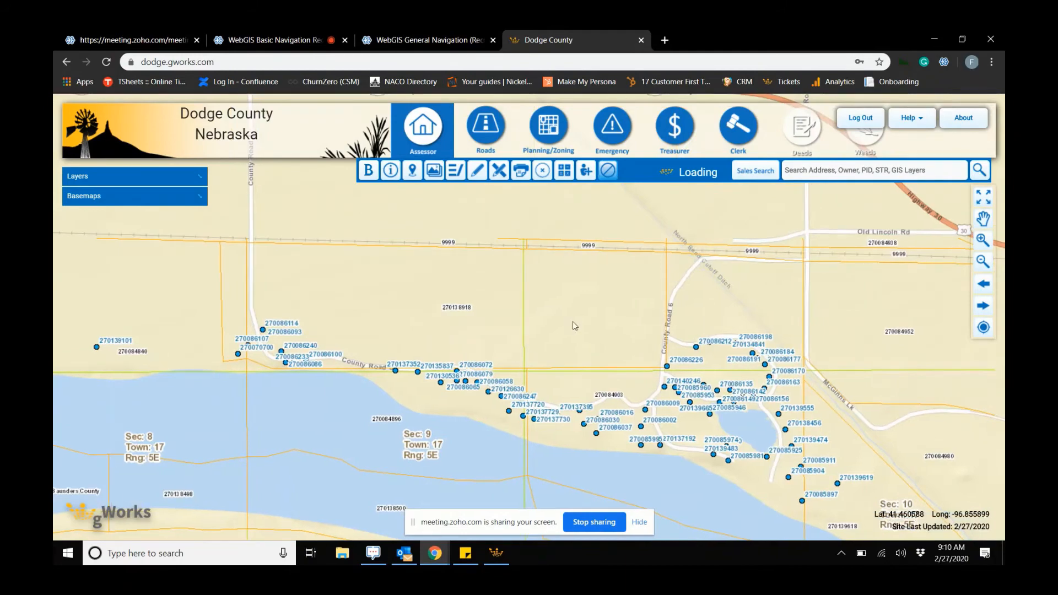
pyautogui.scroll(-2, 601, 292)
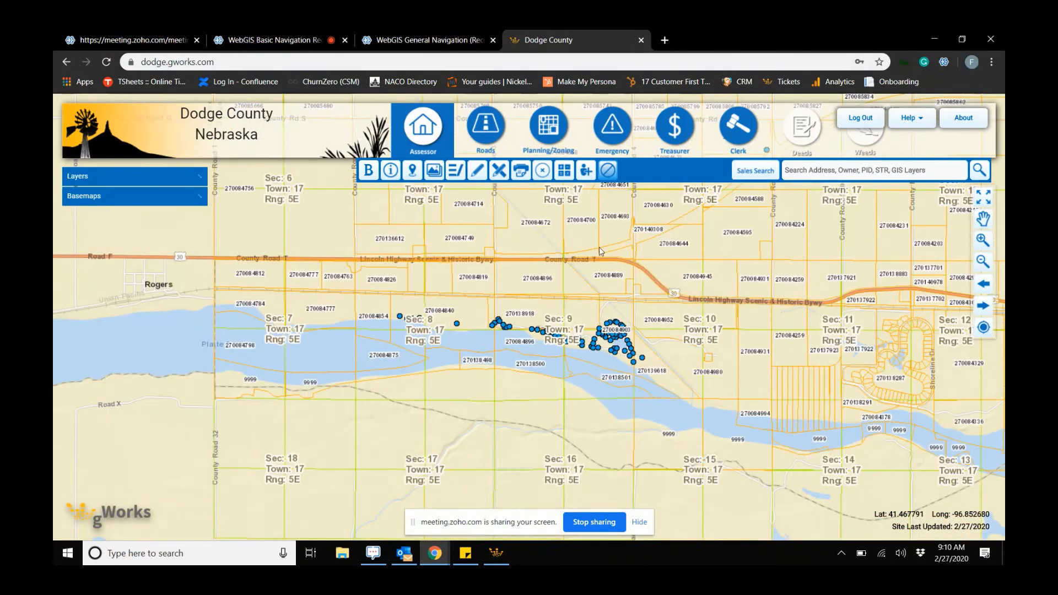
# - Draw a 98-acre circle measurement centred near parcel 270084672 in section 4 with the Measure tool
pyautogui.moveTo(583, 235); pyautogui.dragTo(568, 342)
pyautogui.scroll(3, 532, 339)
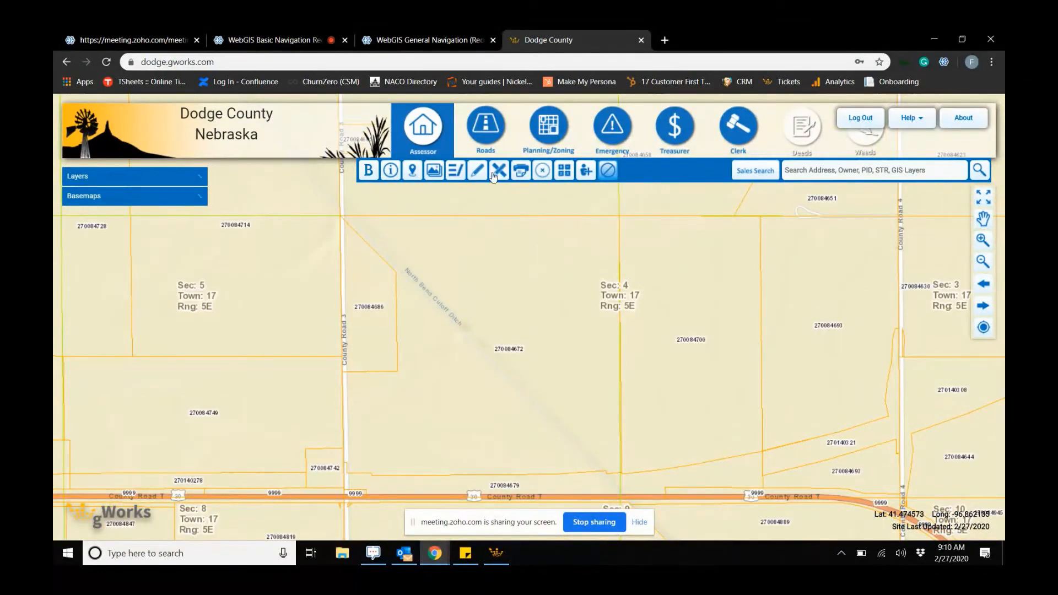
pyautogui.click(499, 174)
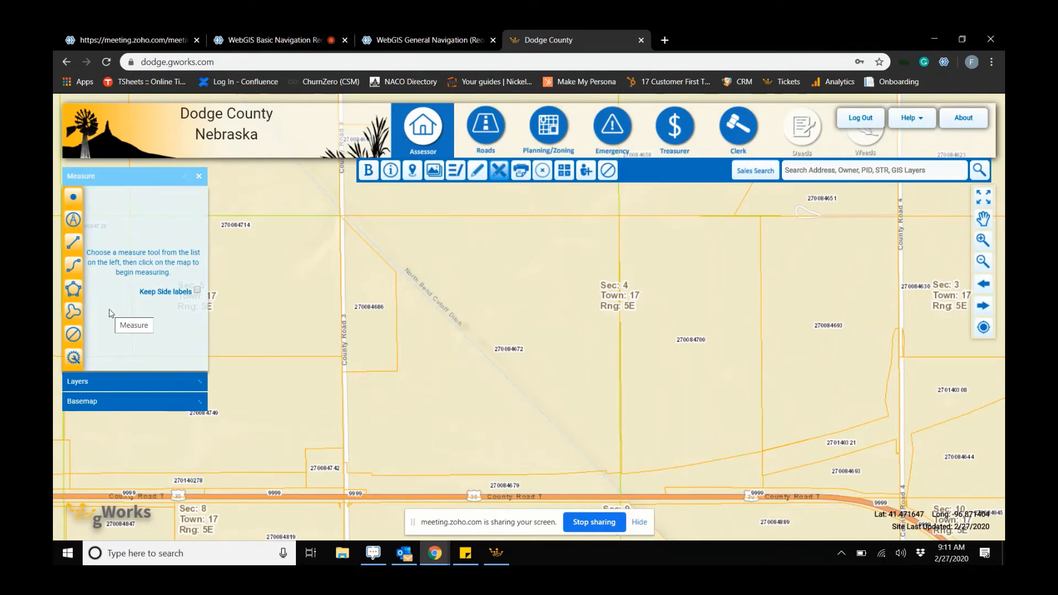
pyautogui.click(81, 219)
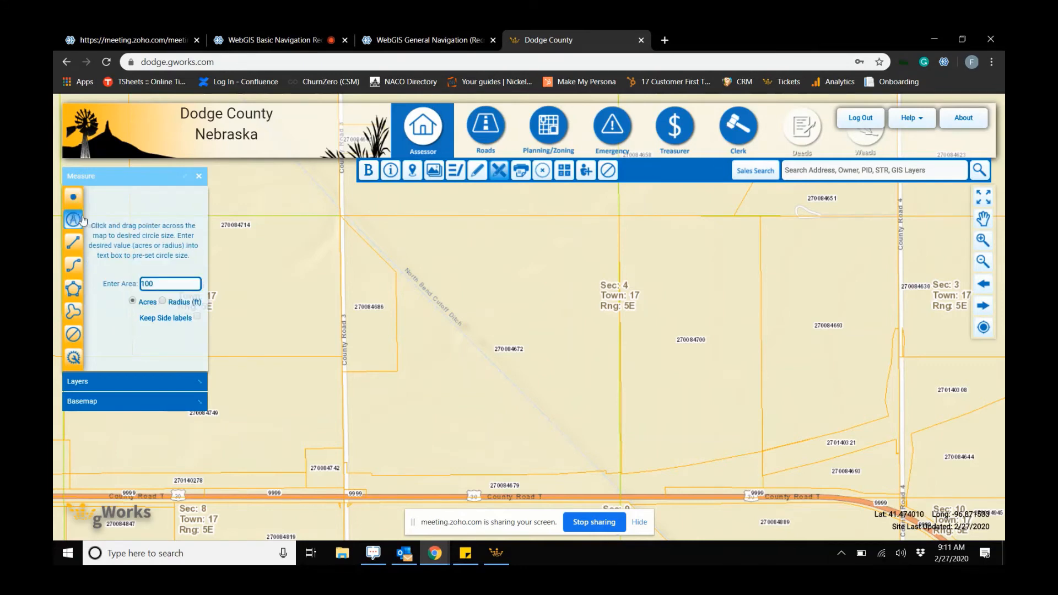
pyautogui.moveTo(156, 283); pyautogui.dragTo(139, 283)
pyautogui.write('98')
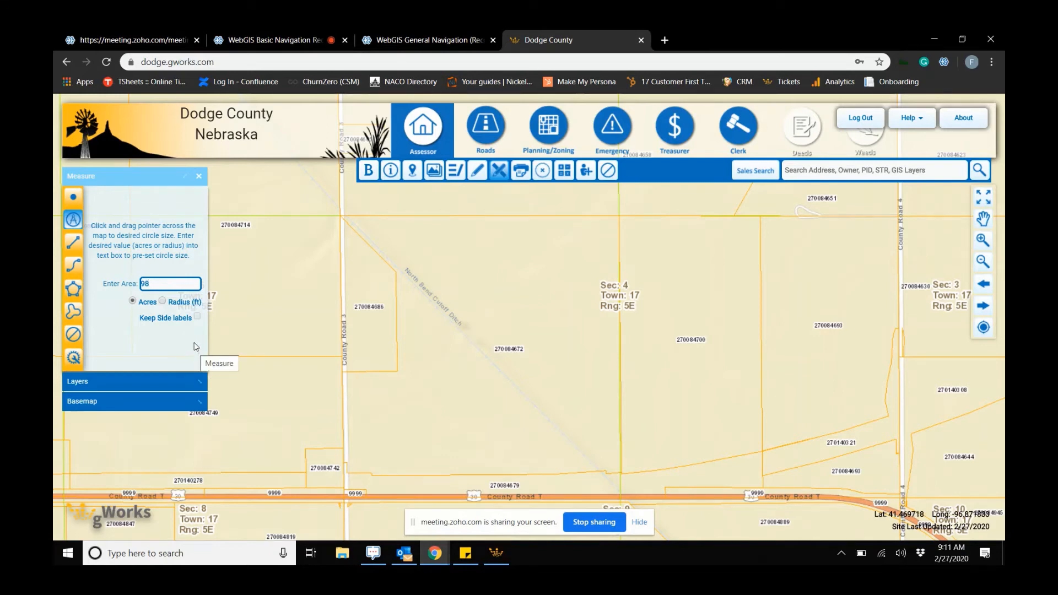
pyautogui.click(483, 338)
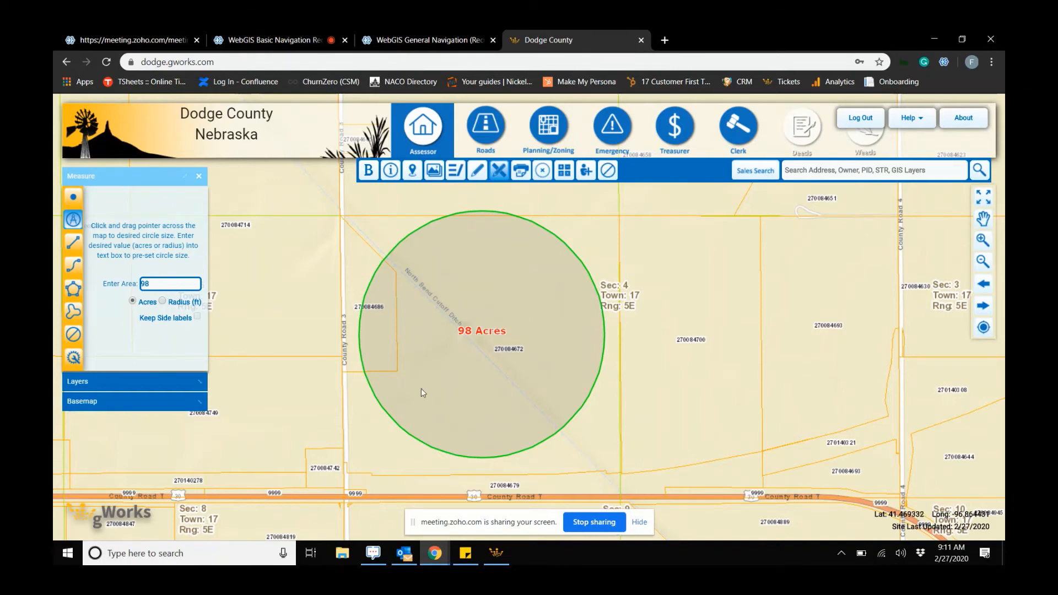
# - Clear the circle and measure a north–south line in feet across section 4, about 2,437 feet long
pyautogui.click(607, 172)
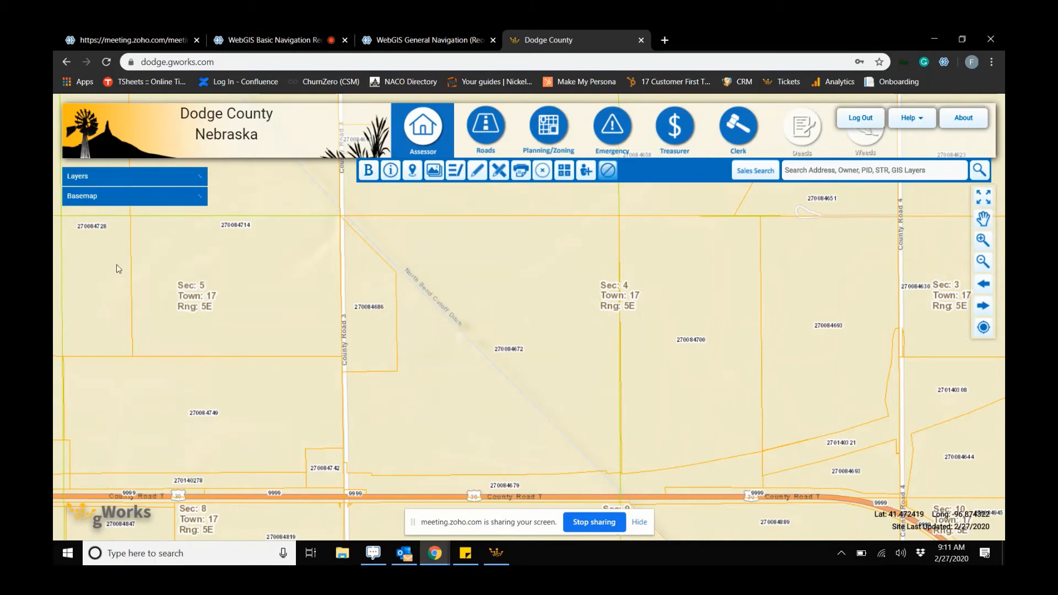
pyautogui.click(499, 170)
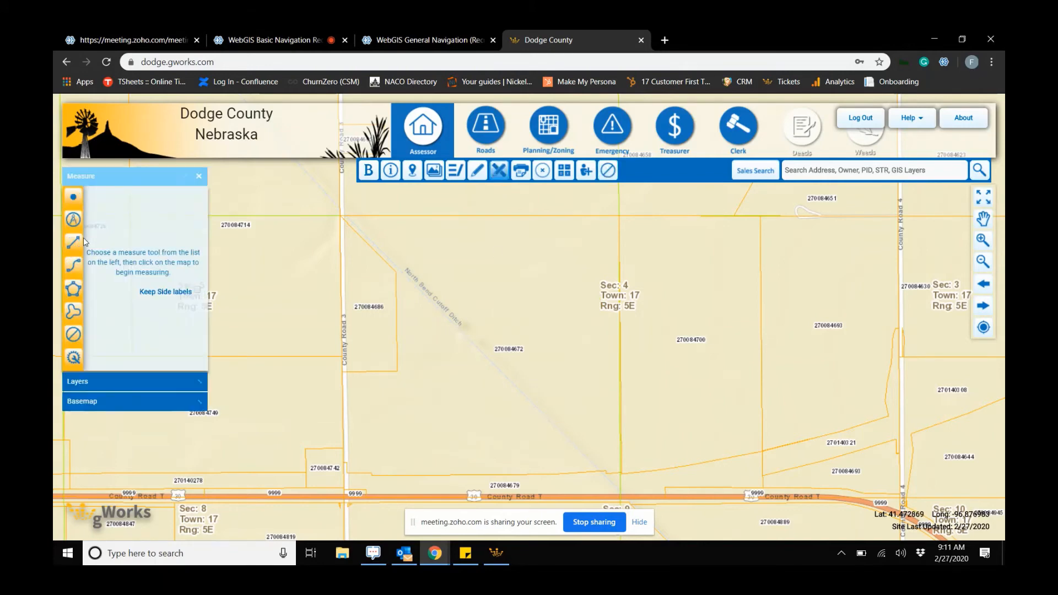
pyautogui.click(75, 246)
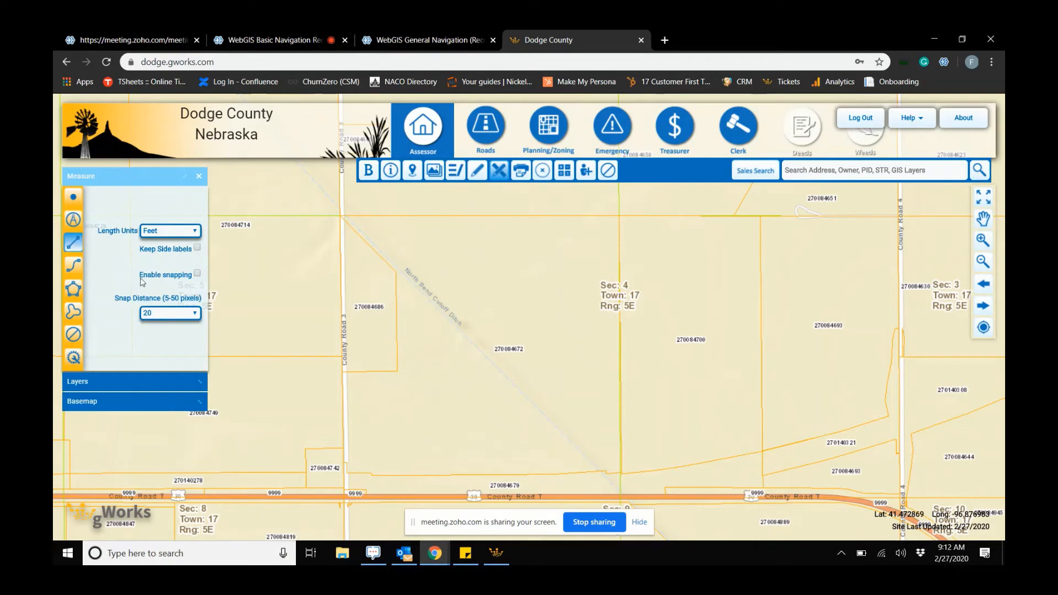
pyautogui.click(185, 234)
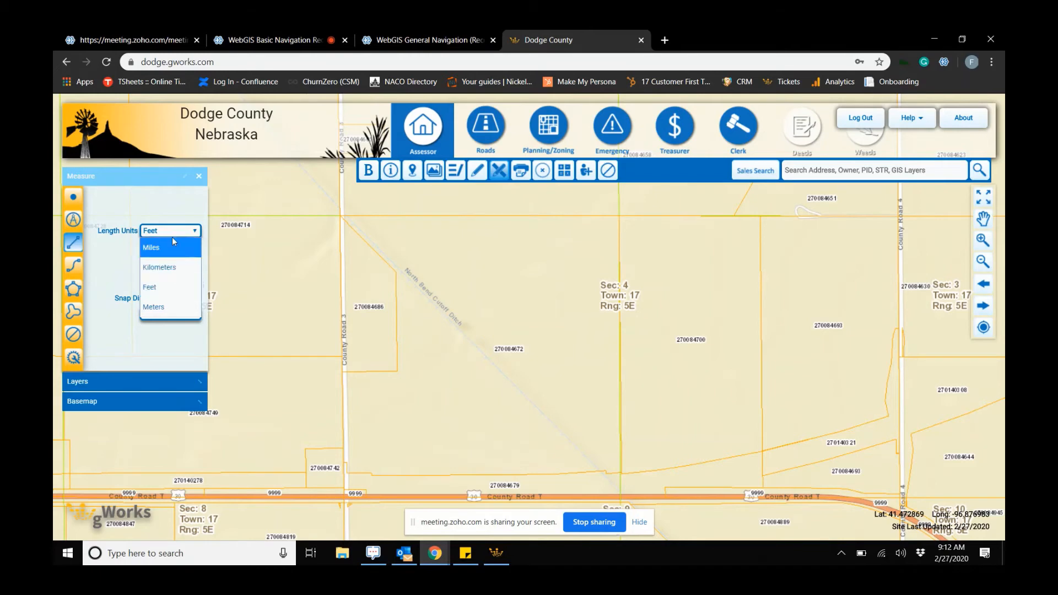
pyautogui.click(168, 286)
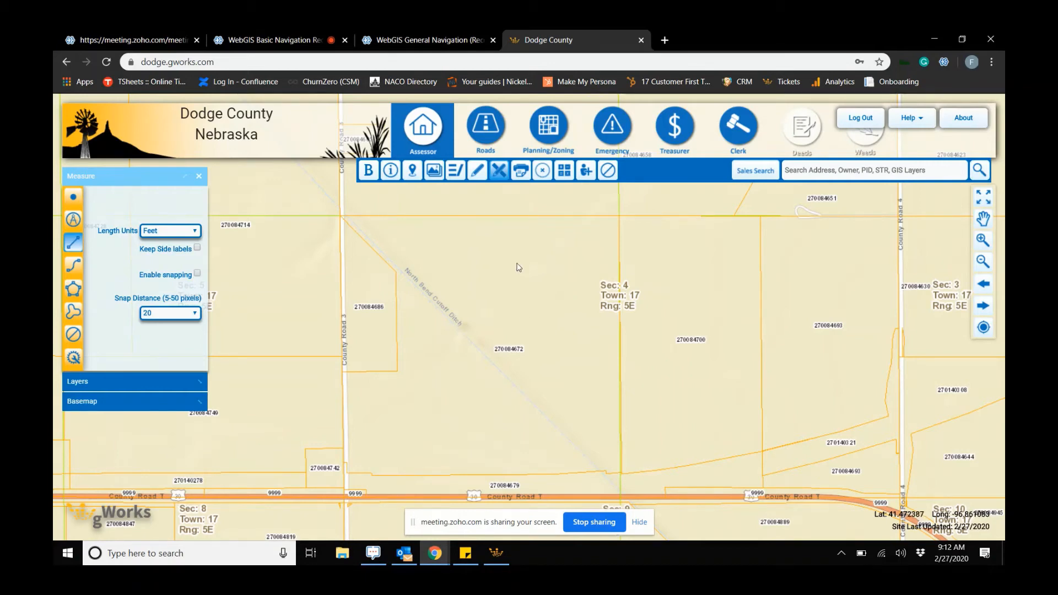
pyautogui.moveTo(493, 216); pyautogui.dragTo(493, 216)
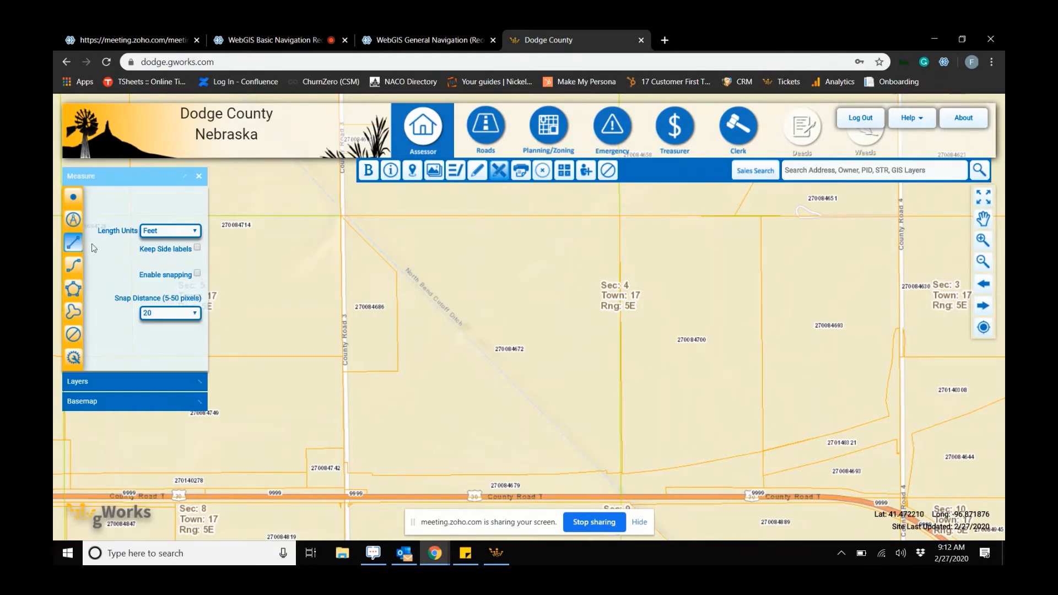
pyautogui.click(493, 216)
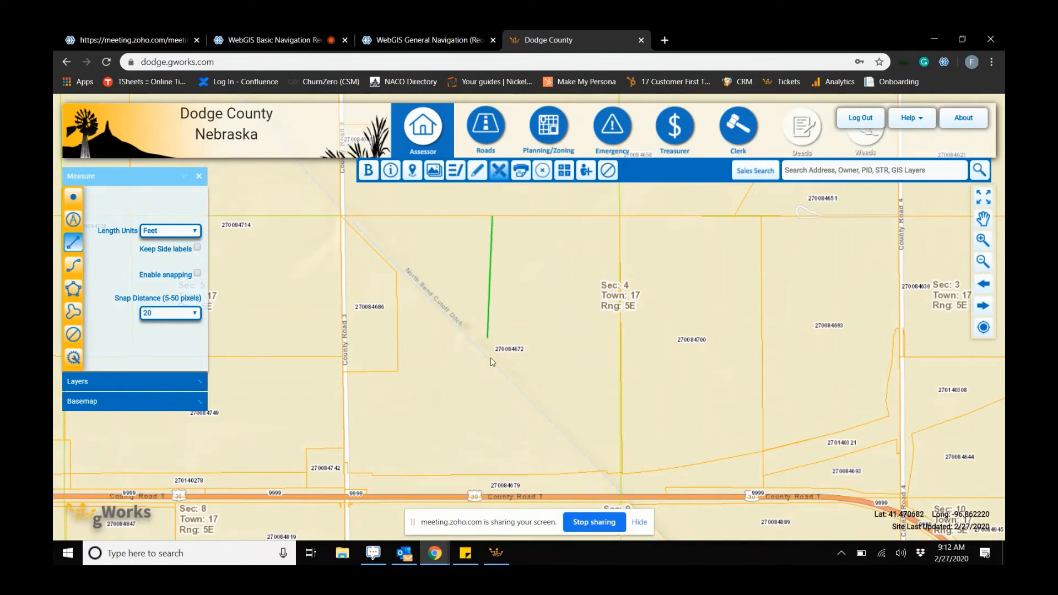
pyautogui.click(493, 475)
pyautogui.doubleClick(492, 220)
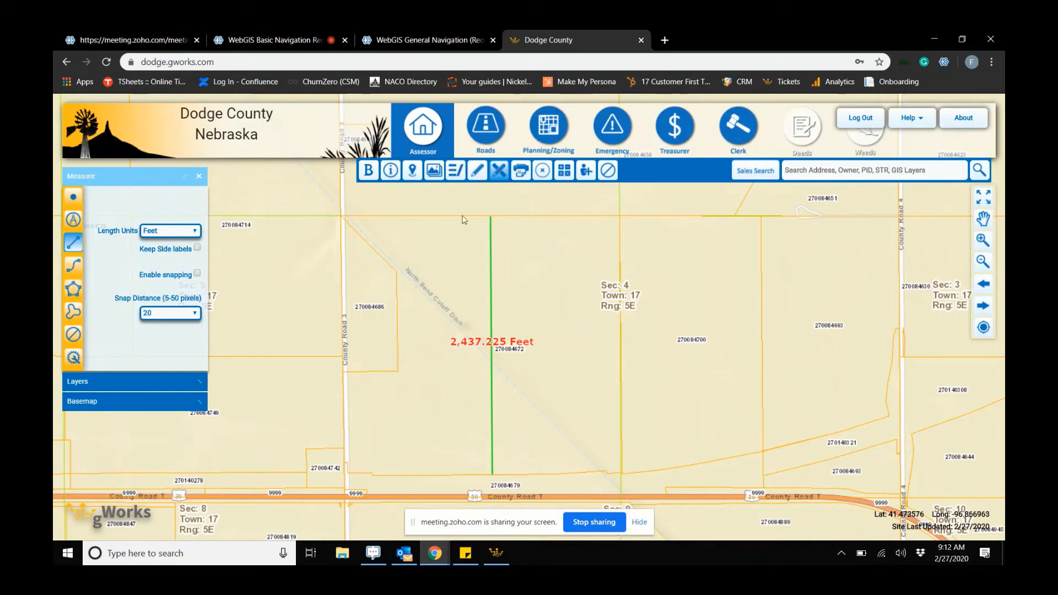
# - Clear the line measurement and switch to the polygon area measurement tool
pyautogui.click(607, 171)
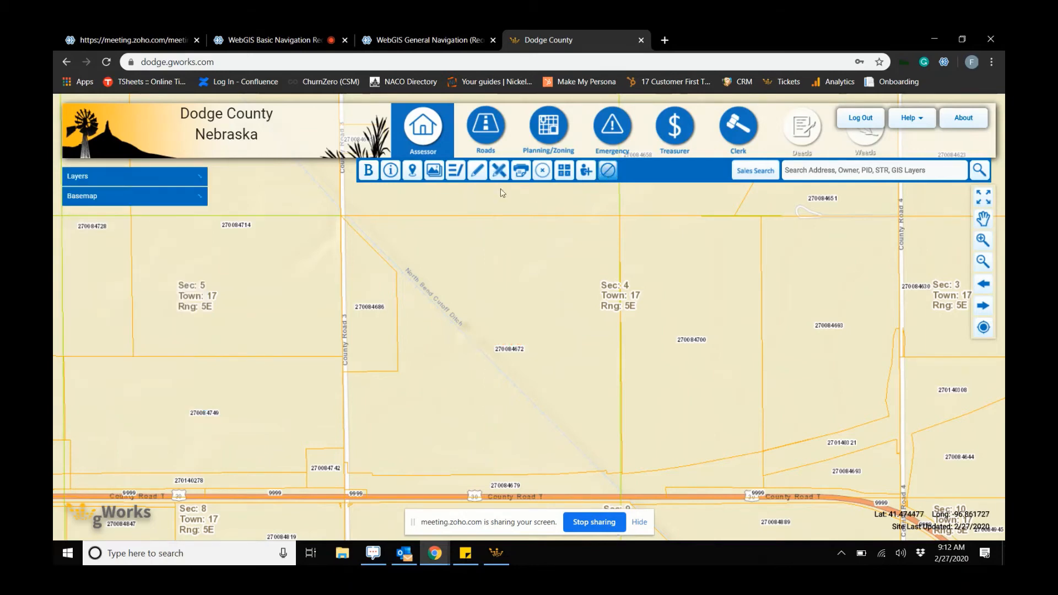
pyautogui.click(499, 171)
pyautogui.click(74, 288)
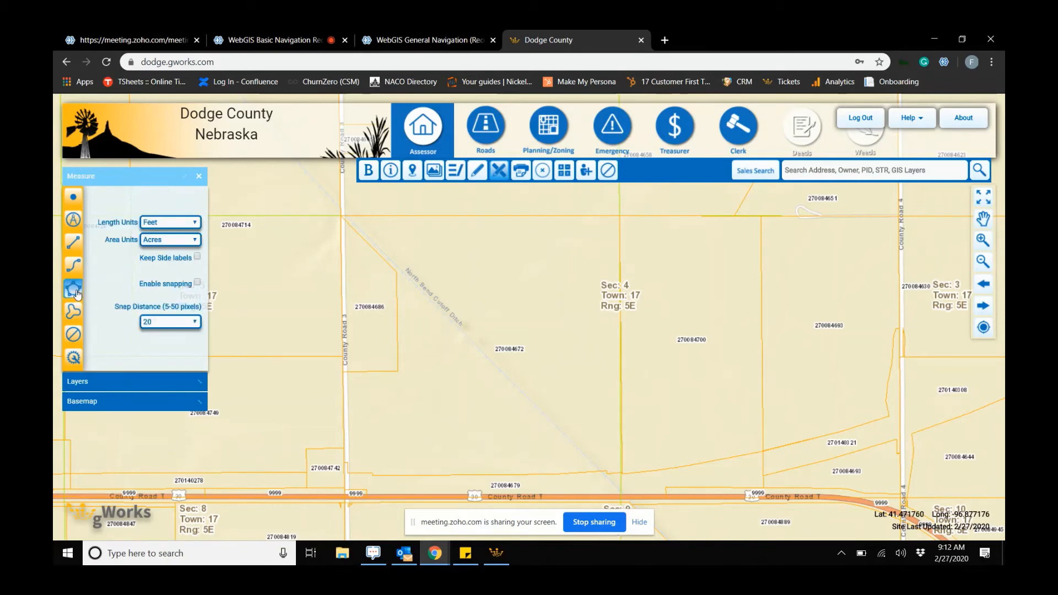
pyautogui.click(495, 475)
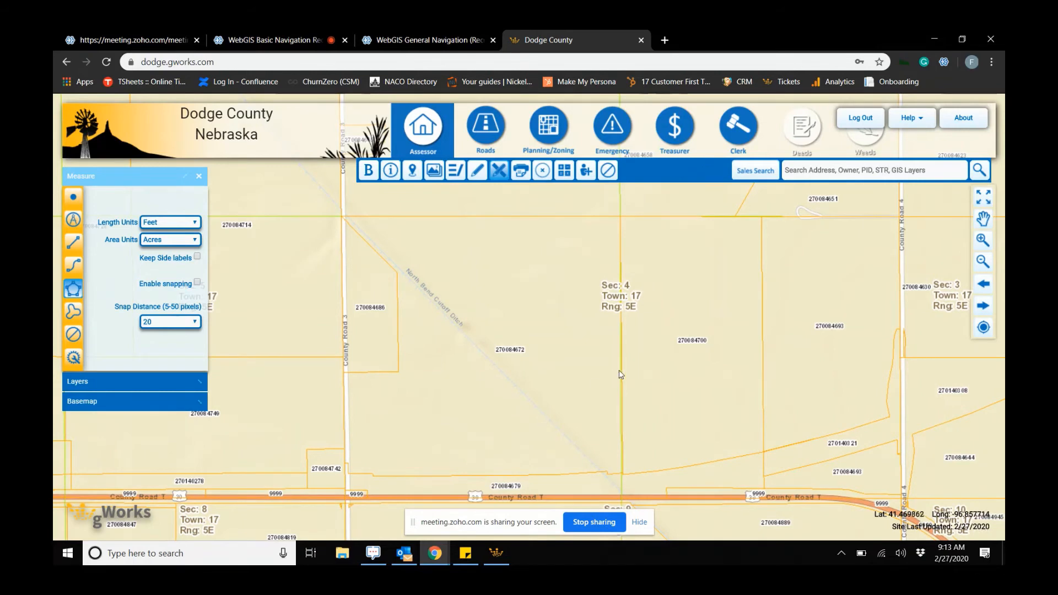
pyautogui.click(488, 475)
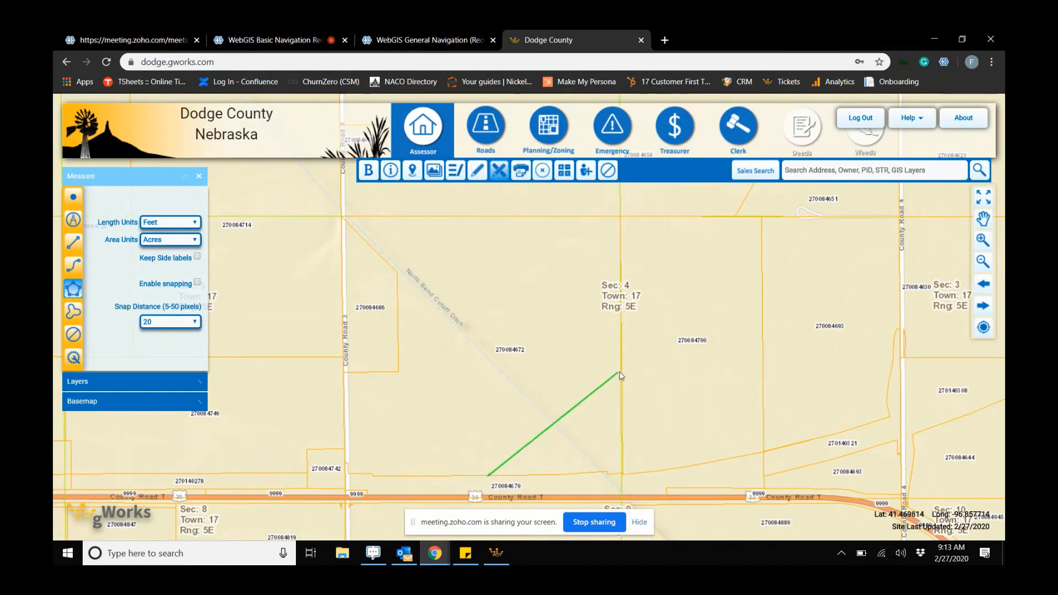
pyautogui.click(622, 369)
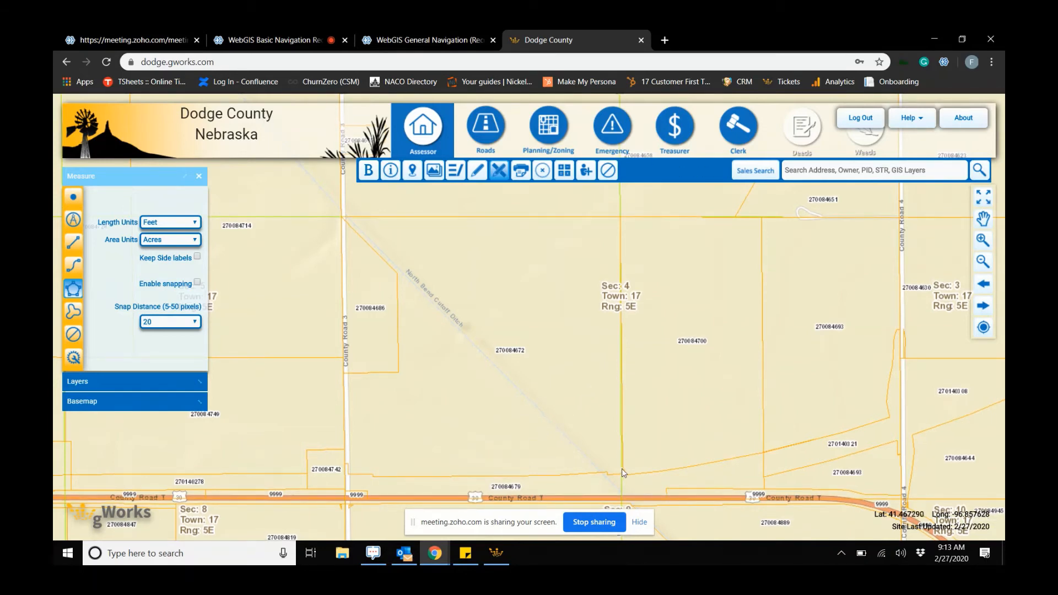
pyautogui.click(622, 376)
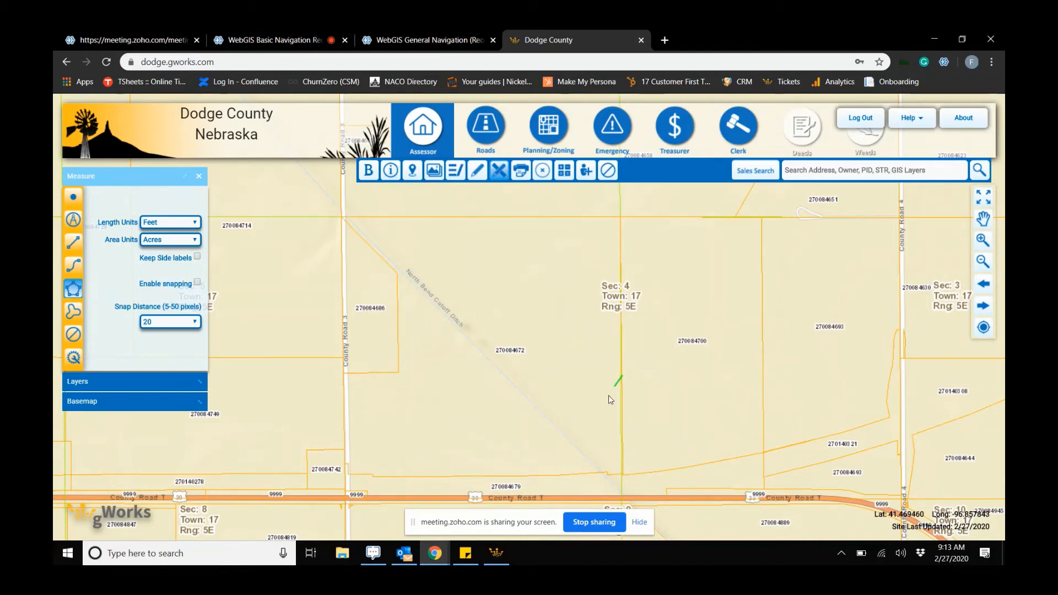
pyautogui.click(499, 475)
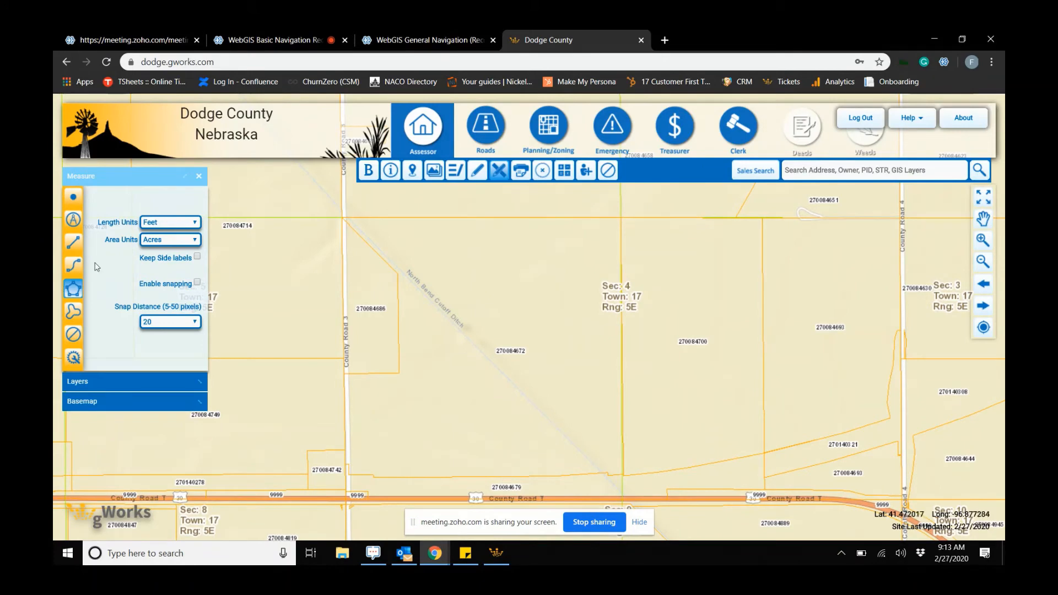
pyautogui.click(74, 288)
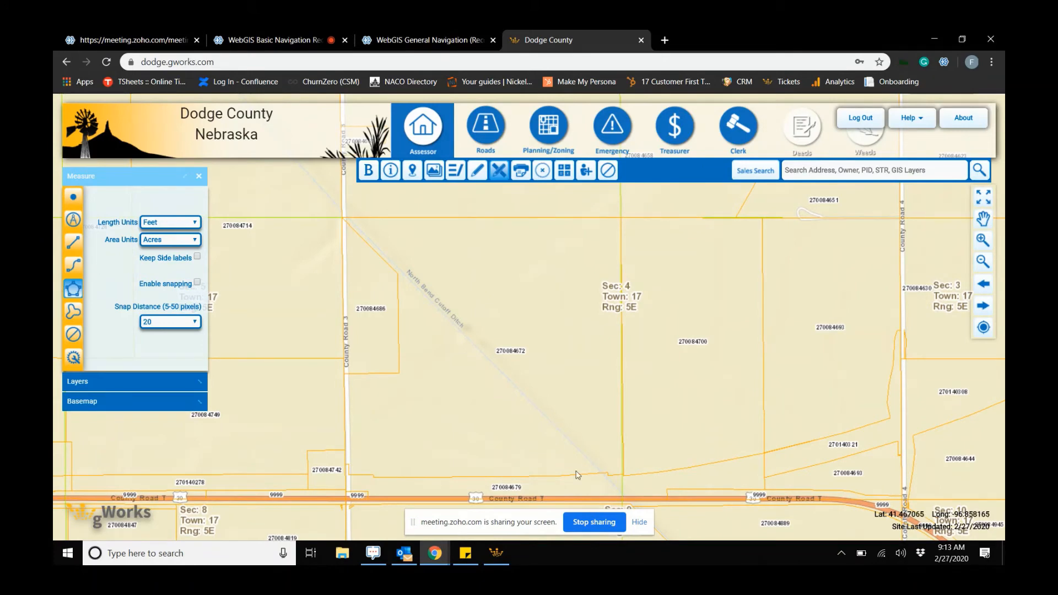
pyautogui.click(518, 481)
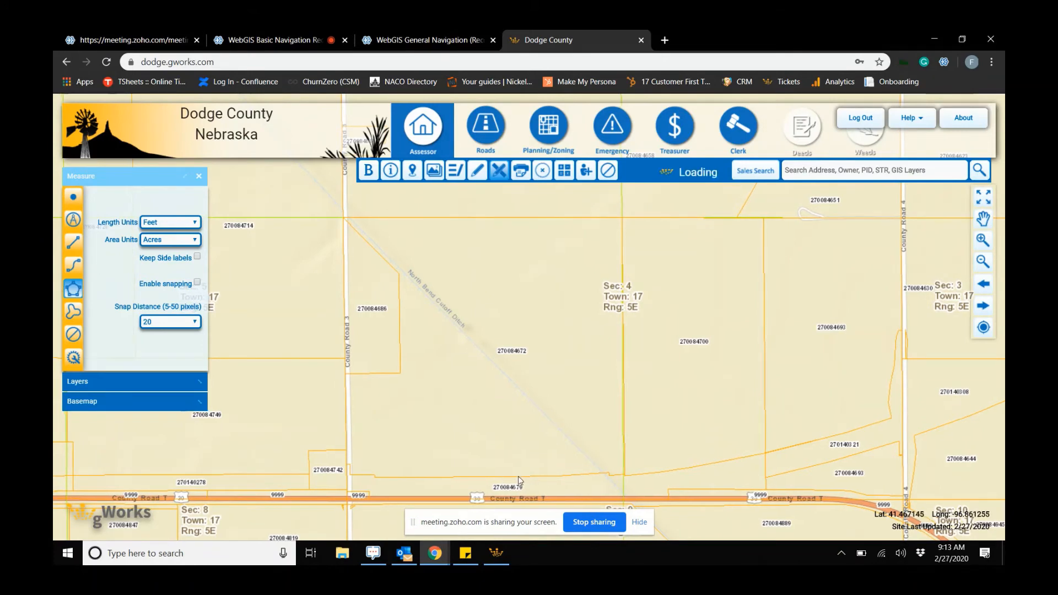
pyautogui.click(623, 380)
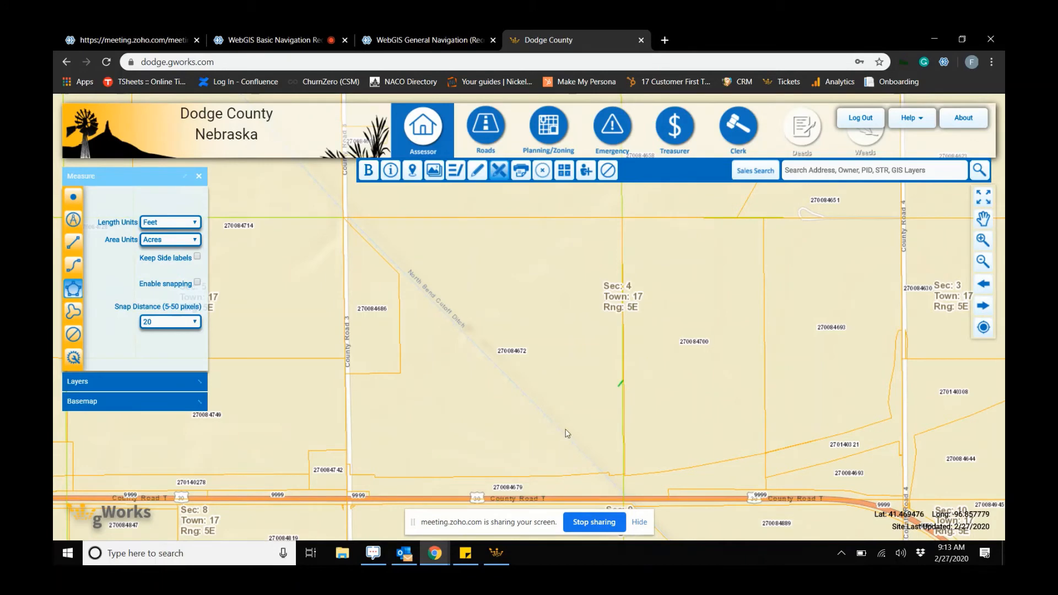
pyautogui.click(503, 477)
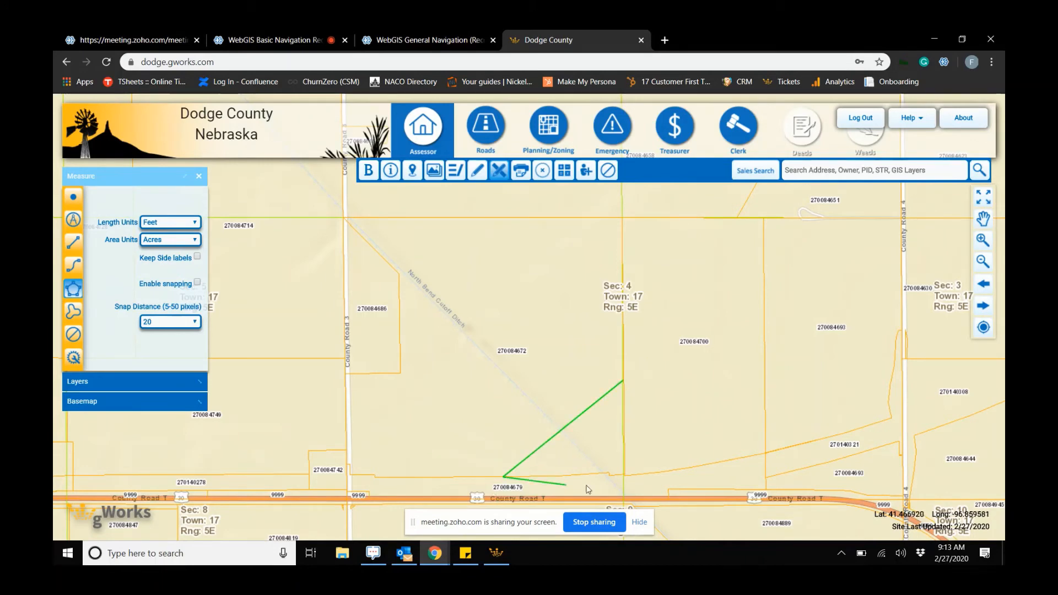
pyautogui.doubleClick(623, 474)
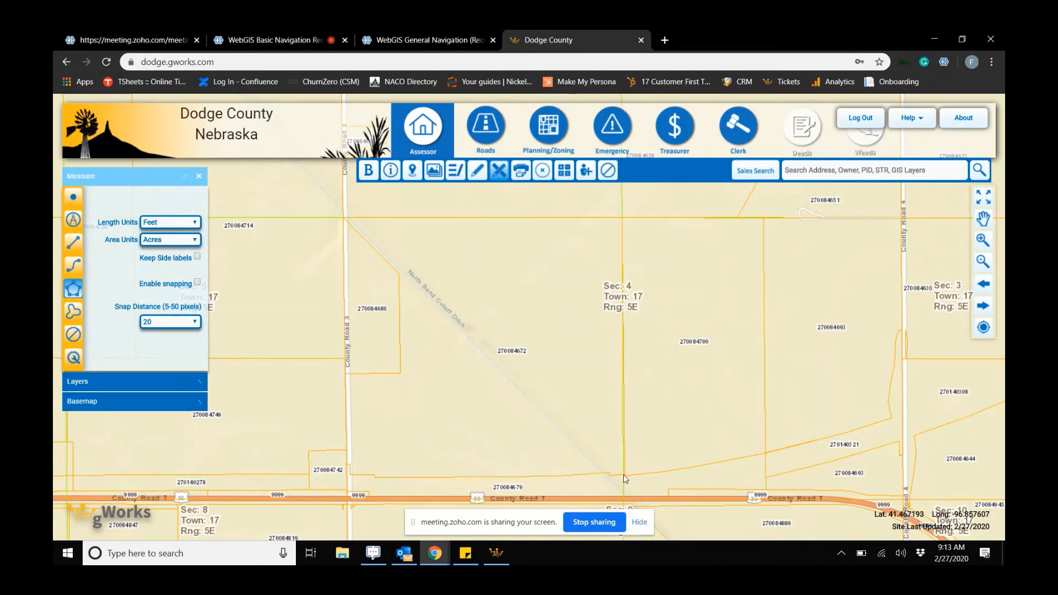
# - Measure a triangular area of about 8.3 acres between the section line and County Road T
pyautogui.click(623, 474)
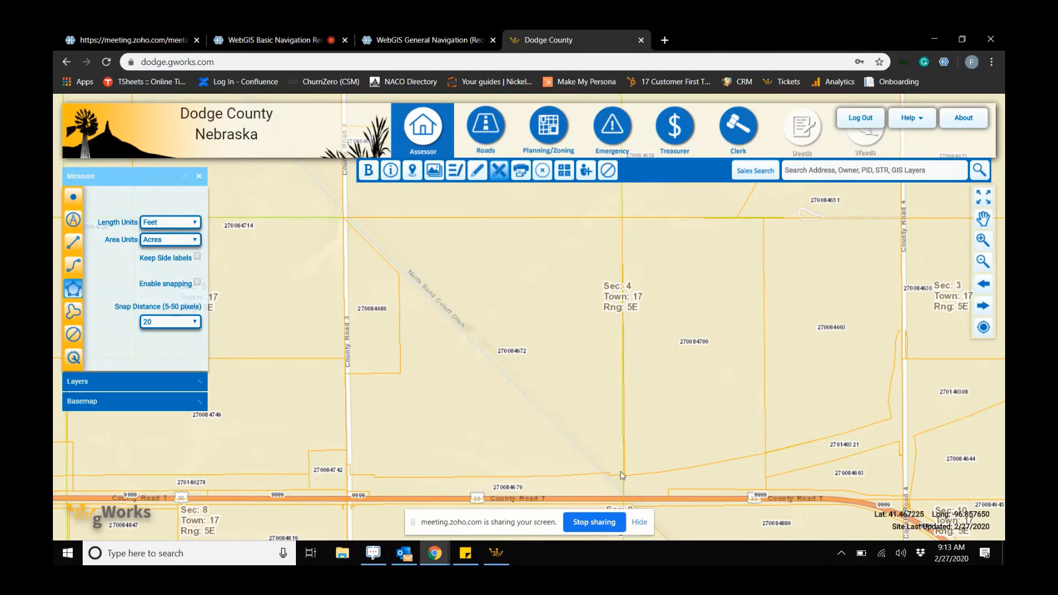
pyautogui.click(504, 475)
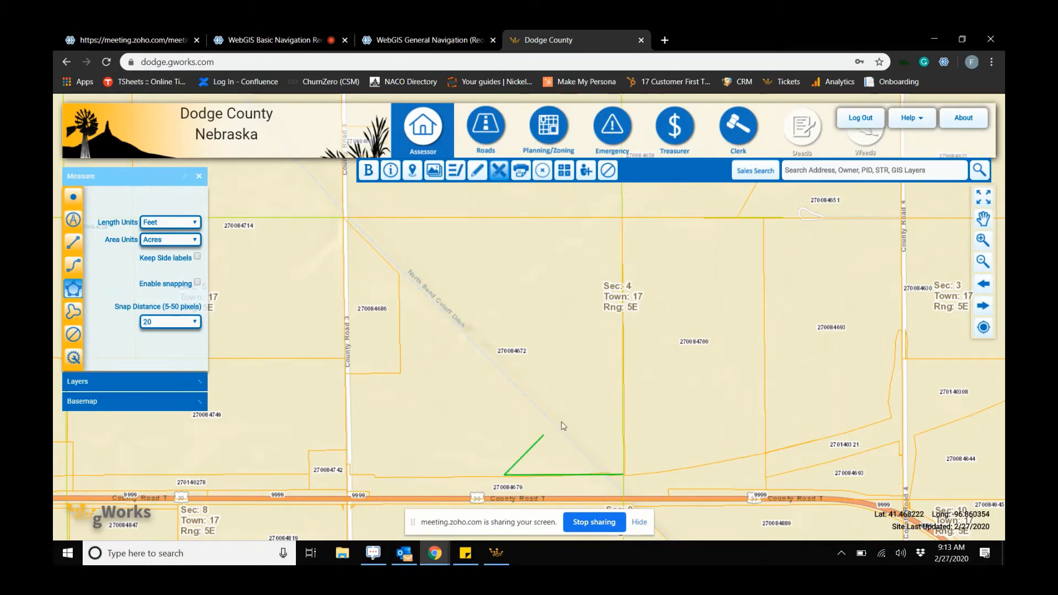
pyautogui.doubleClick(622, 407)
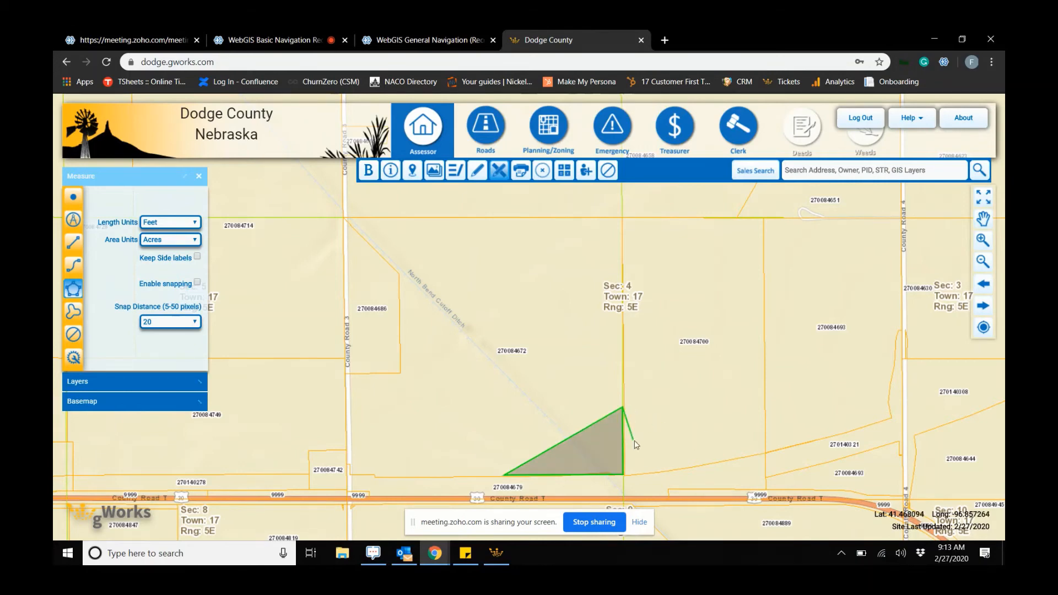
pyautogui.doubleClick(623, 409)
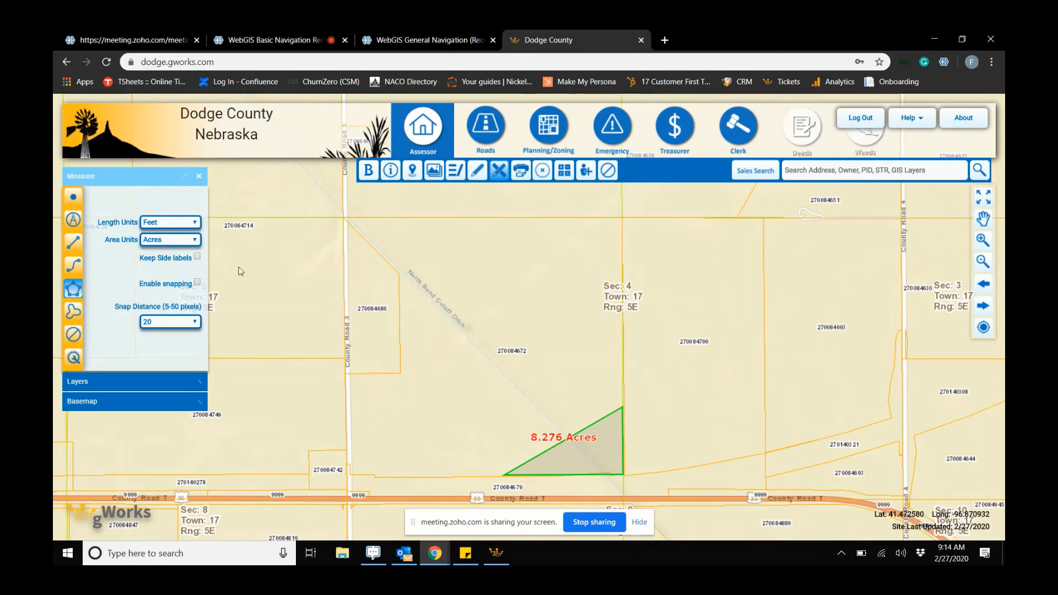
# - Edit the triangle measurement, dragging two corners outward to enlarge it to about 16.8 acres
pyautogui.click(75, 312)
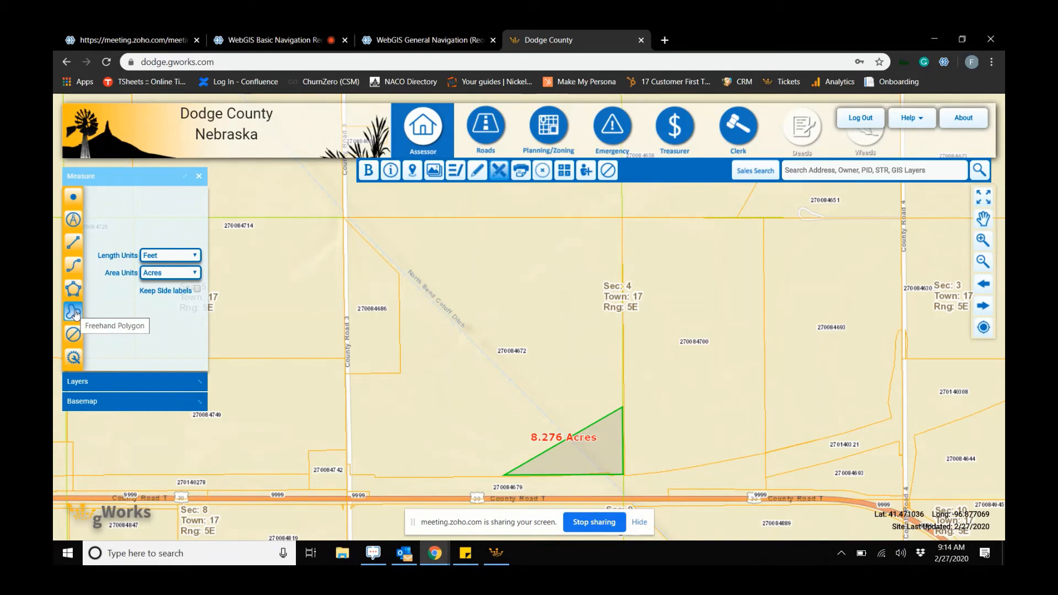
pyautogui.click(76, 314)
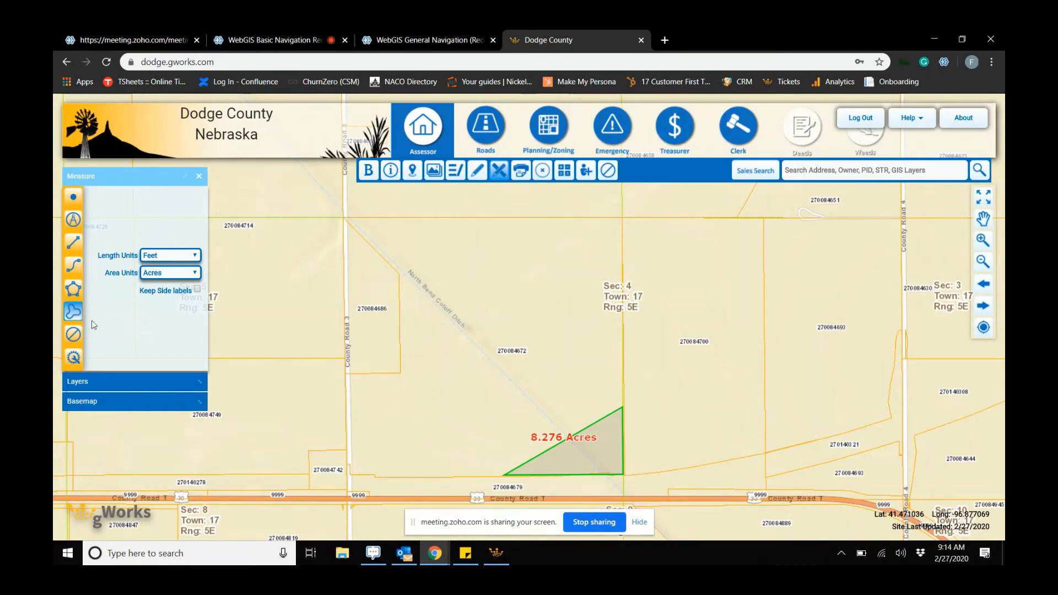
pyautogui.click(74, 359)
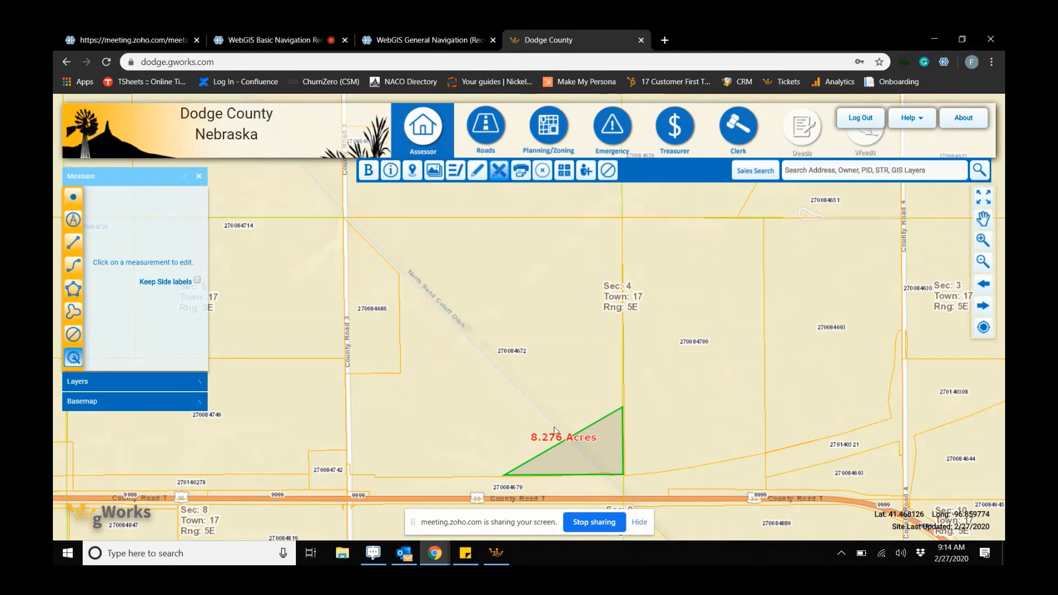
pyautogui.moveTo(616, 463); pyautogui.dragTo(614, 463)
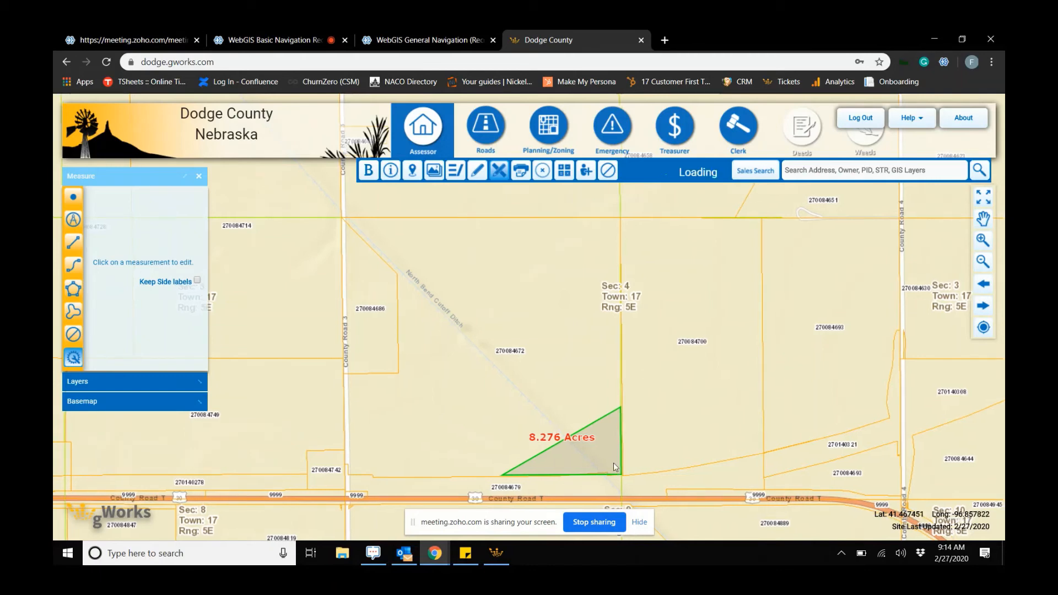
pyautogui.click(615, 468)
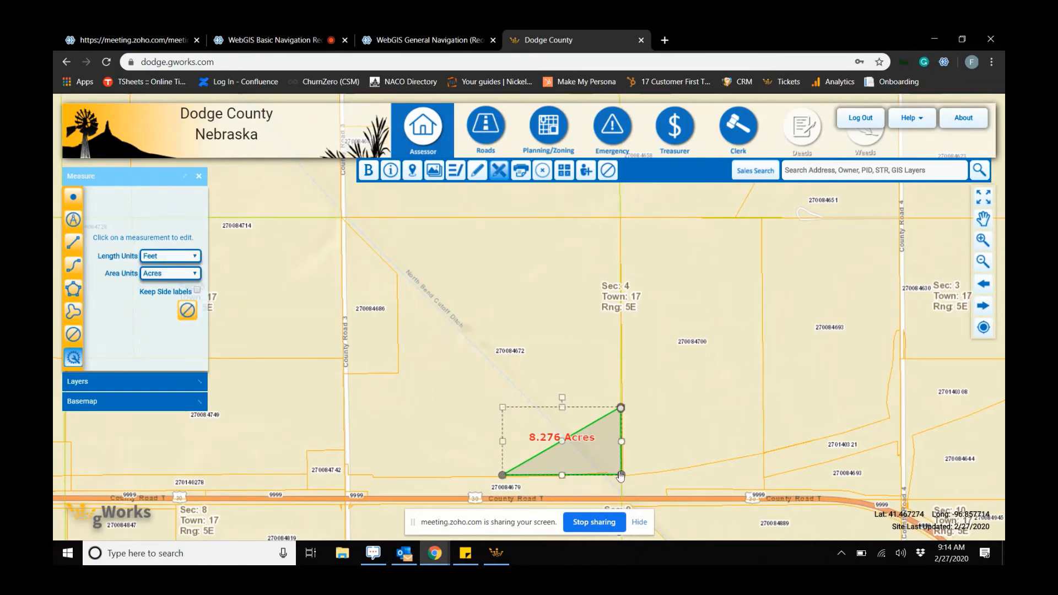
pyautogui.moveTo(620, 475); pyautogui.dragTo(658, 494)
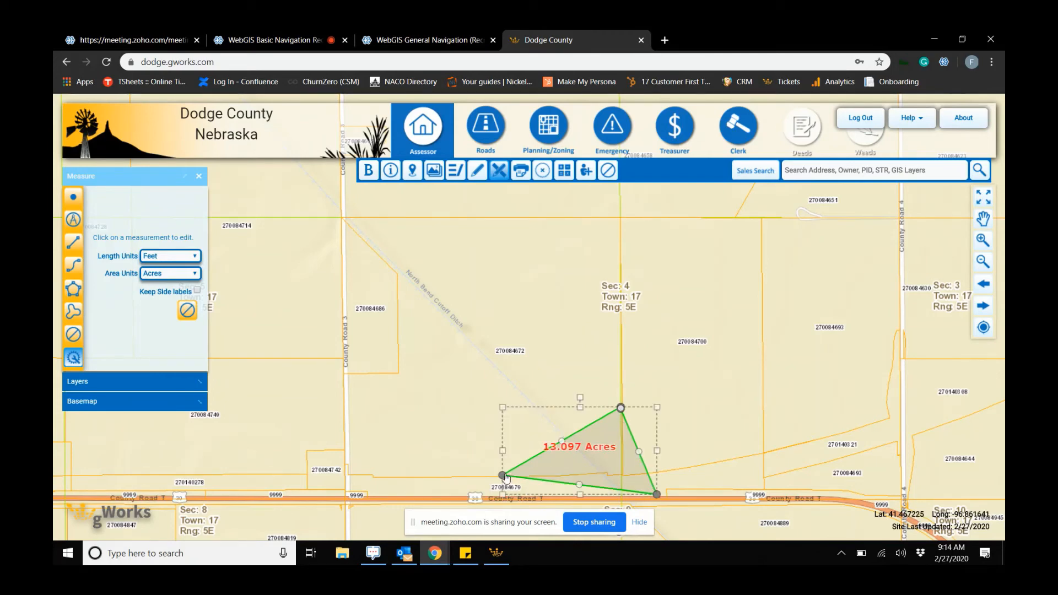
pyautogui.moveTo(503, 475); pyautogui.dragTo(460, 472)
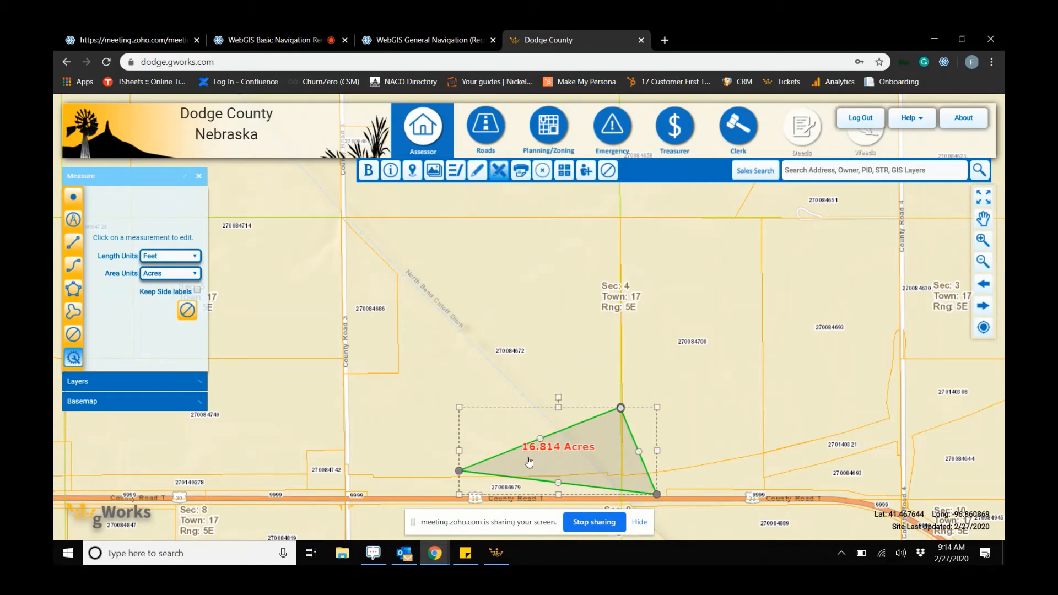
# - Clear the area measurement and open the drawing tools
pyautogui.click(608, 172)
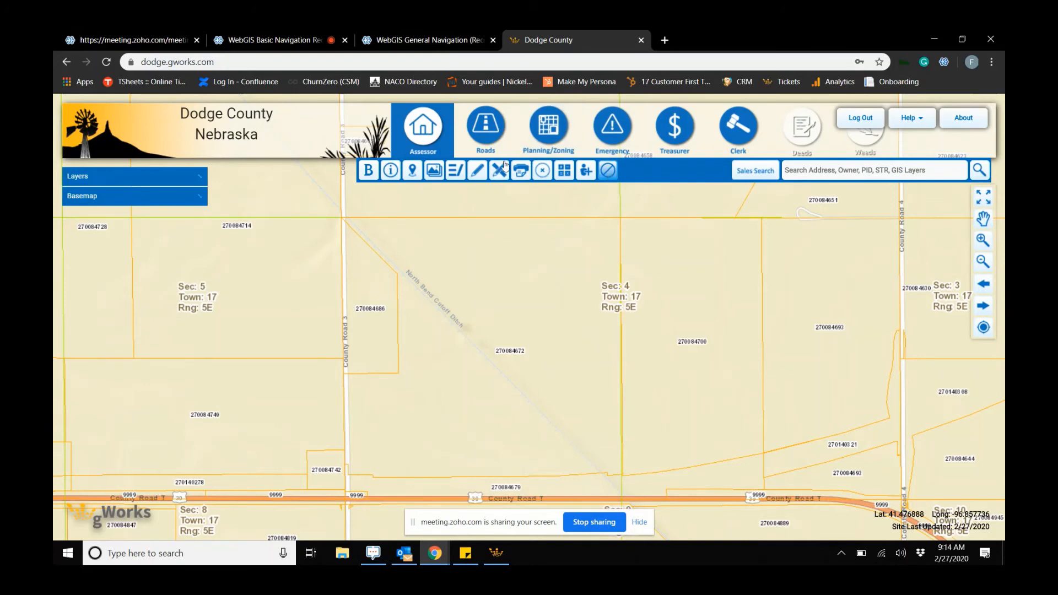
pyautogui.click(477, 173)
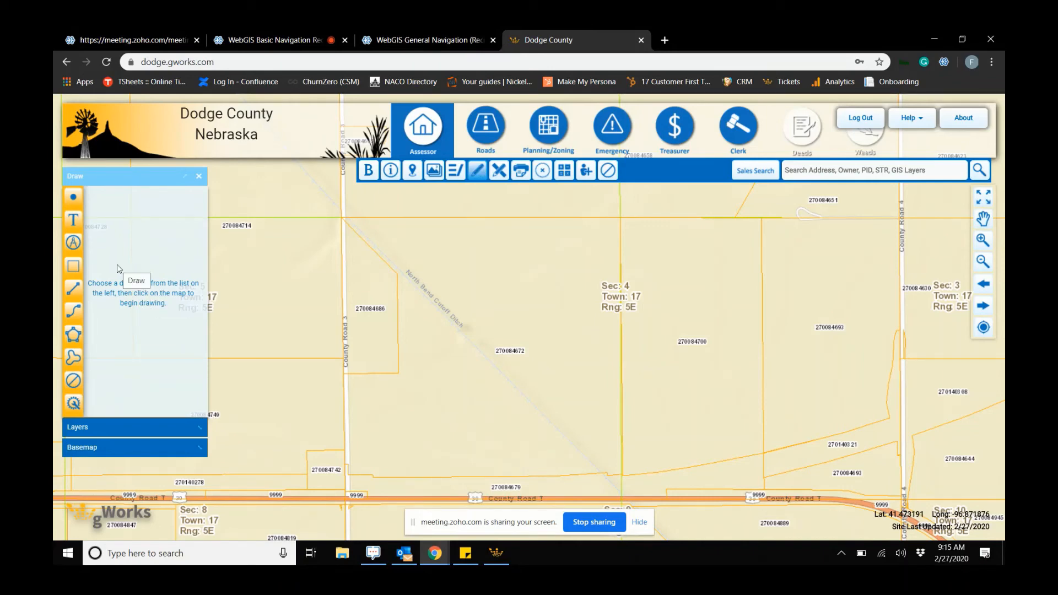
# - Place a point with green line and fill colours near the canal ditch in section 4
pyautogui.click(74, 199)
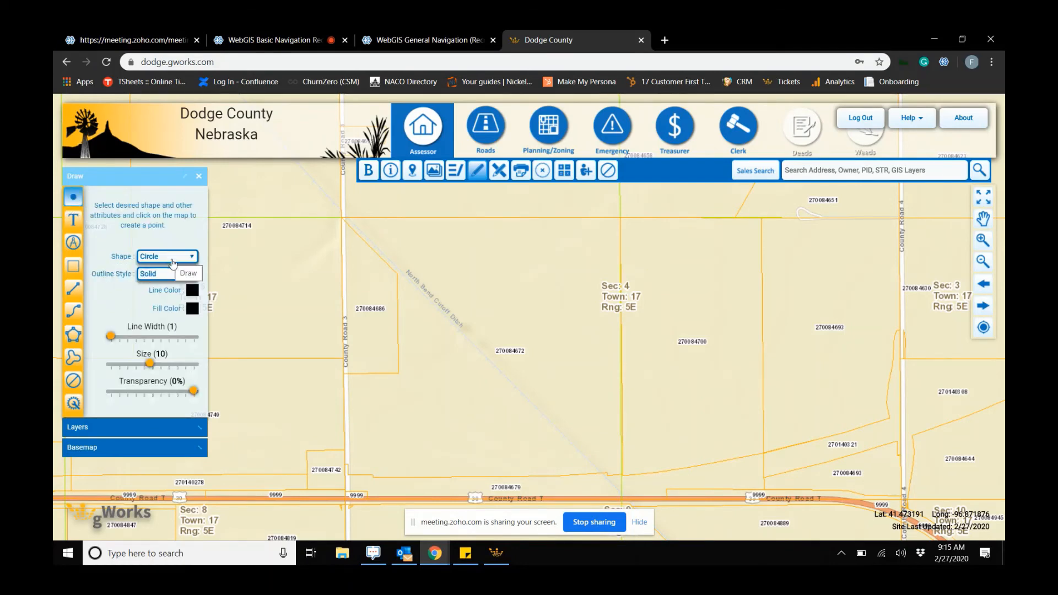
pyautogui.click(193, 290)
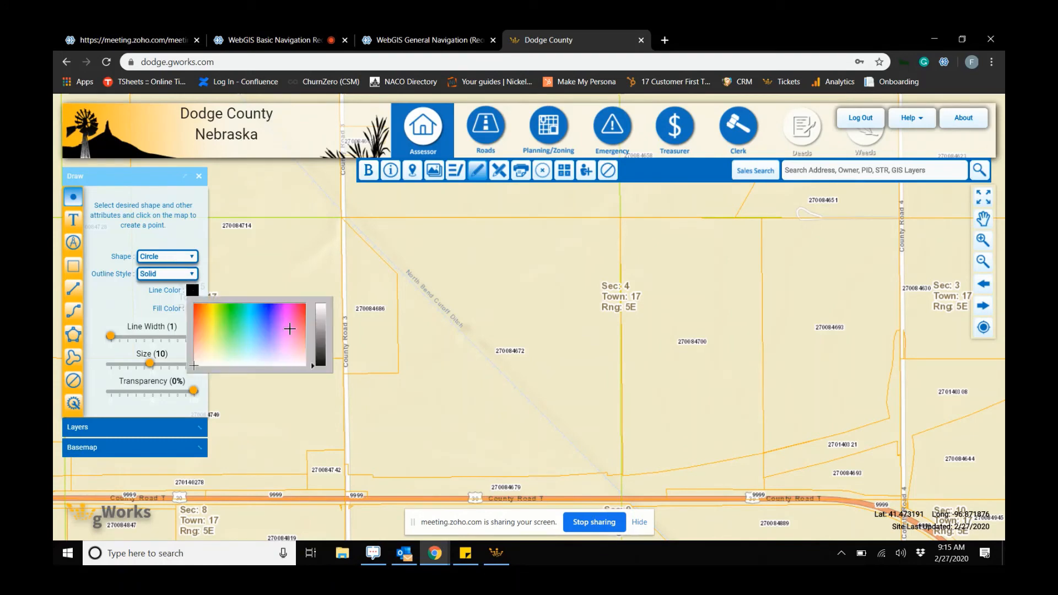
pyautogui.click(236, 310)
pyautogui.click(155, 310)
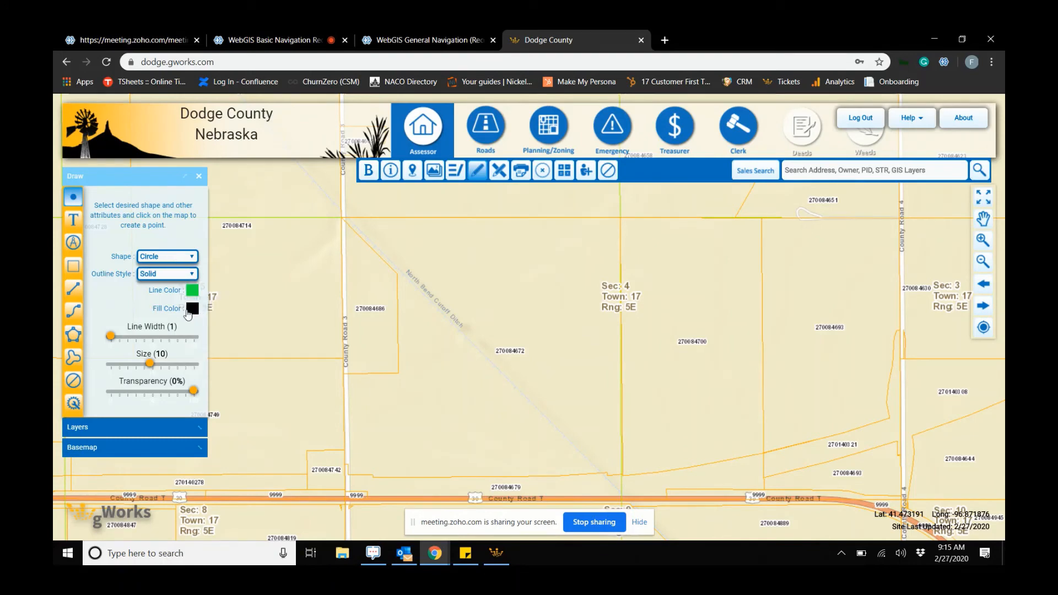
pyautogui.click(188, 310)
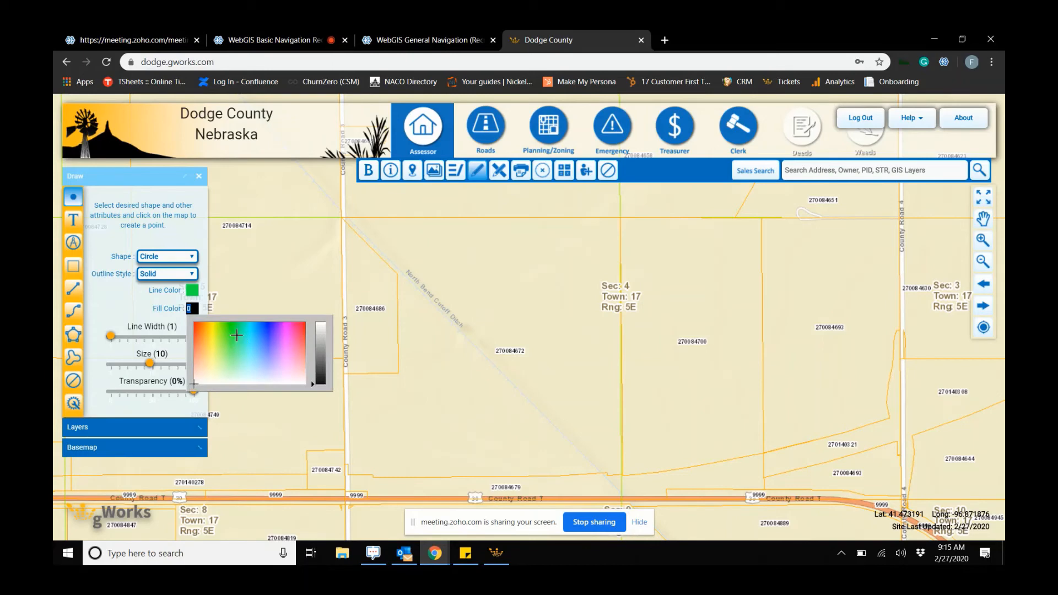
pyautogui.click(233, 331)
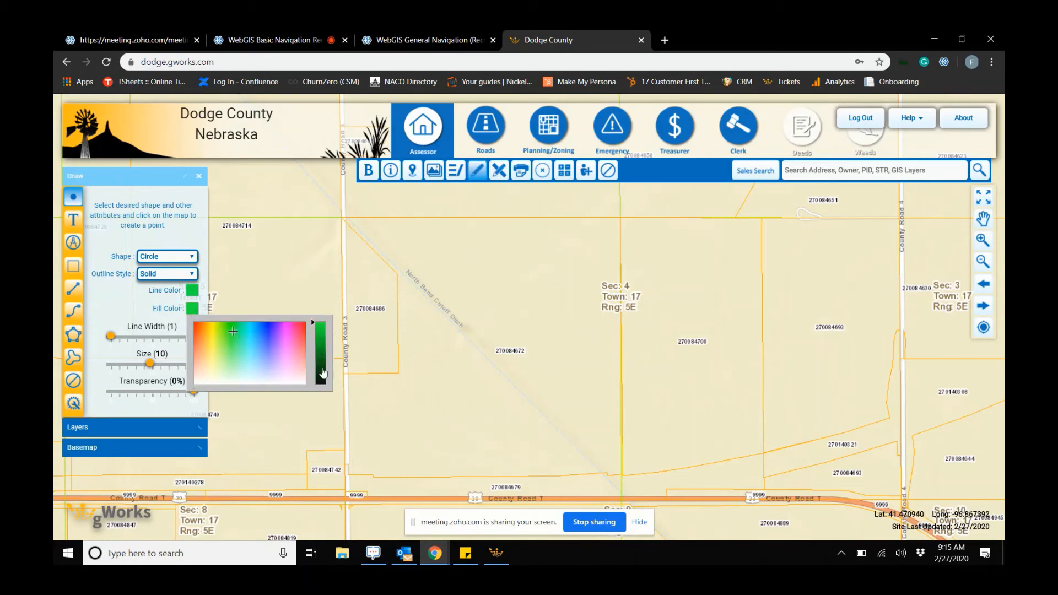
pyautogui.click(424, 318)
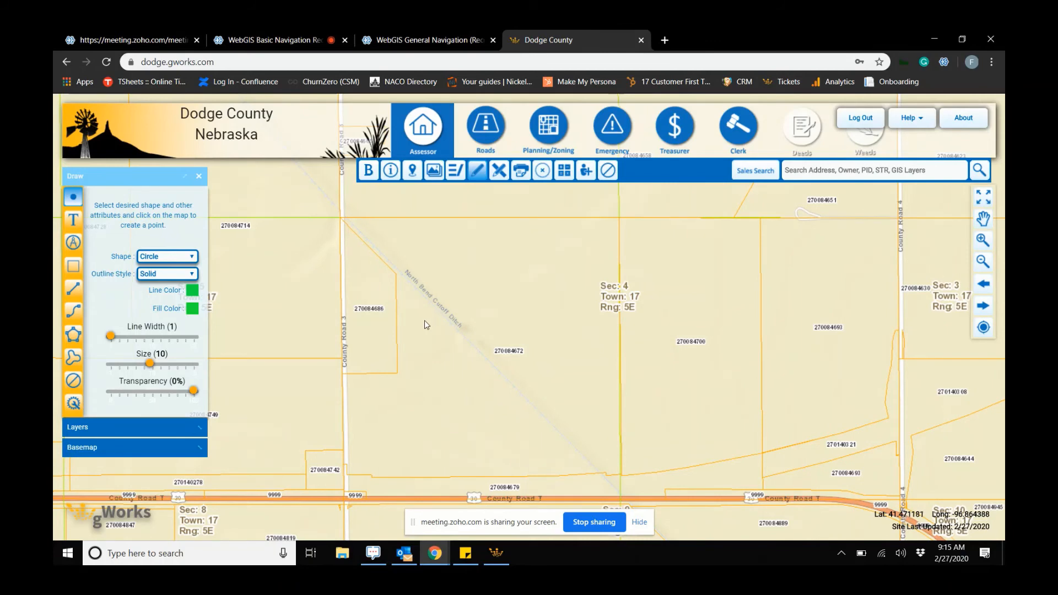
pyautogui.click(424, 321)
# - Add a blue text label reading IOLL beside the green point
pyautogui.click(72, 219)
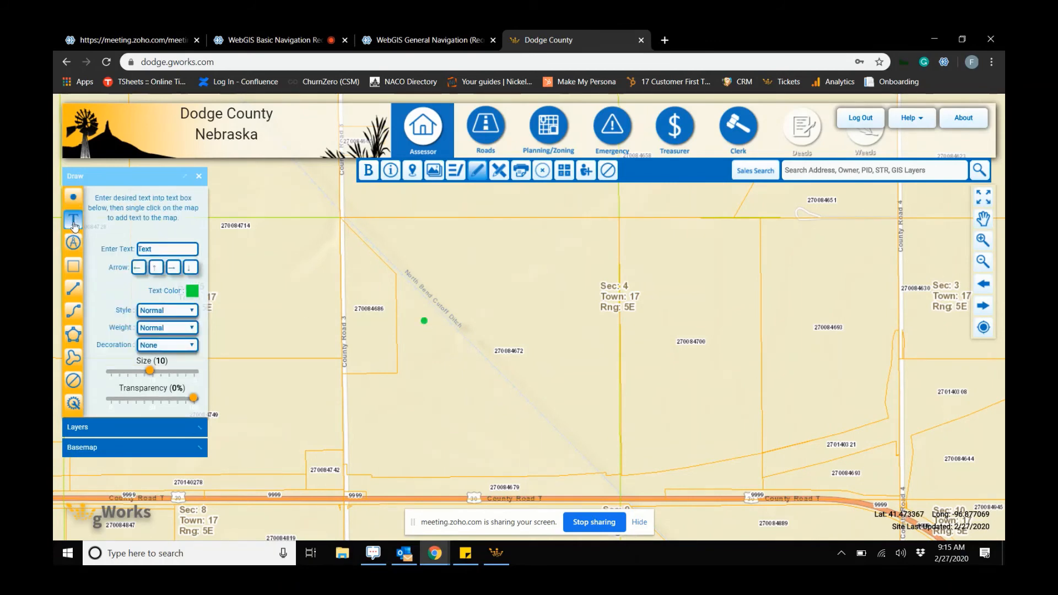
pyautogui.doubleClick(141, 249)
pyautogui.write('OLL')
pyautogui.click(192, 290)
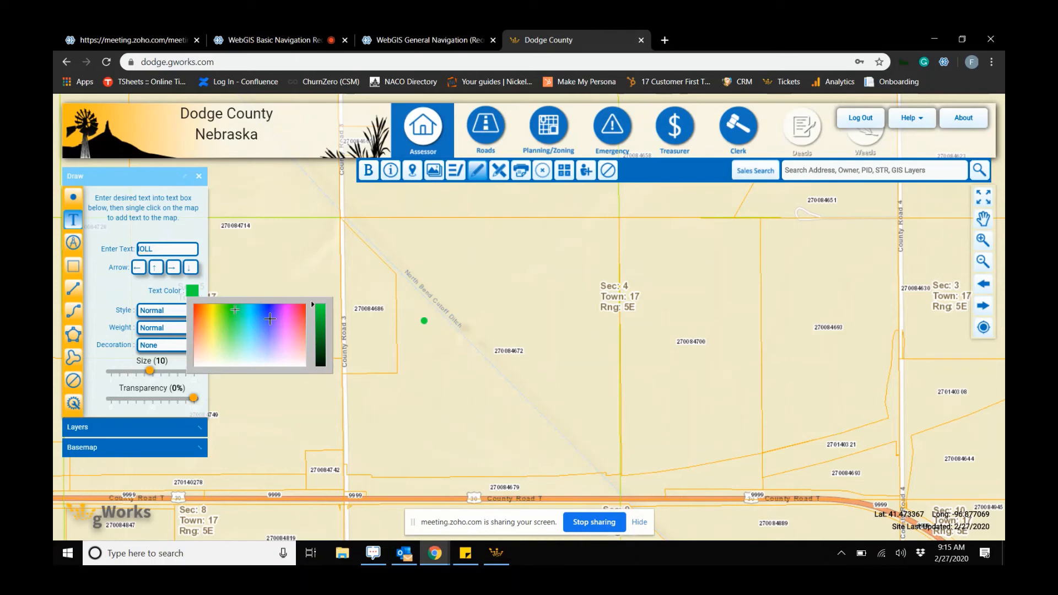
pyautogui.click(270, 320)
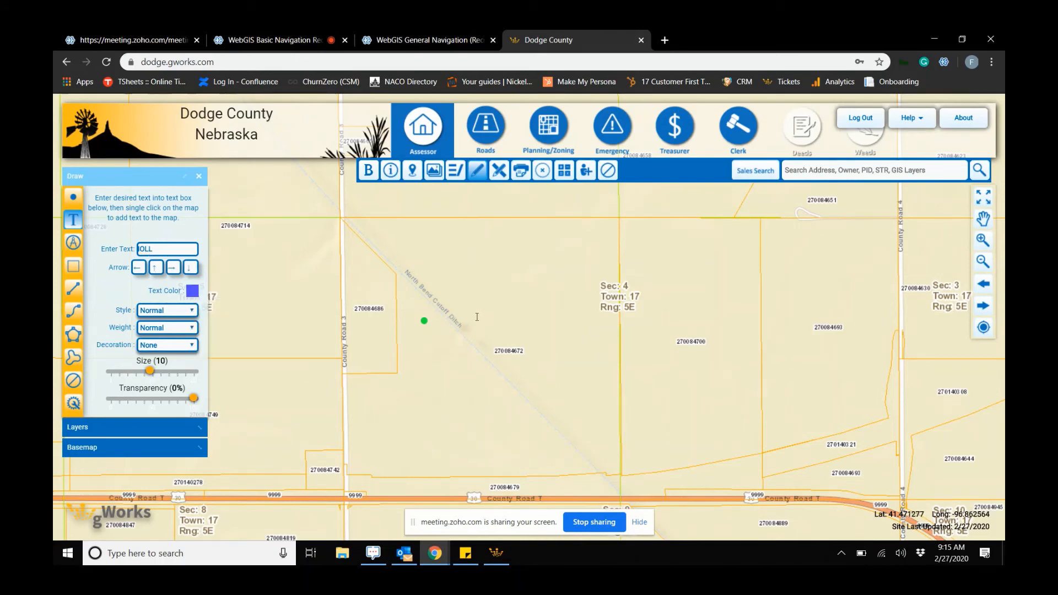
pyautogui.click(440, 320)
# - Draw a 100-acre green circle with a blue outline in the east half of section 4
pyautogui.click(73, 243)
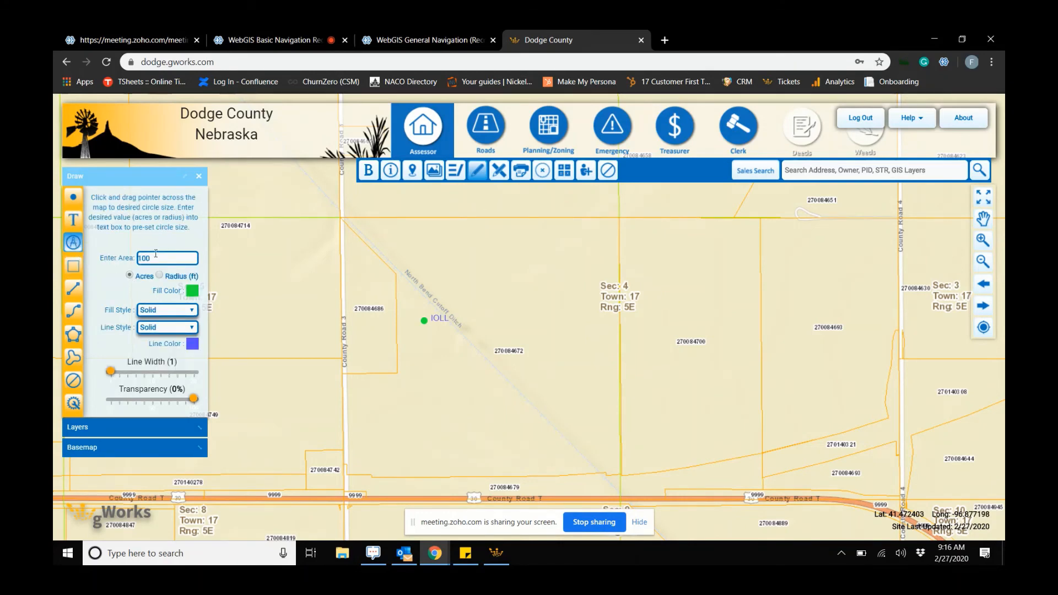
pyautogui.moveTo(155, 256); pyautogui.dragTo(126, 252)
pyautogui.write('98')
pyautogui.click(75, 246)
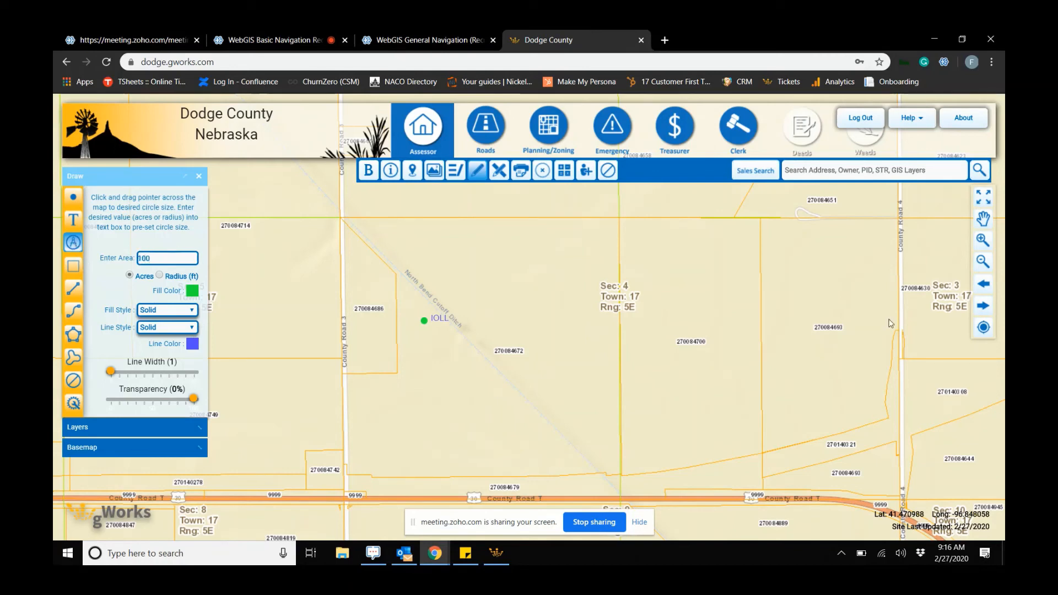
pyautogui.click(762, 339)
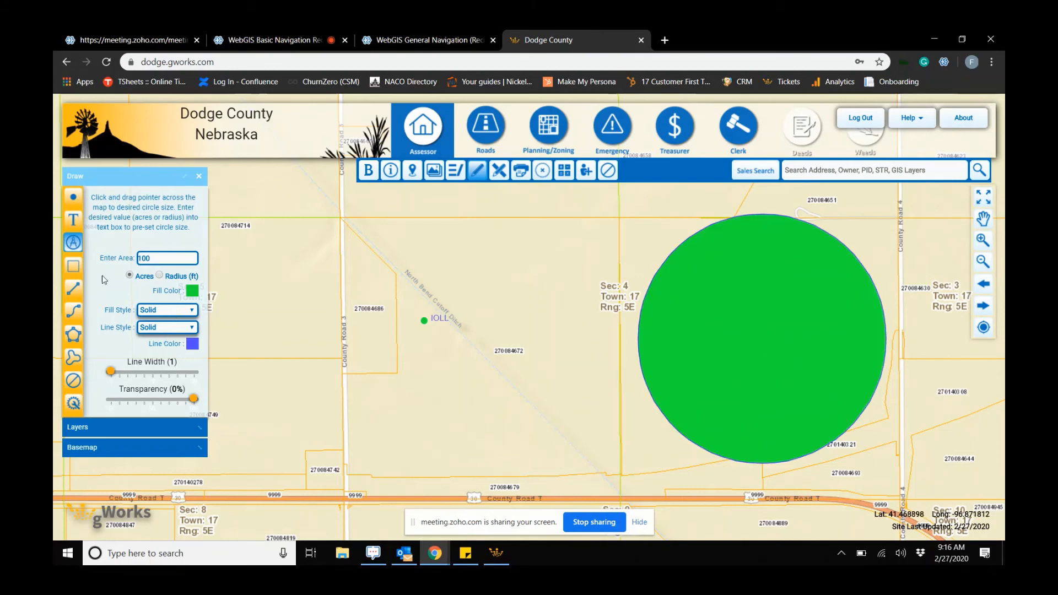
# - Place the text label IRRG at the centre of the green circle
pyautogui.click(73, 220)
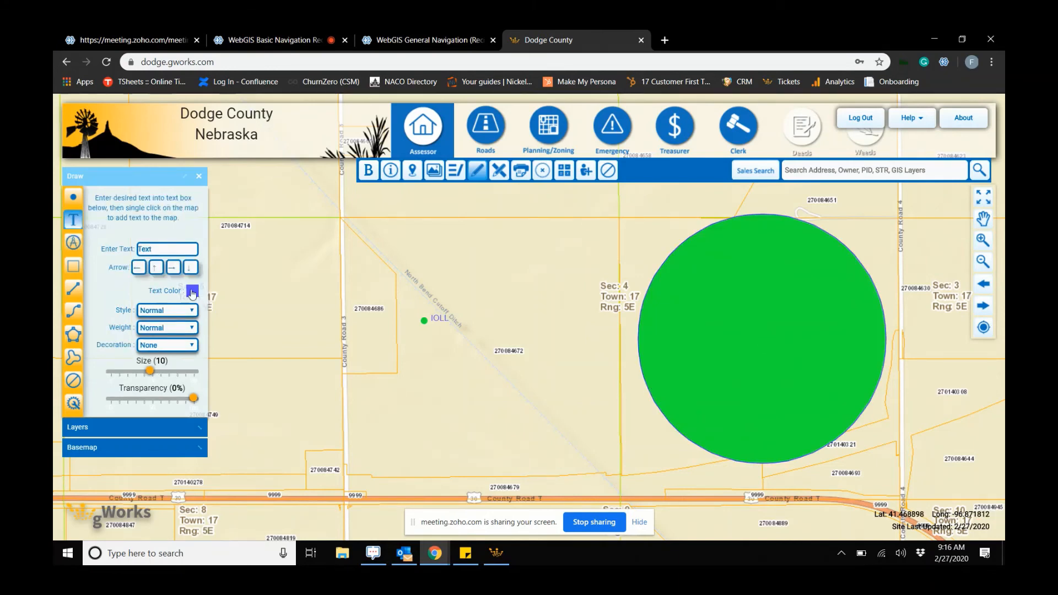
pyautogui.doubleClick(155, 247)
pyautogui.write('RGG')
pyautogui.press('BackSpace')
pyautogui.press('BackSpace')
pyautogui.write('RG')
pyautogui.click(763, 337)
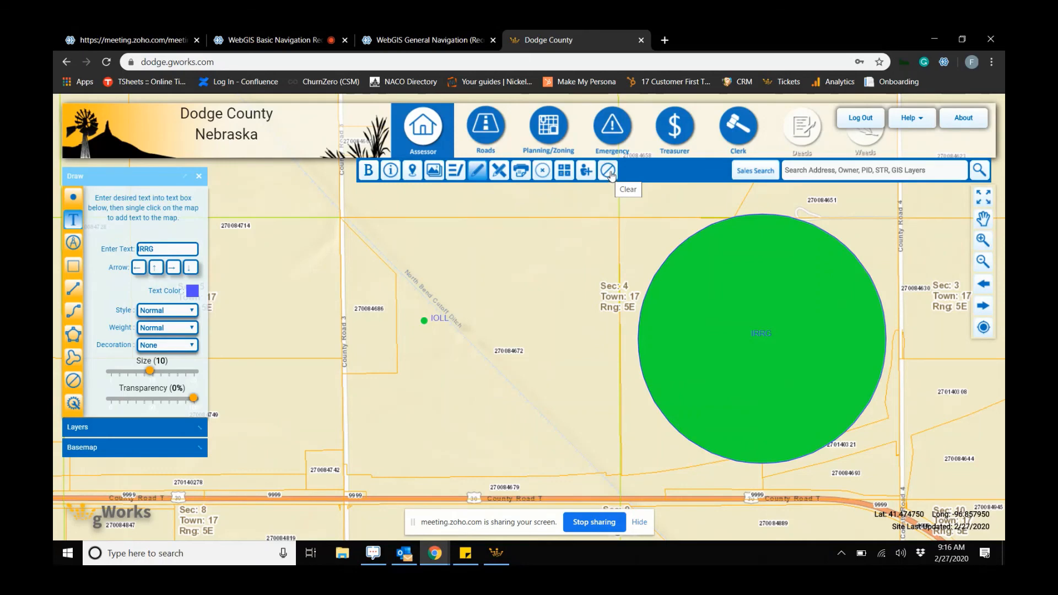
# - Open the Print tool and shift the map so the drawings sit inside the print frame
pyautogui.click(521, 175)
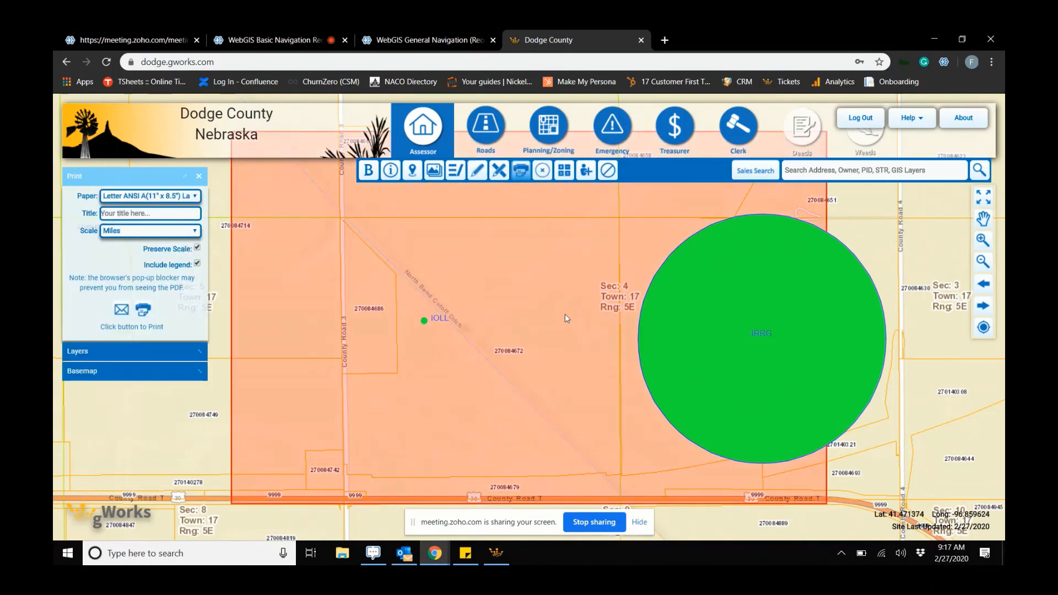
pyautogui.moveTo(564, 314); pyautogui.dragTo(493, 306)
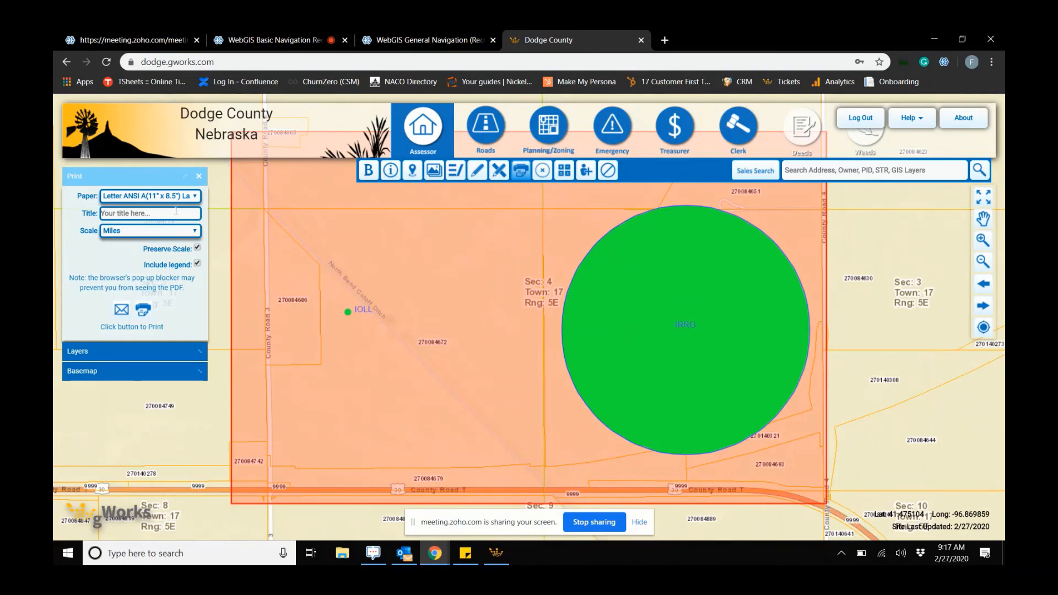
# - Print the map to PDF on Letter ANSI A landscape paper with the scale in Miles
pyautogui.click(183, 198)
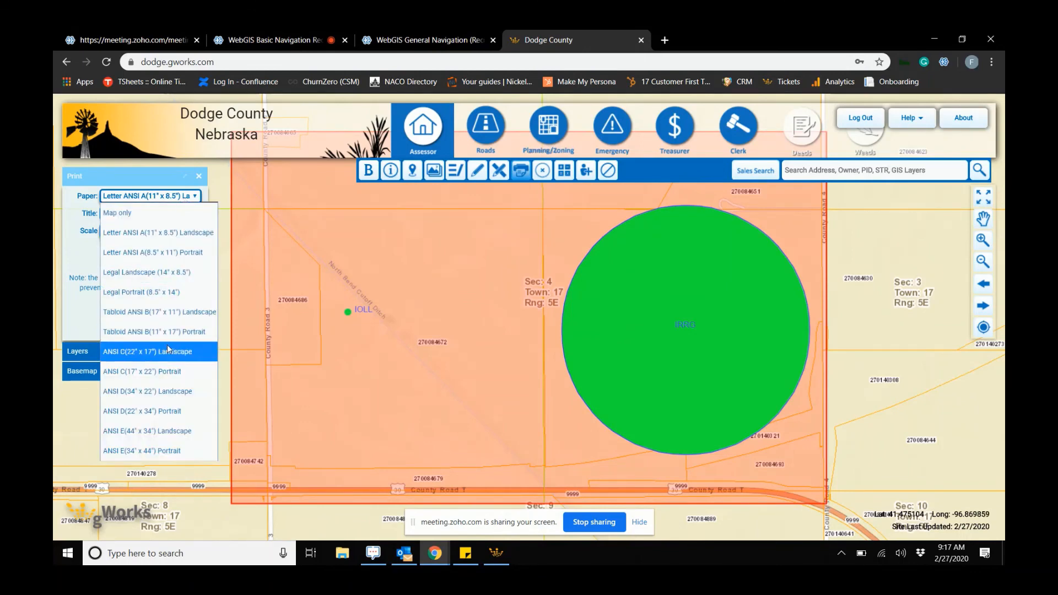
pyautogui.click(81, 213)
pyautogui.click(132, 232)
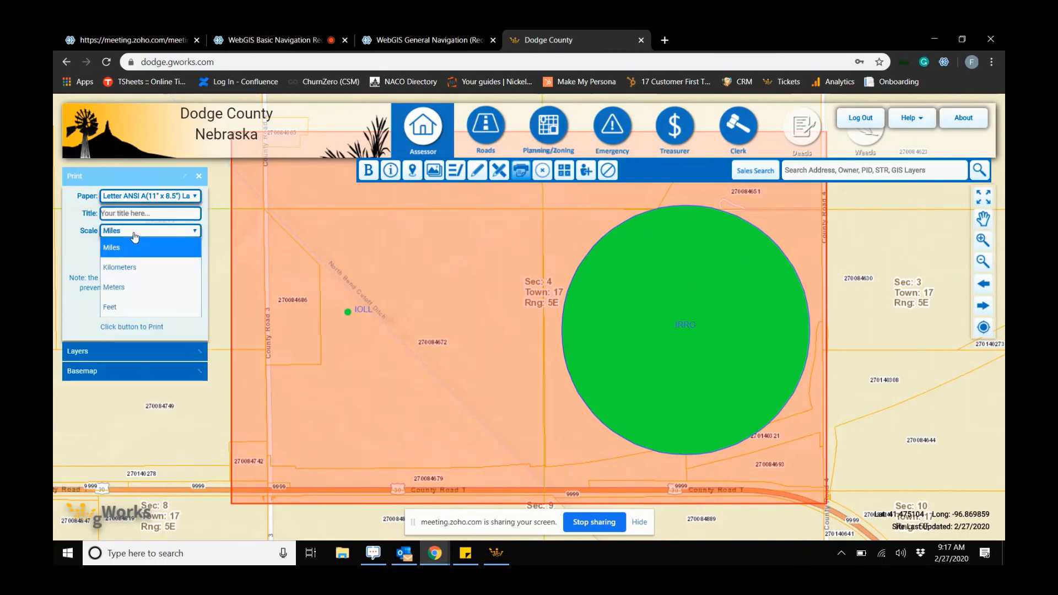
pyautogui.click(133, 247)
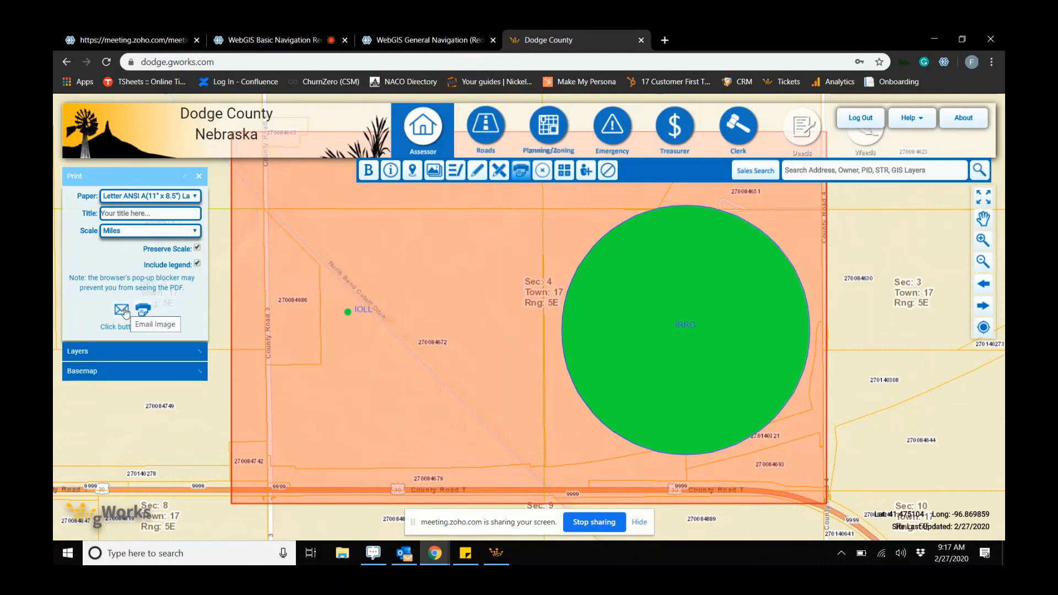
pyautogui.click(144, 312)
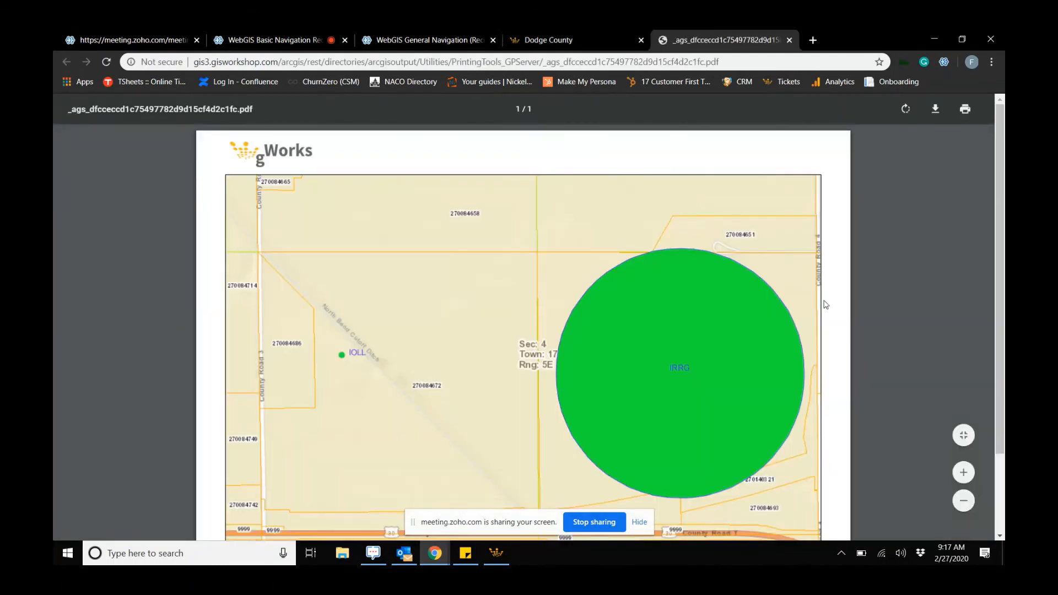
# - Scroll through the generated PDF map and legend, then close the PDF tab
pyautogui.scroll(-3, 843, 304)
pyautogui.scroll(3, 840, 325)
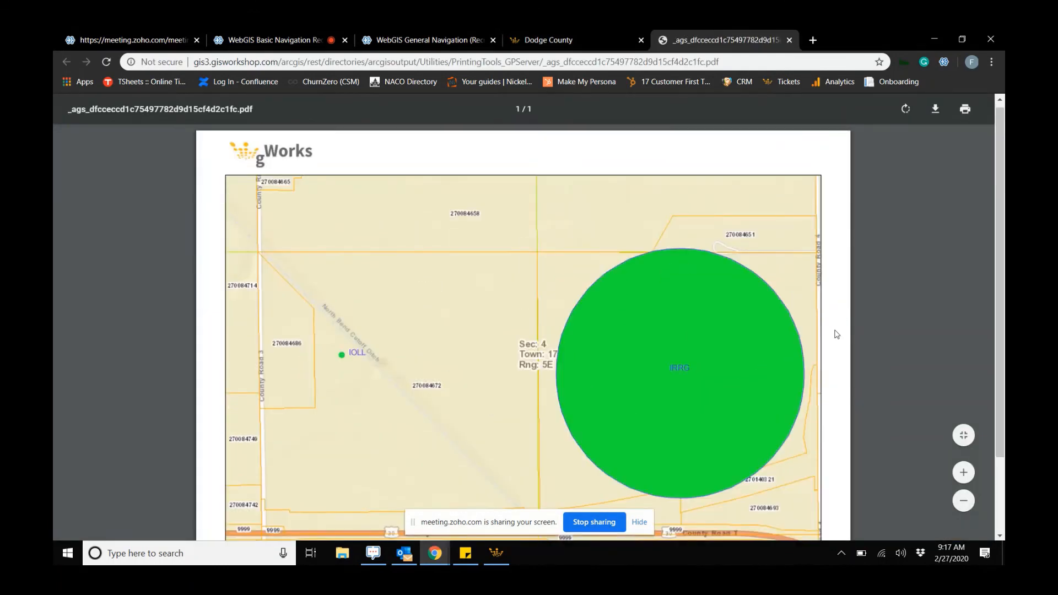
pyautogui.scroll(-3, 808, 368)
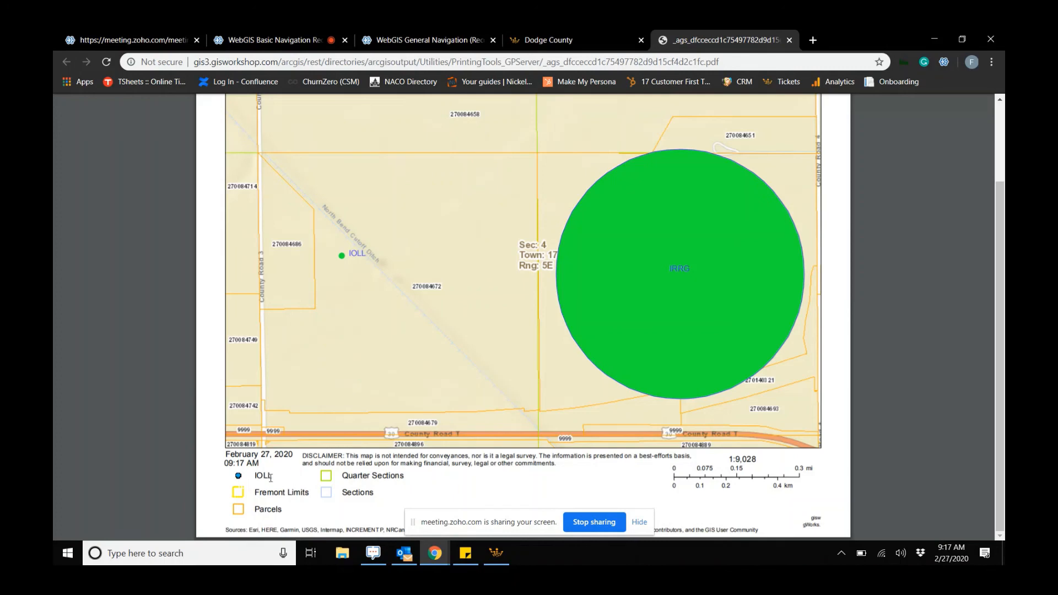
pyautogui.scroll(2, 626, 389)
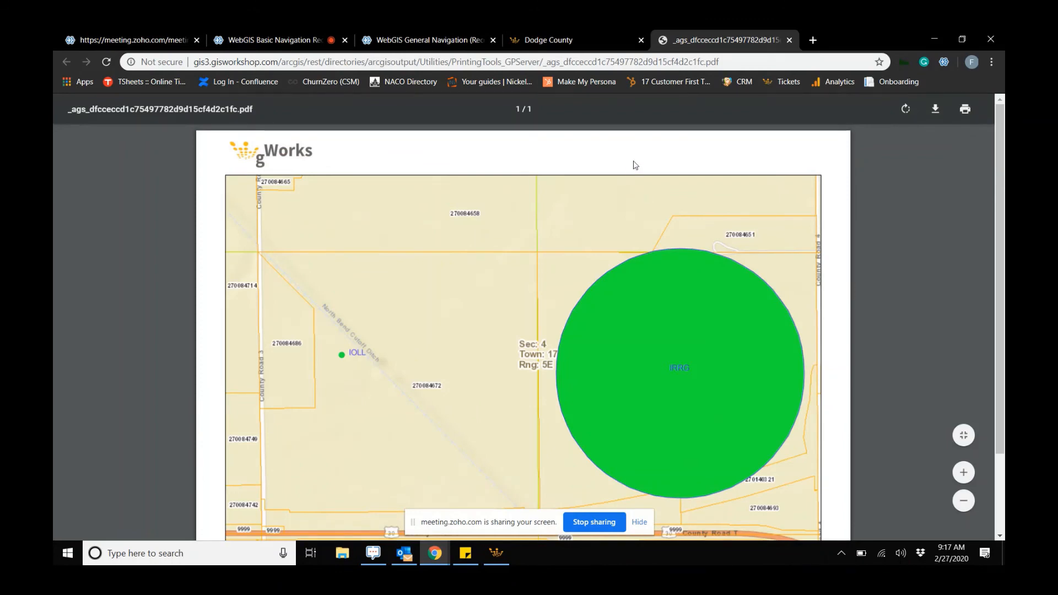
pyautogui.click(789, 40)
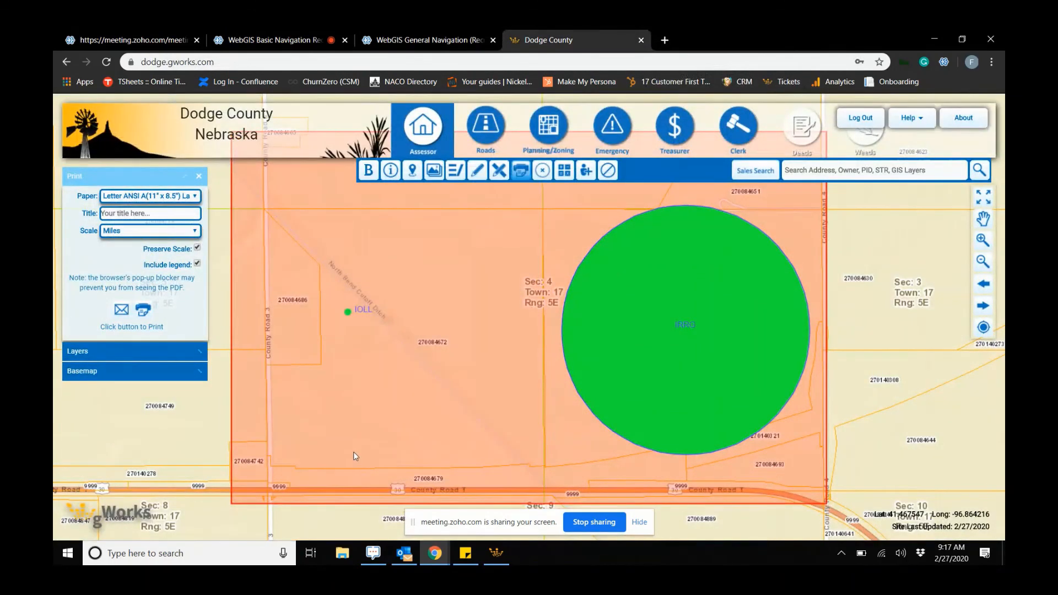